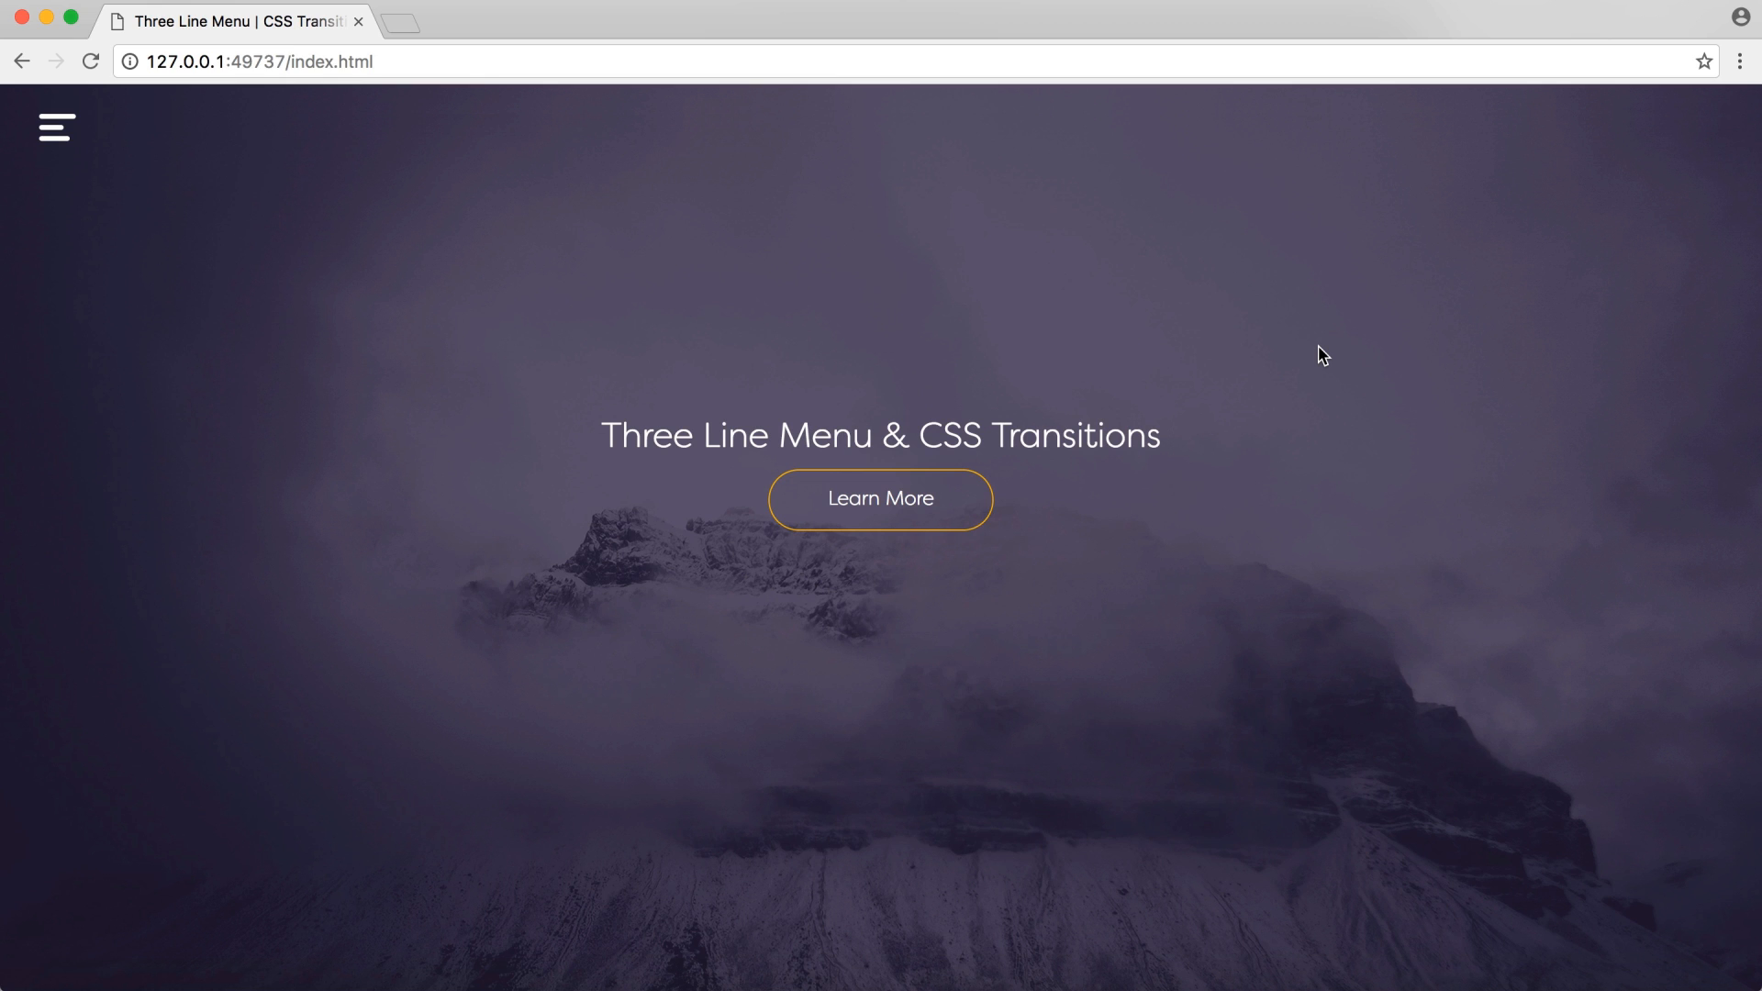
Bring the Brackets editor forward beside the half-width Chrome page
left_click(1012, 14)
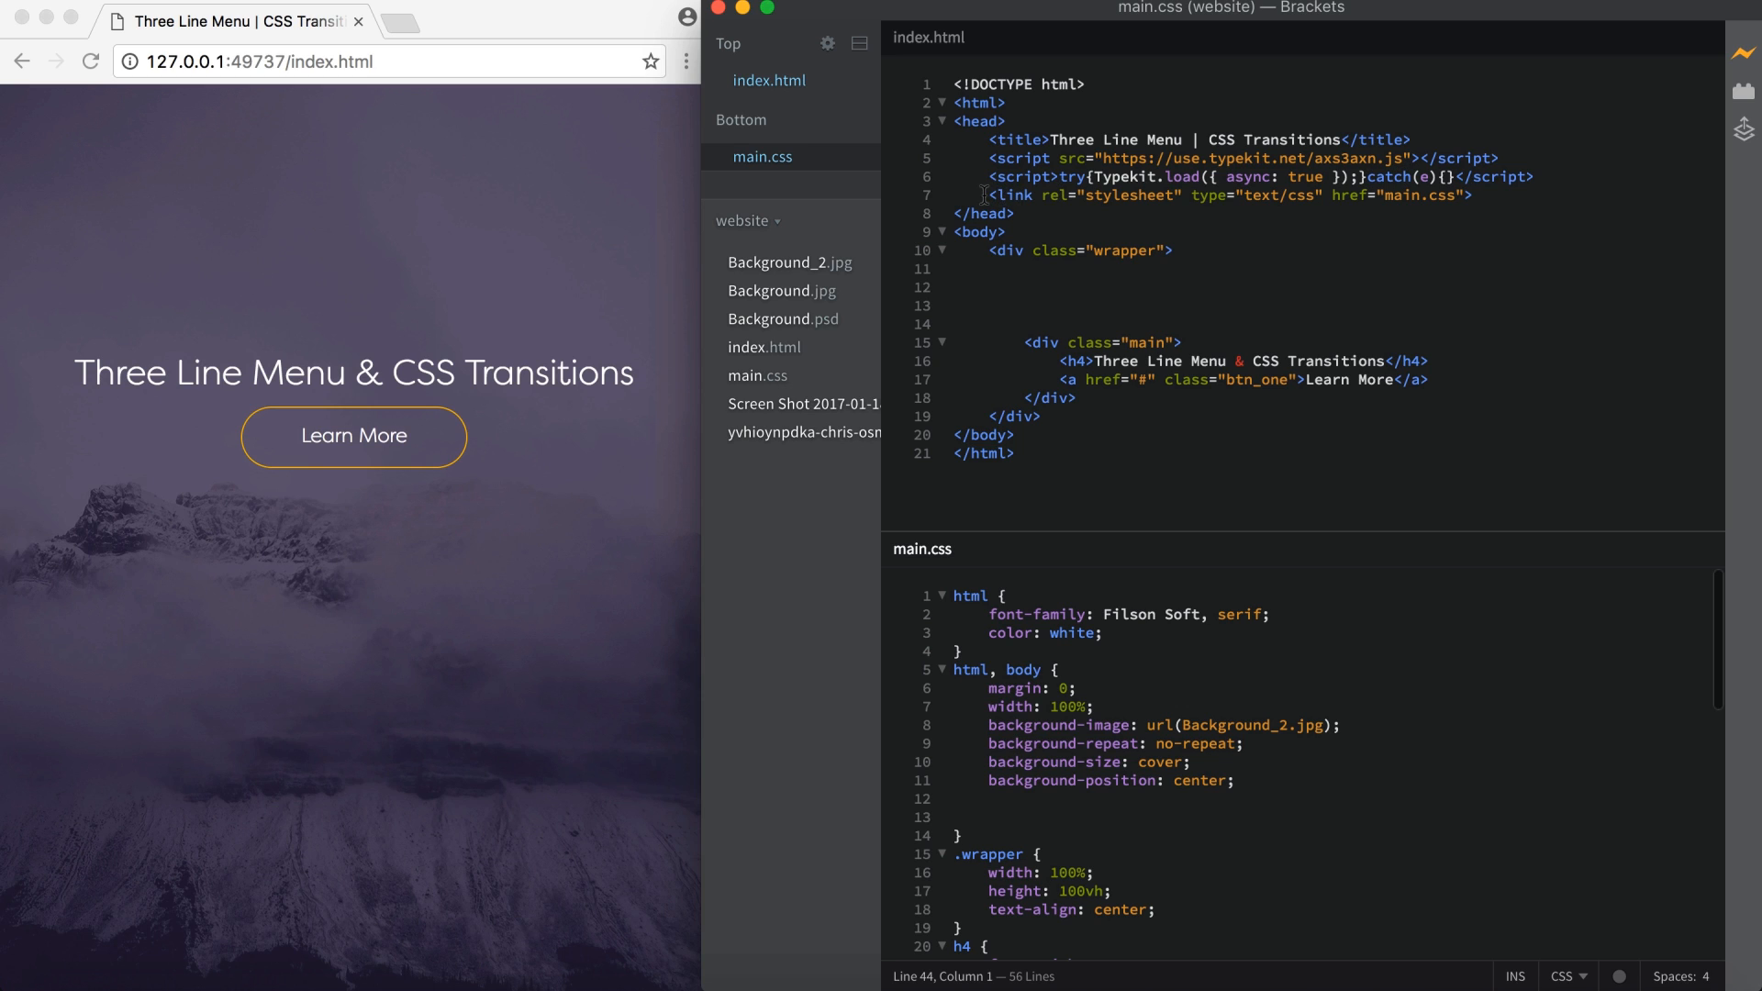
mouse_move(986, 194)
left_mouse_down()
mouse_move(1473, 195)
mouse_move(1382, 195)
left_mouse_up()
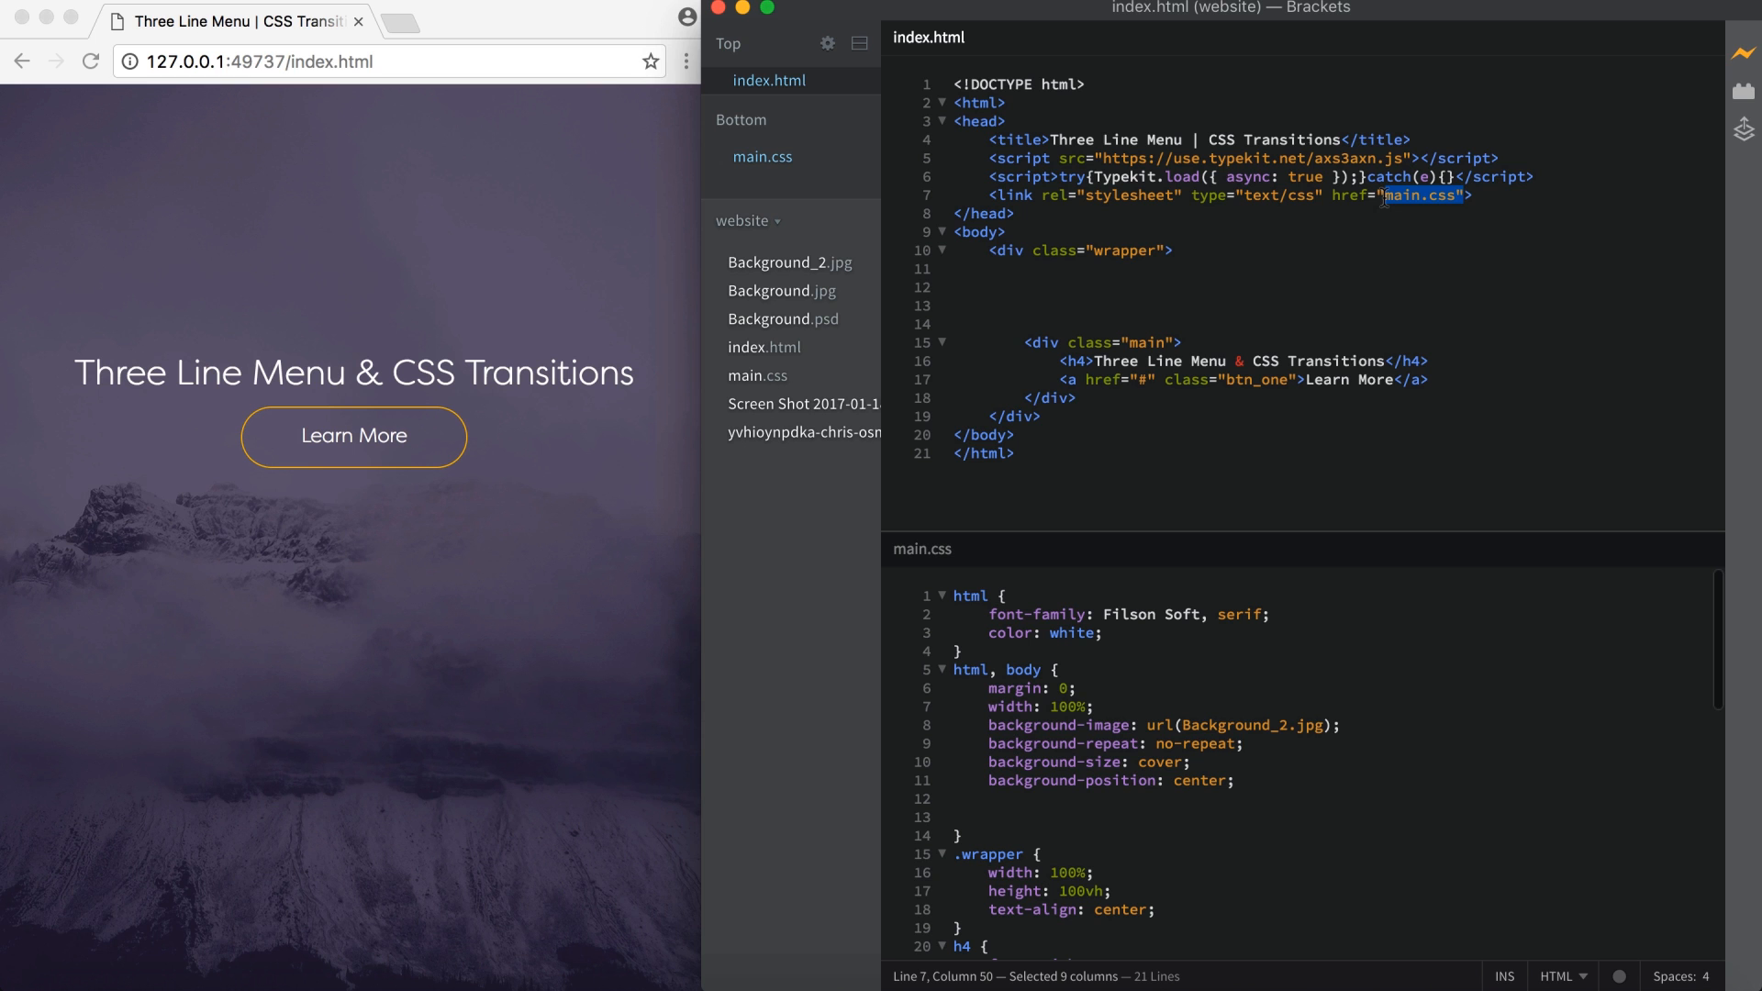
left_click_drag(989, 249, 1173, 250)
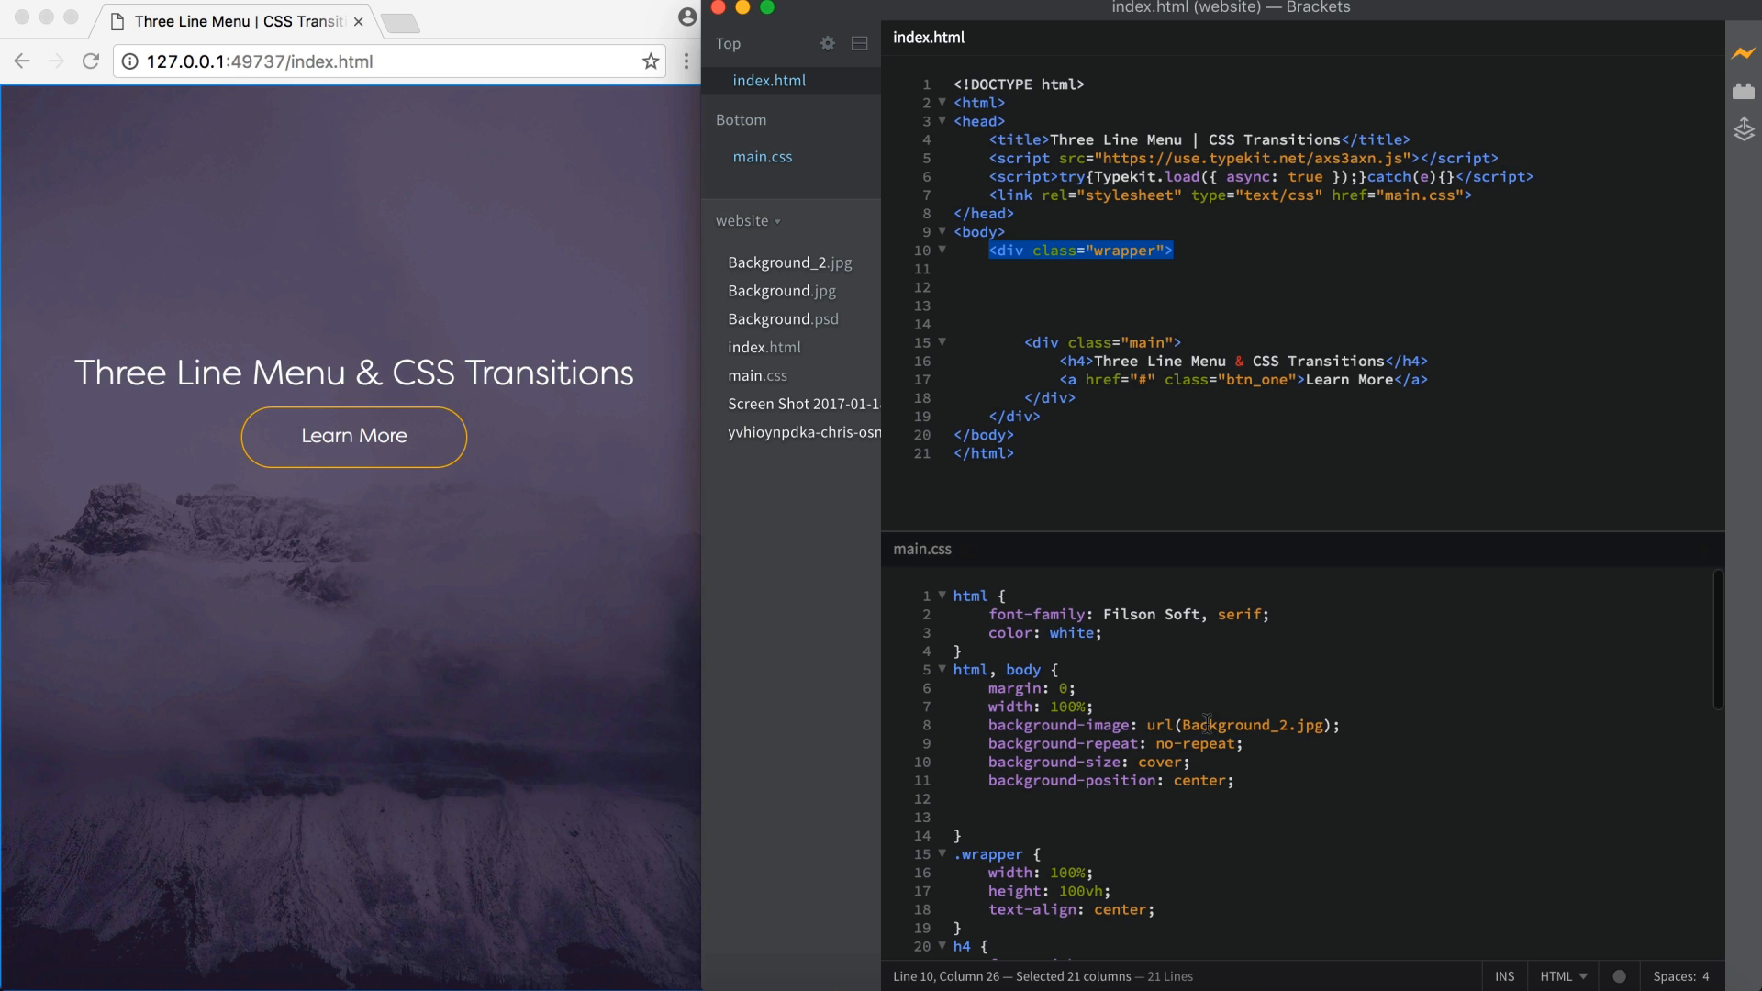
left_click(1138, 687)
scroll(1208, 678, "up", 1)
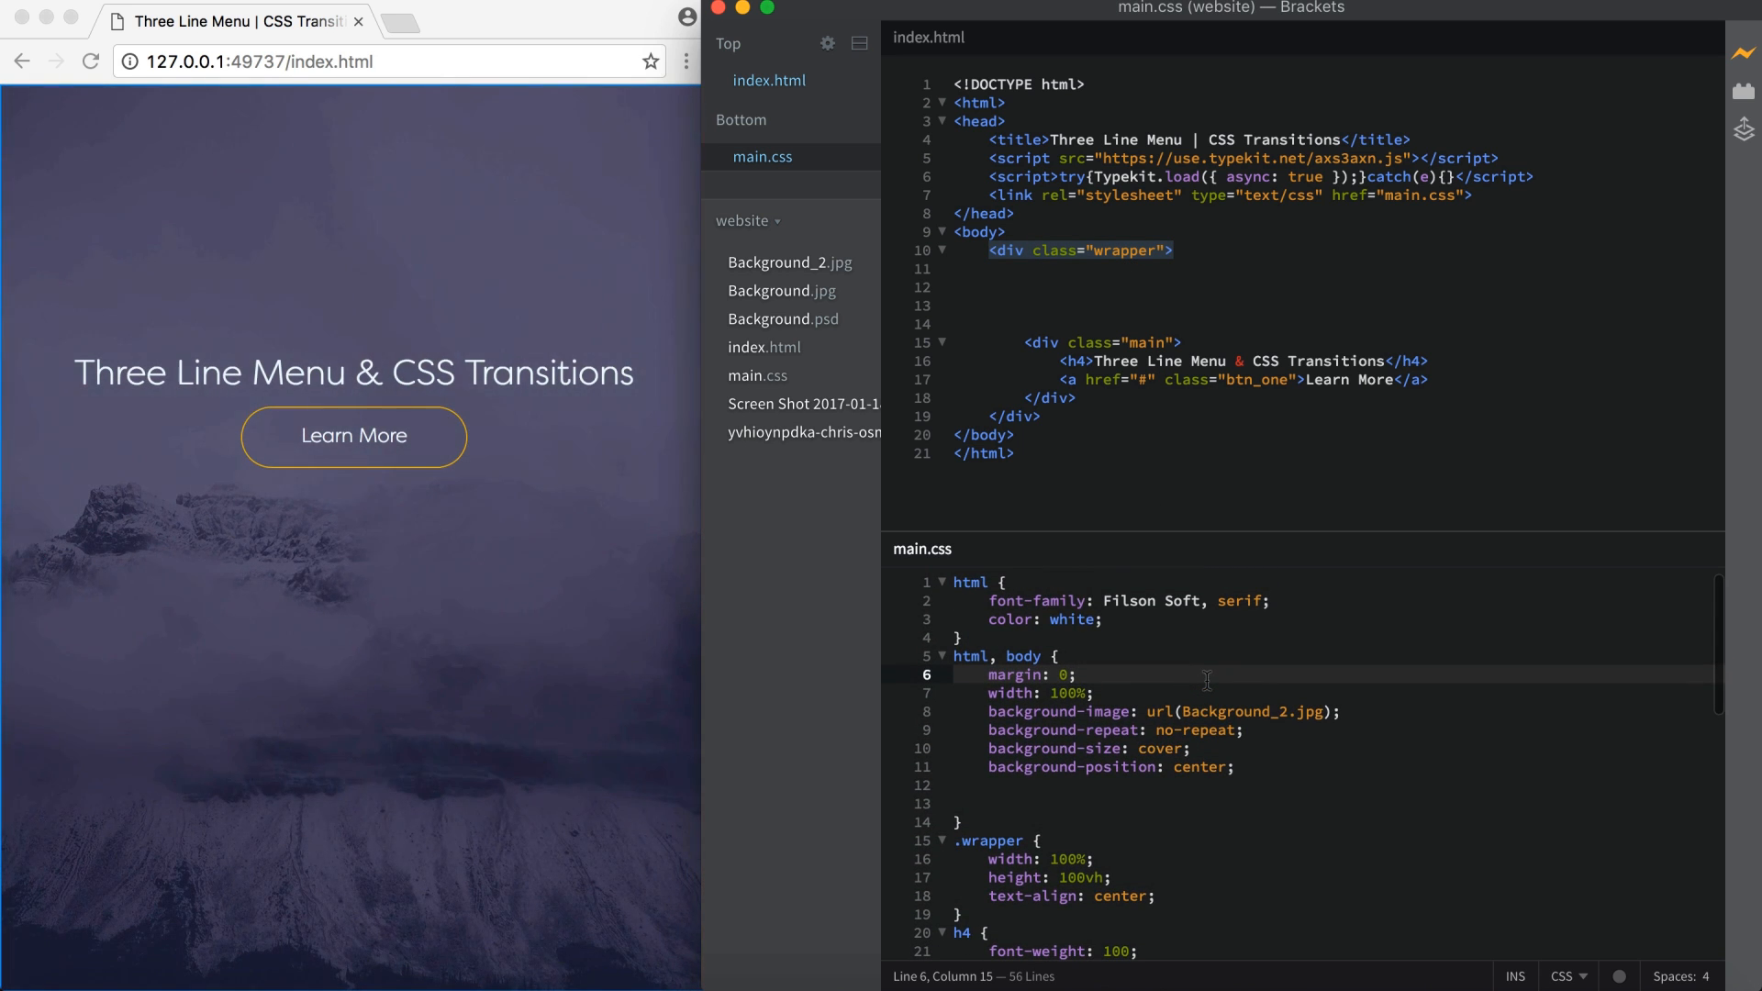
scroll(1208, 678, "up", 1)
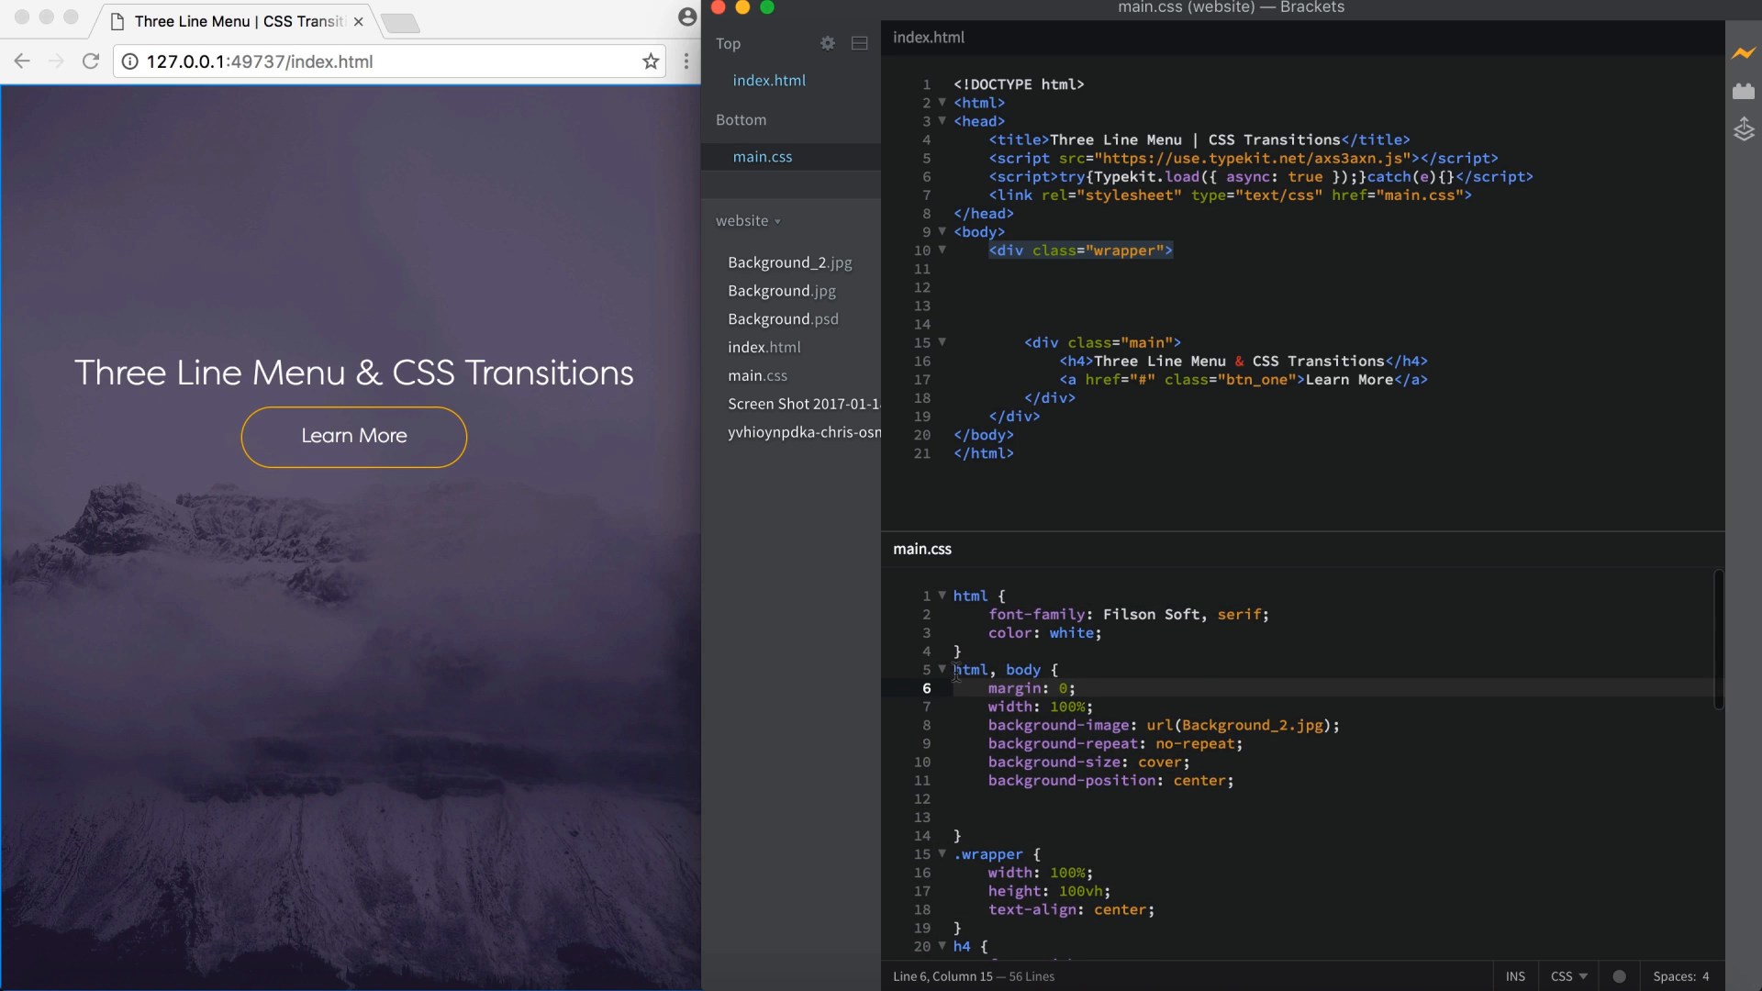
left_click_drag(955, 671, 1039, 670)
left_click(1084, 685)
double_click(1016, 687)
left_click(1099, 707)
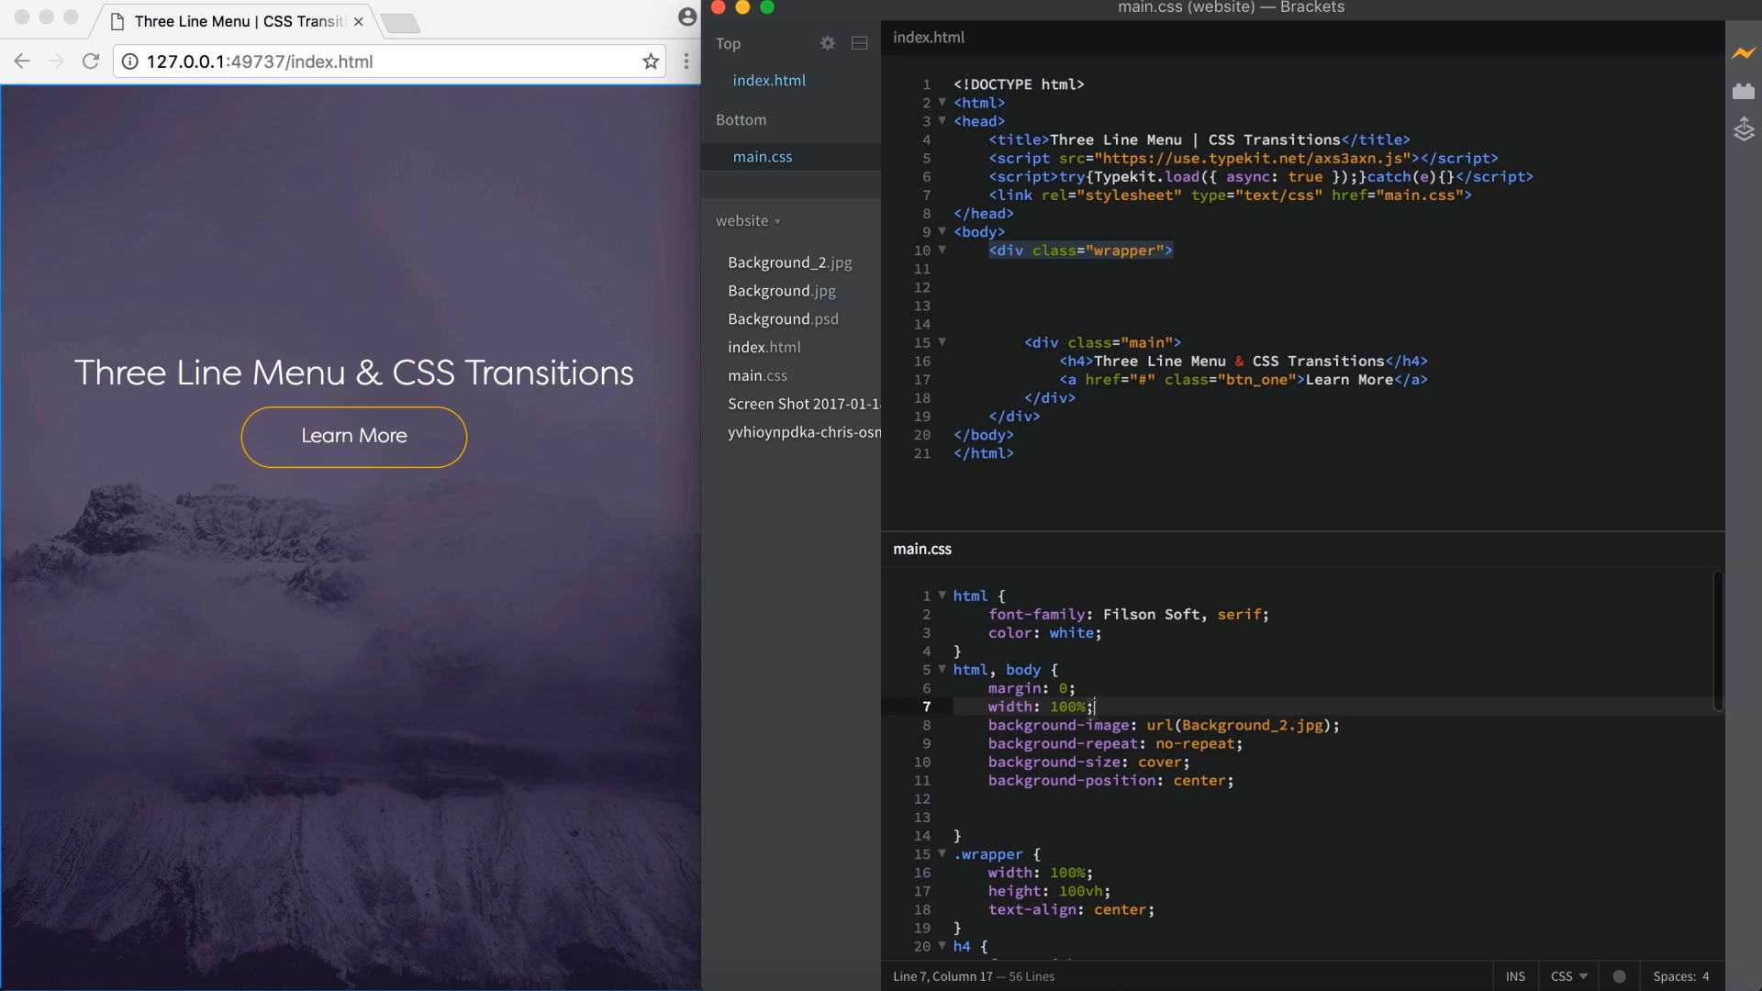
left_click_drag(1094, 707, 989, 707)
scroll(1084, 742, "down", 2)
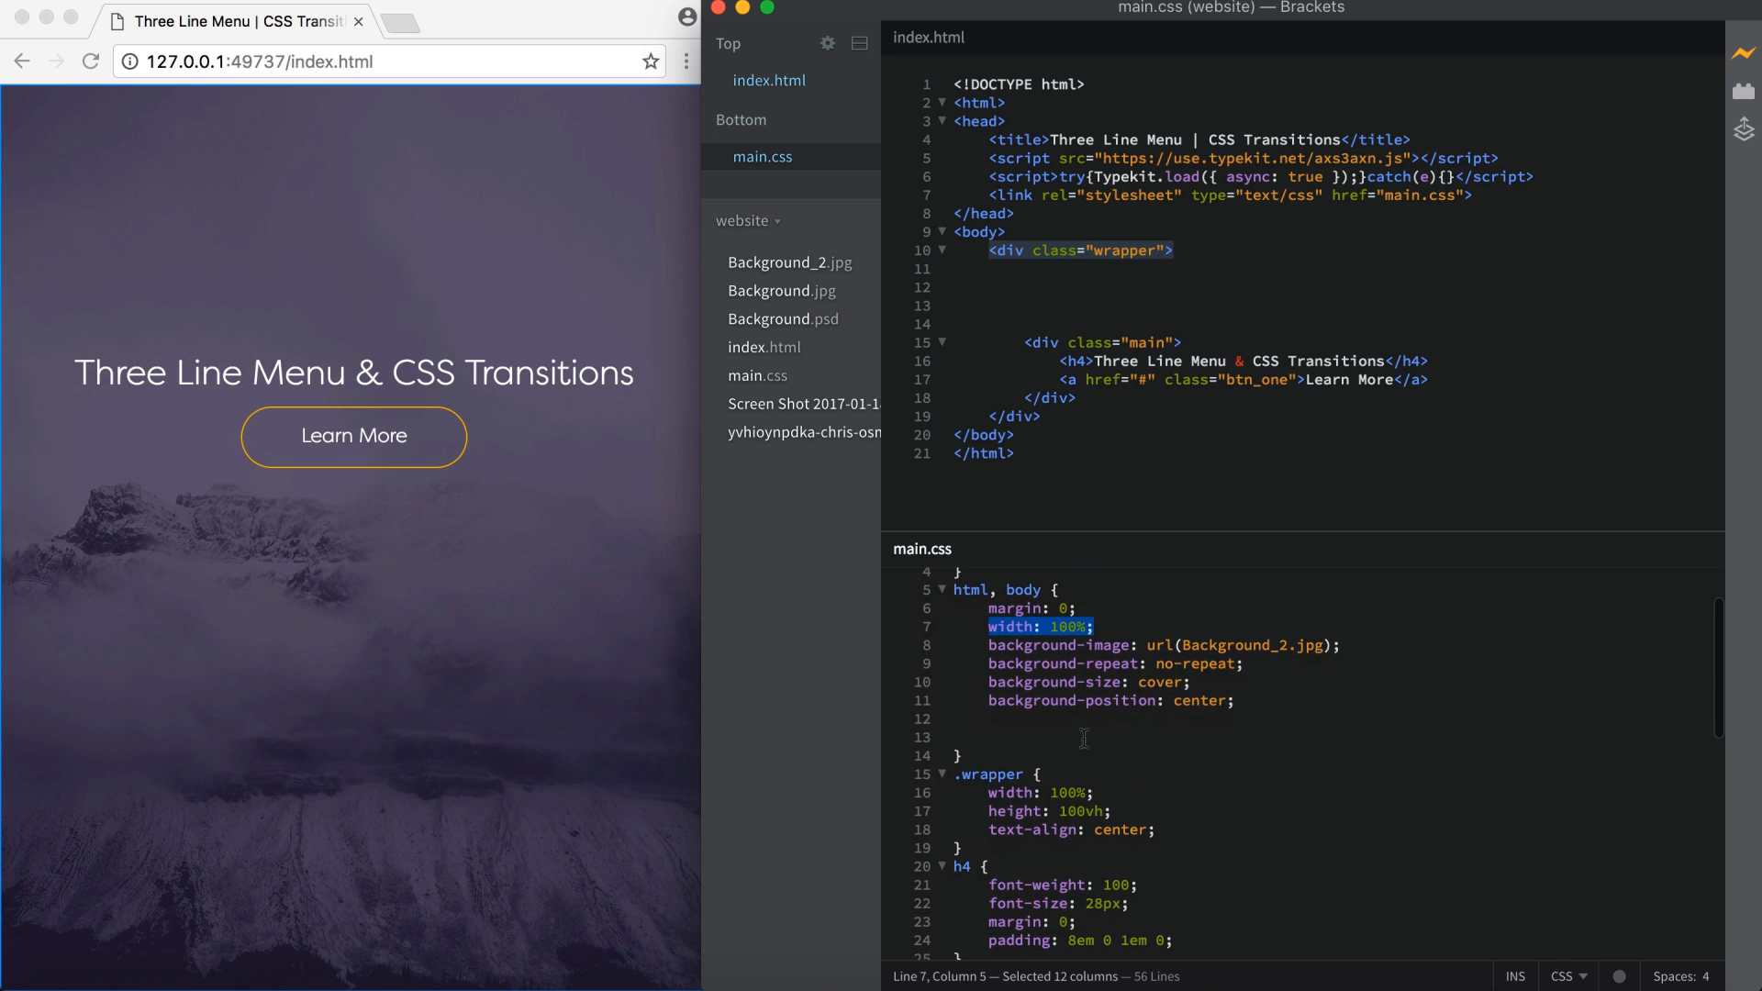
left_click_drag(1095, 795, 988, 795)
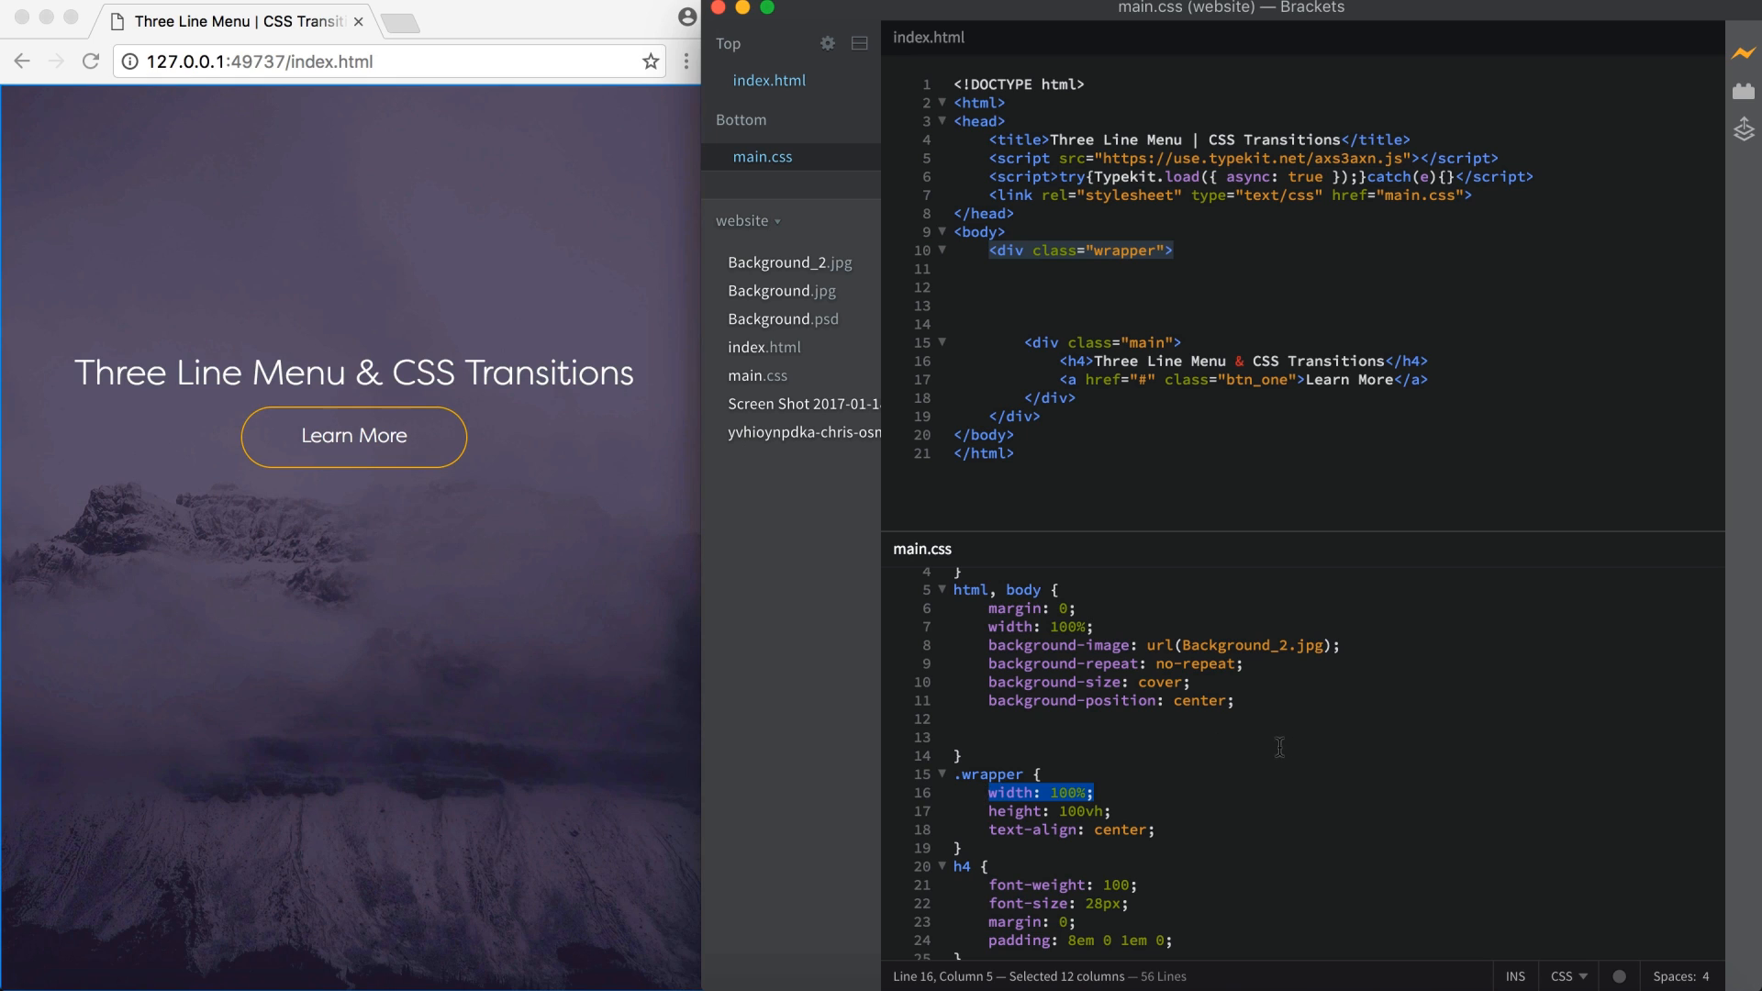
scroll(1284, 748, "down", 3)
scroll(1283, 748, "down", 3)
scroll(1283, 748, "down", 2)
scroll(1285, 748, "down", 1)
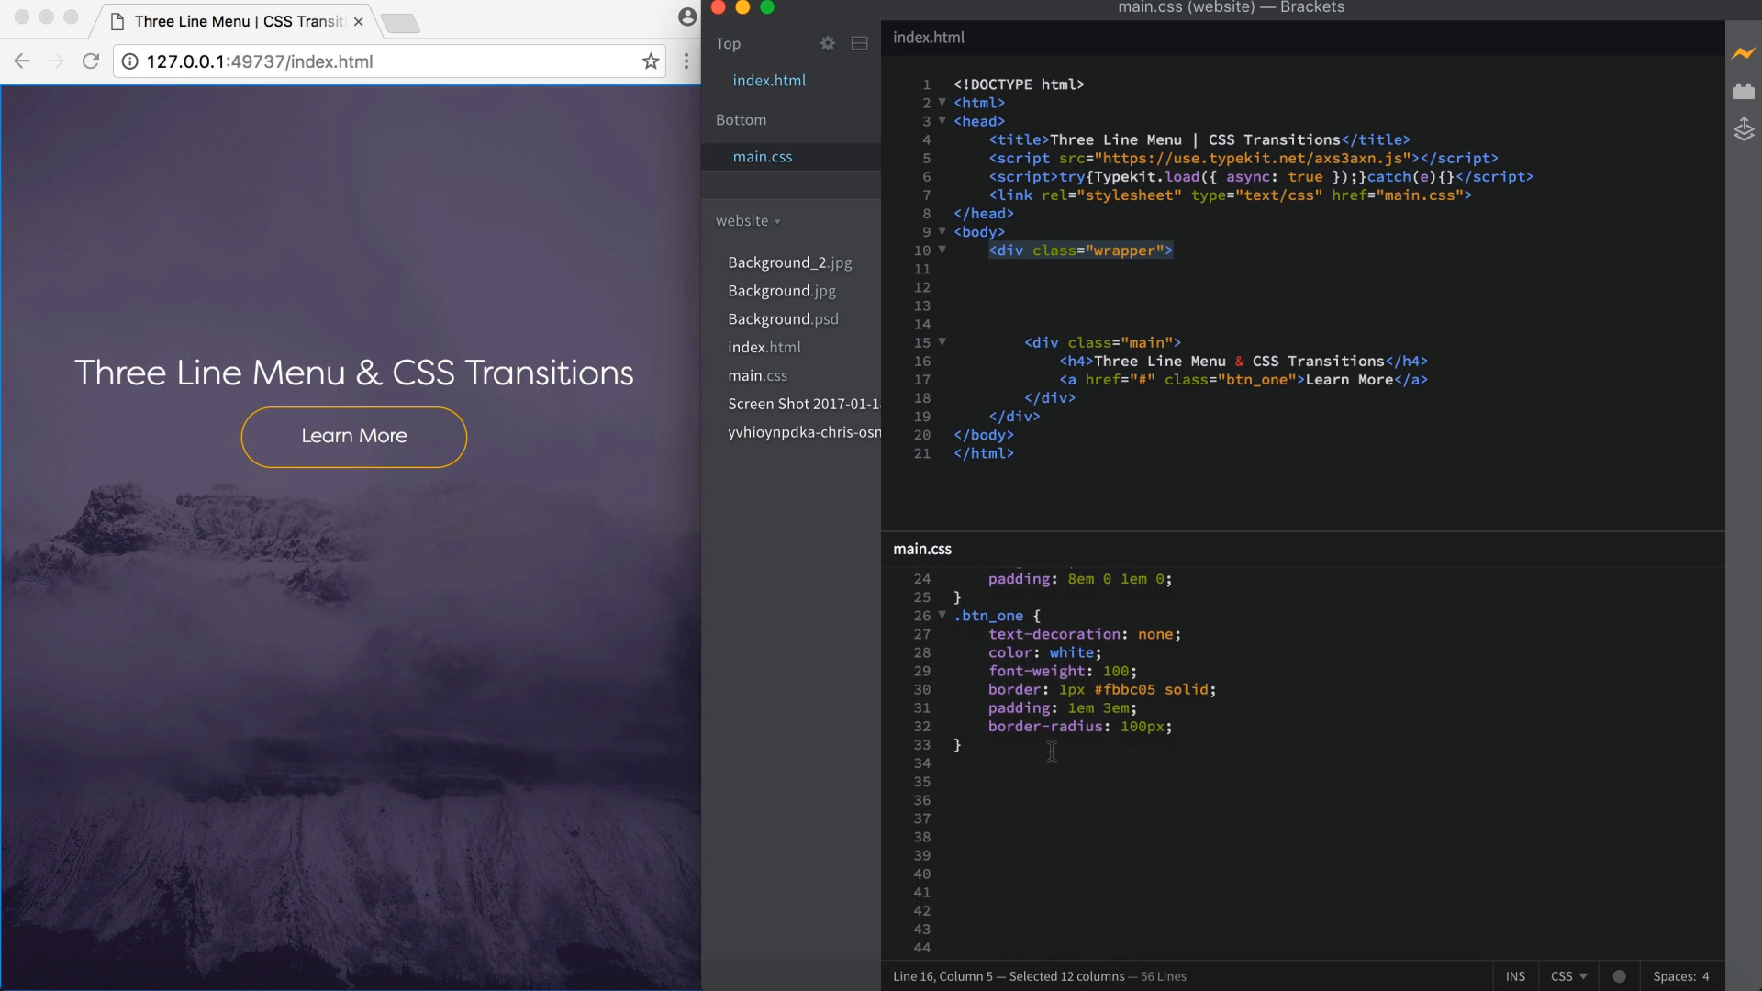
left_click(1021, 787)
left_click(1042, 286)
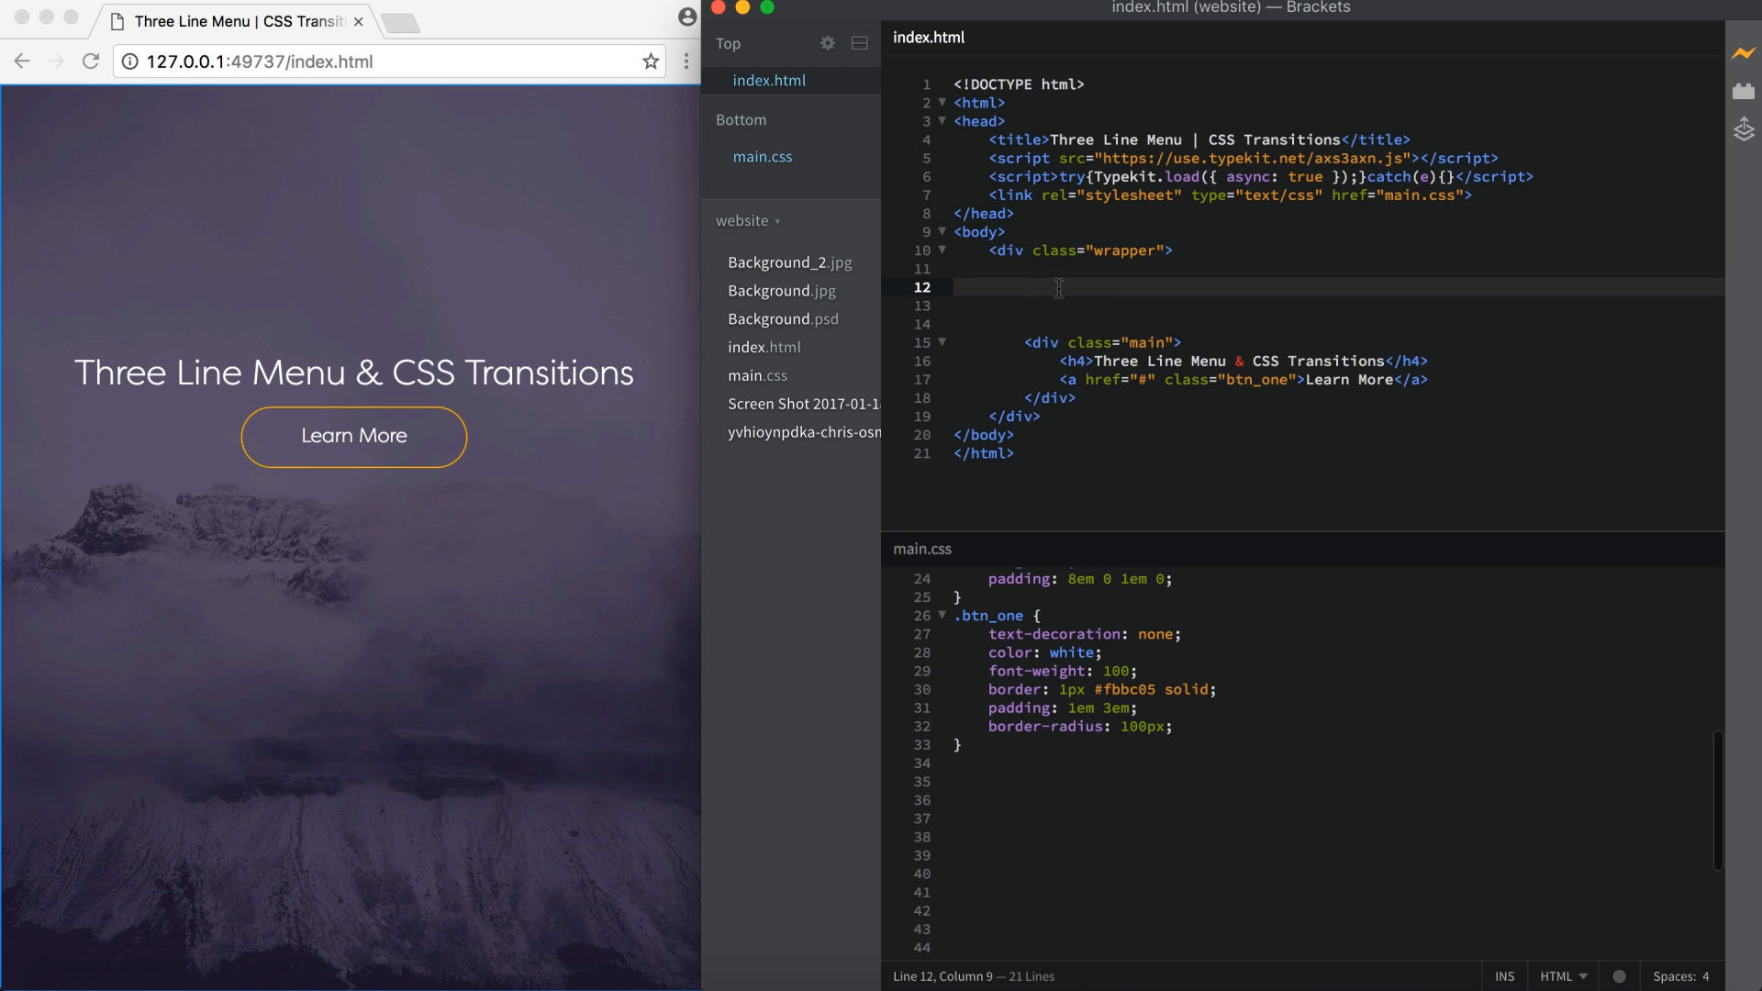
type("<a href=\"")
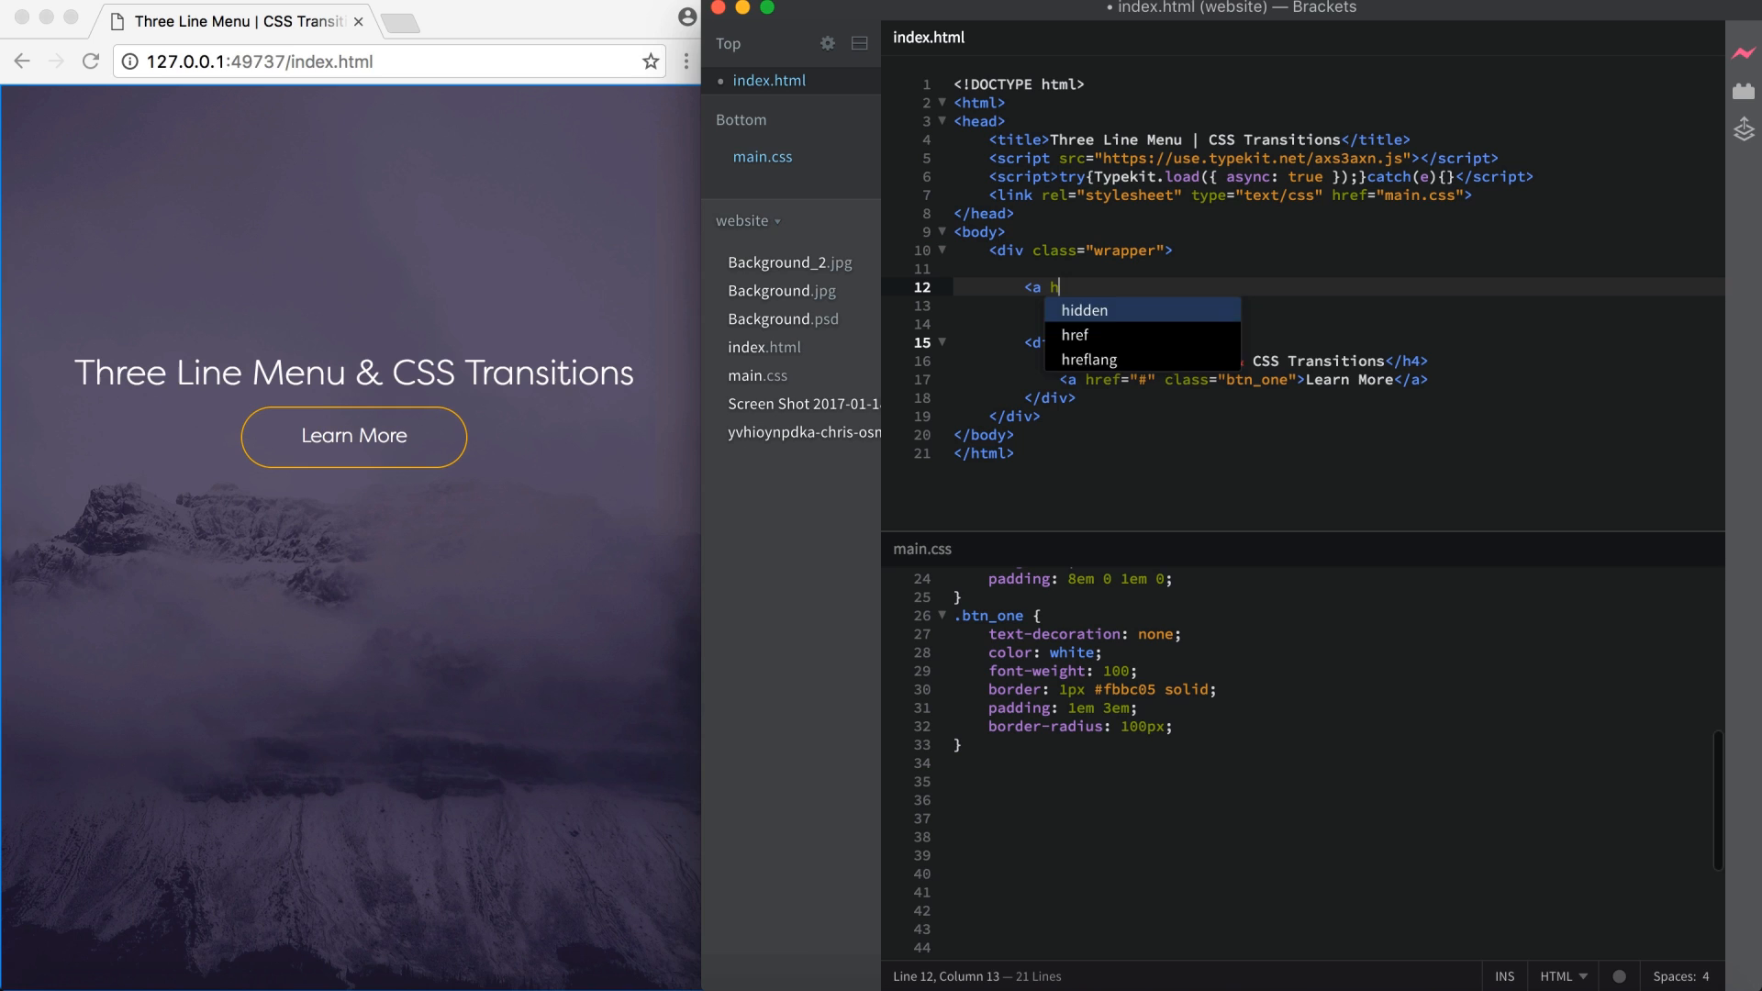
Add an <a href="#" class="nav"> link on line 12 with blank lines inside it
key("ctrl+space")
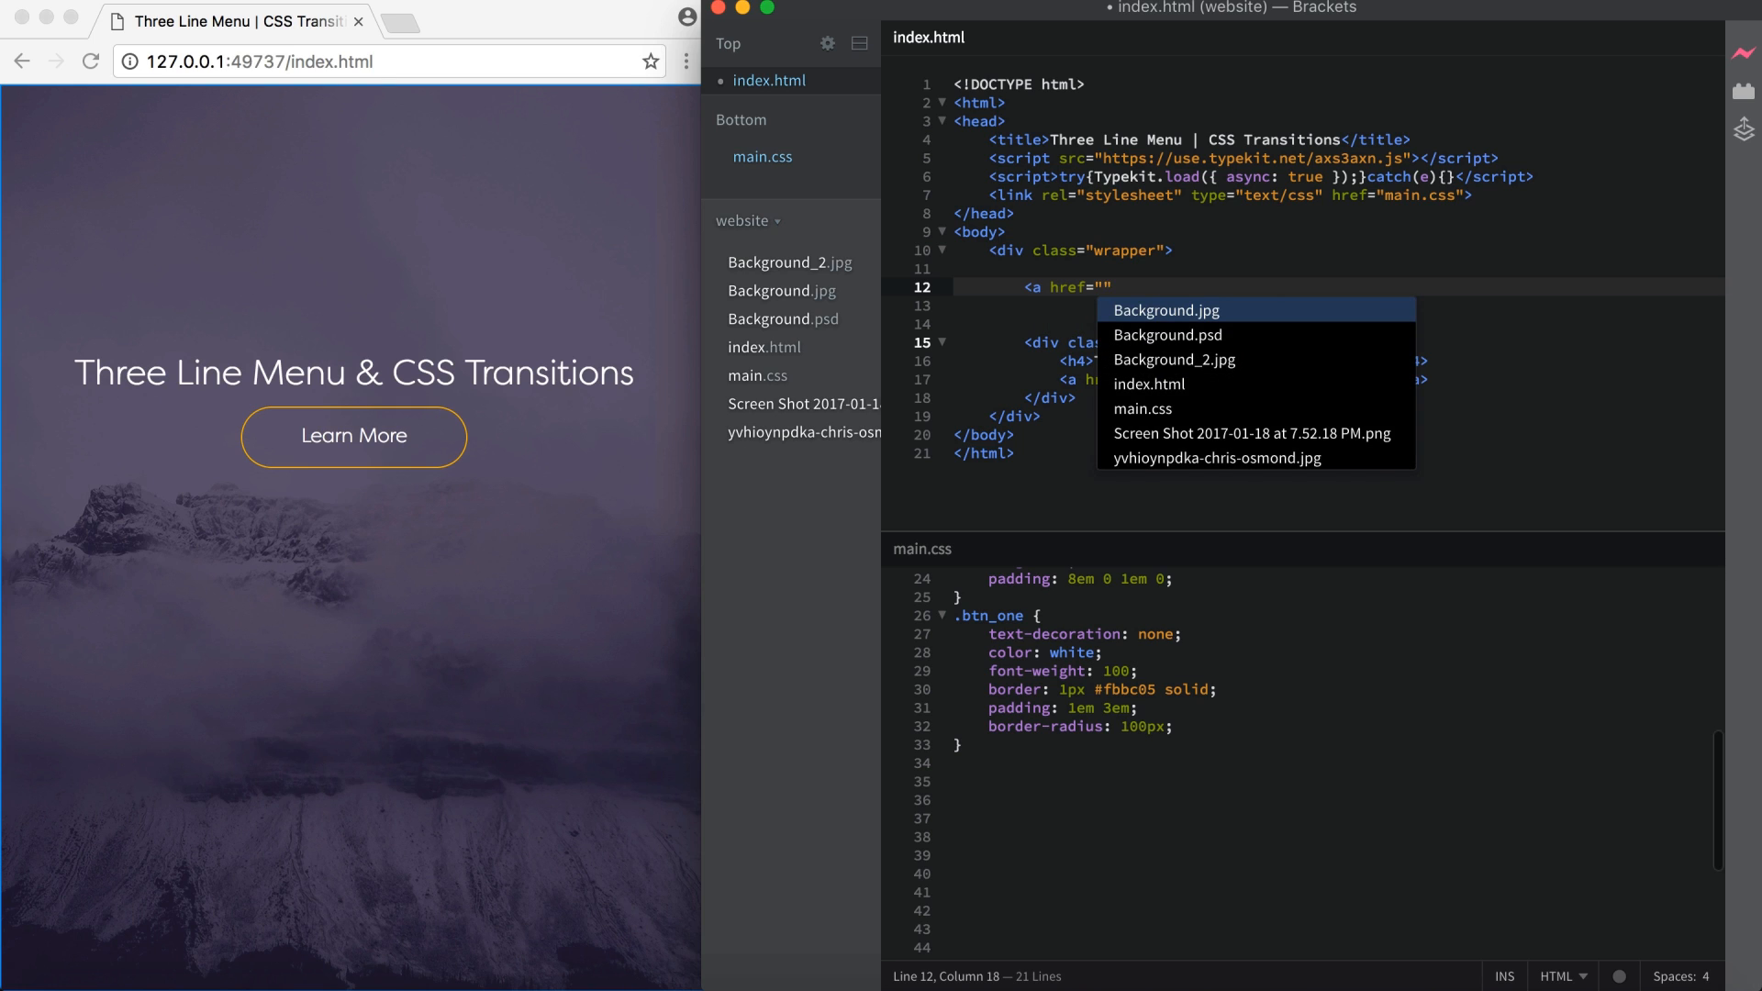
type("#\"")
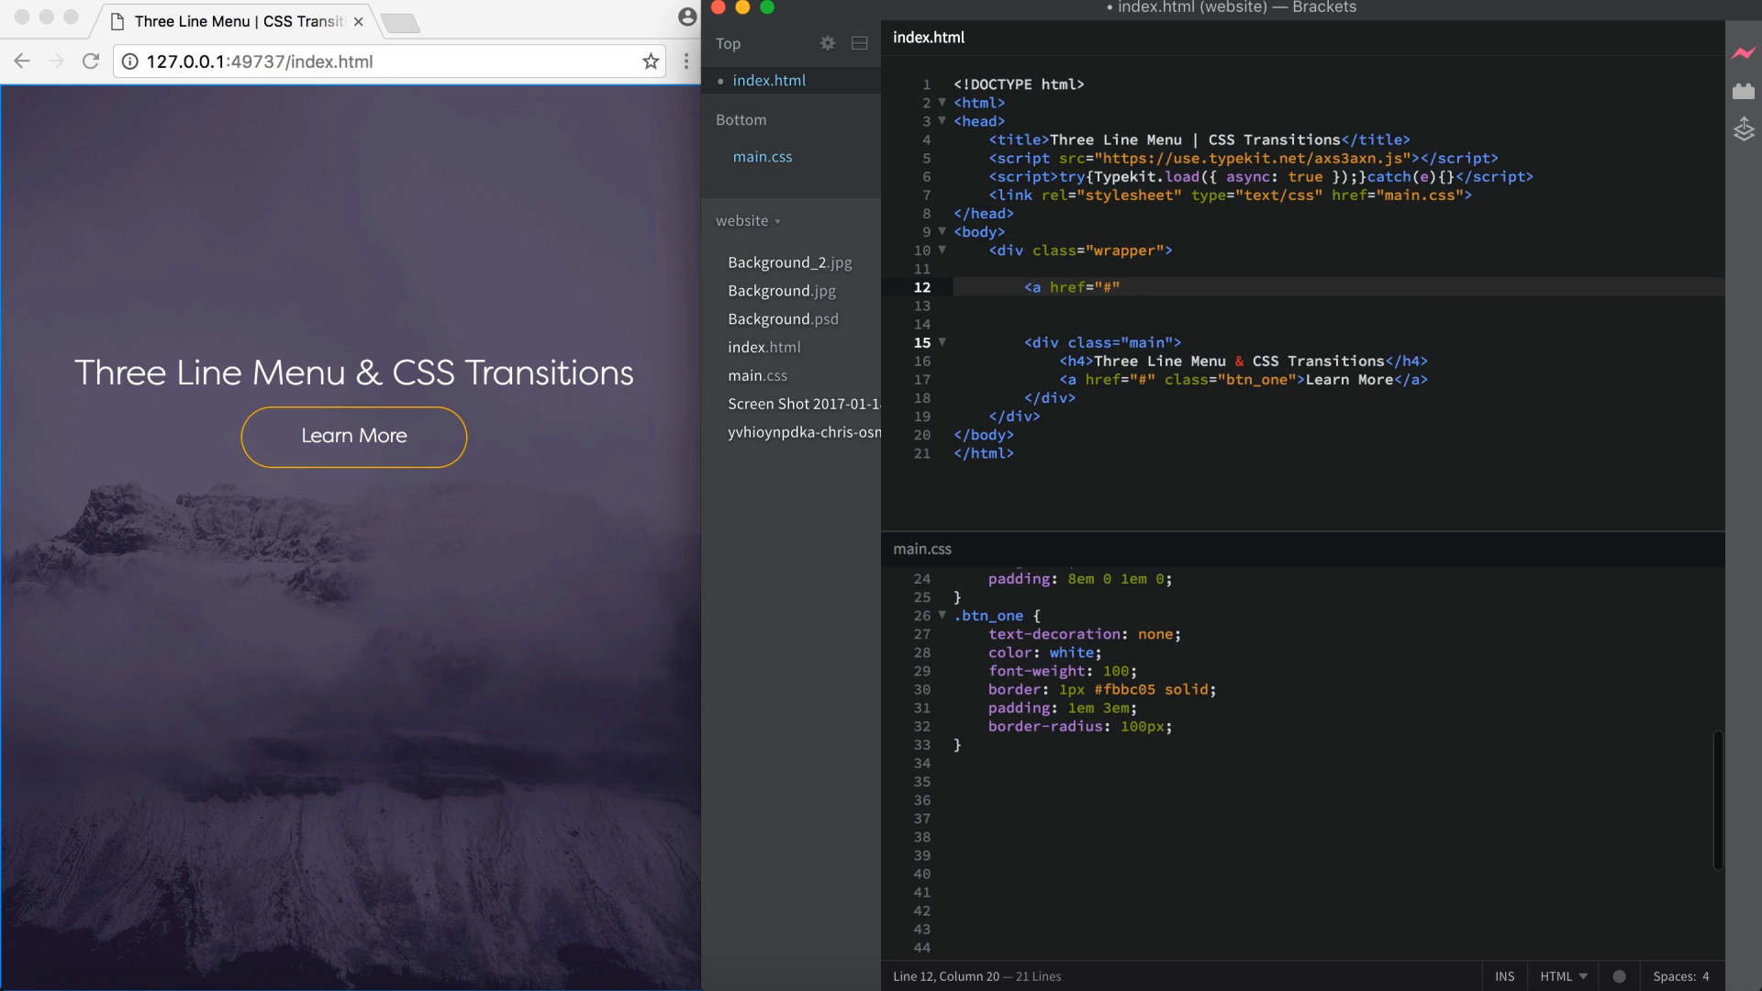
type(" class=\"nav\"")
type(">")
key("Return")
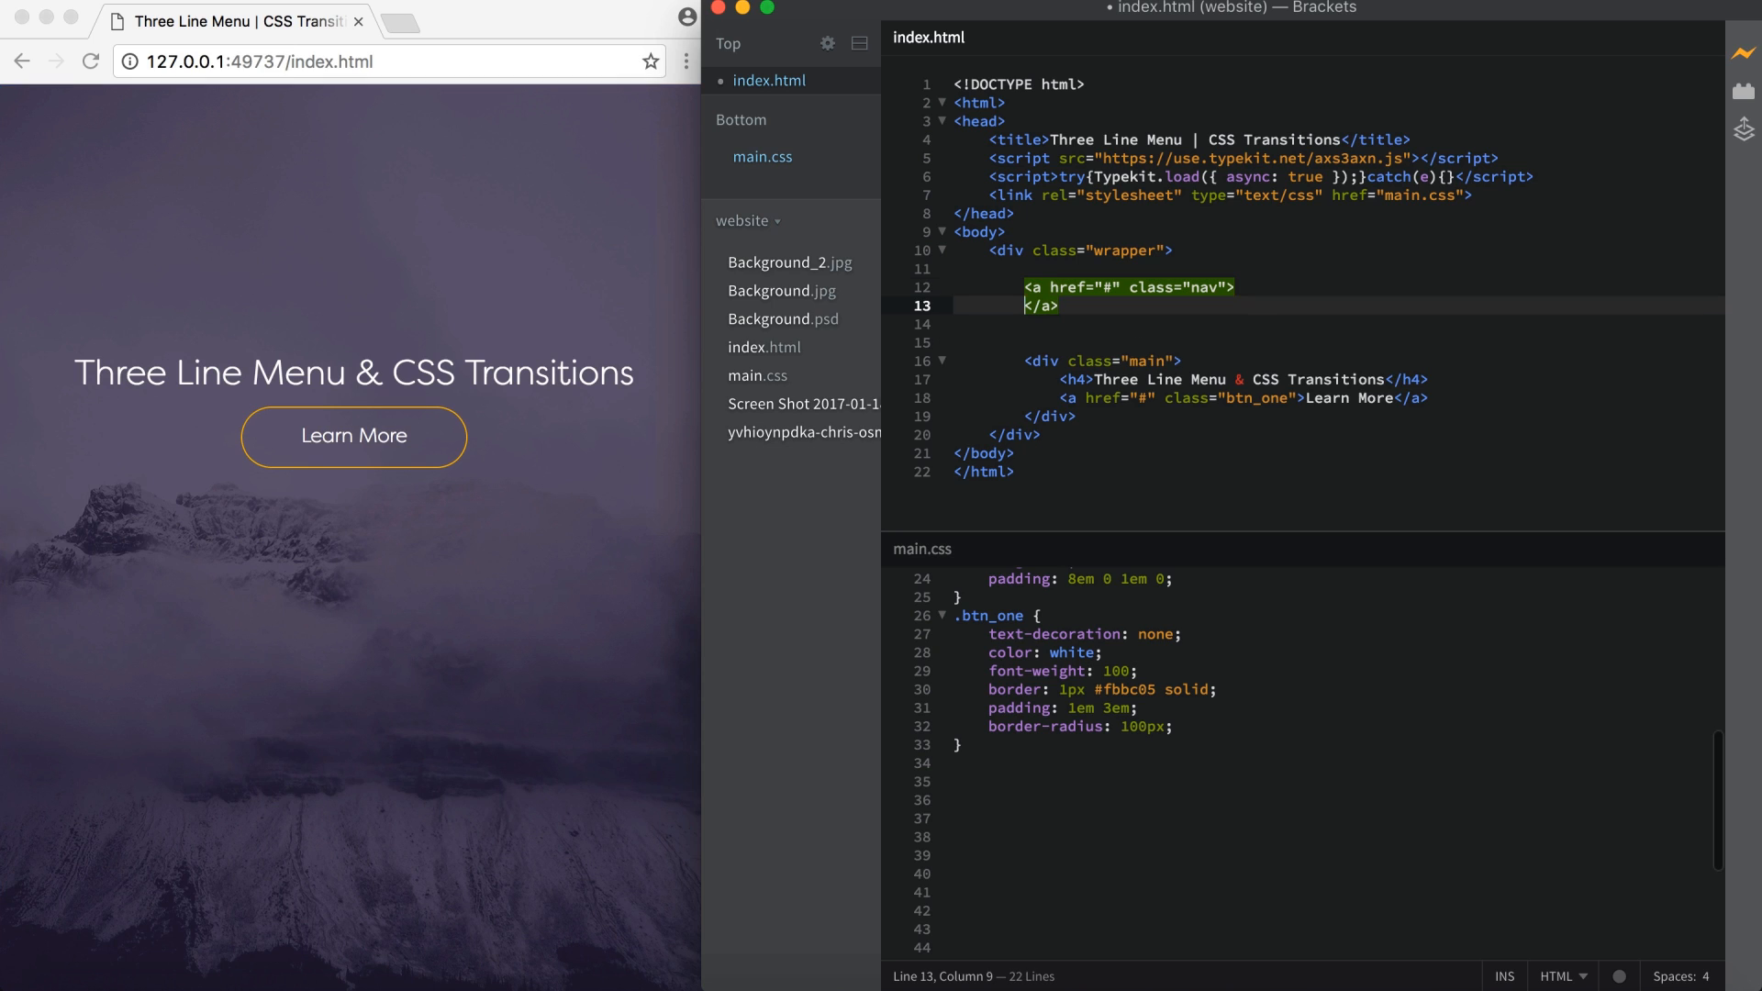
key("Return")
key("Return")
key("Return")
key("Up")
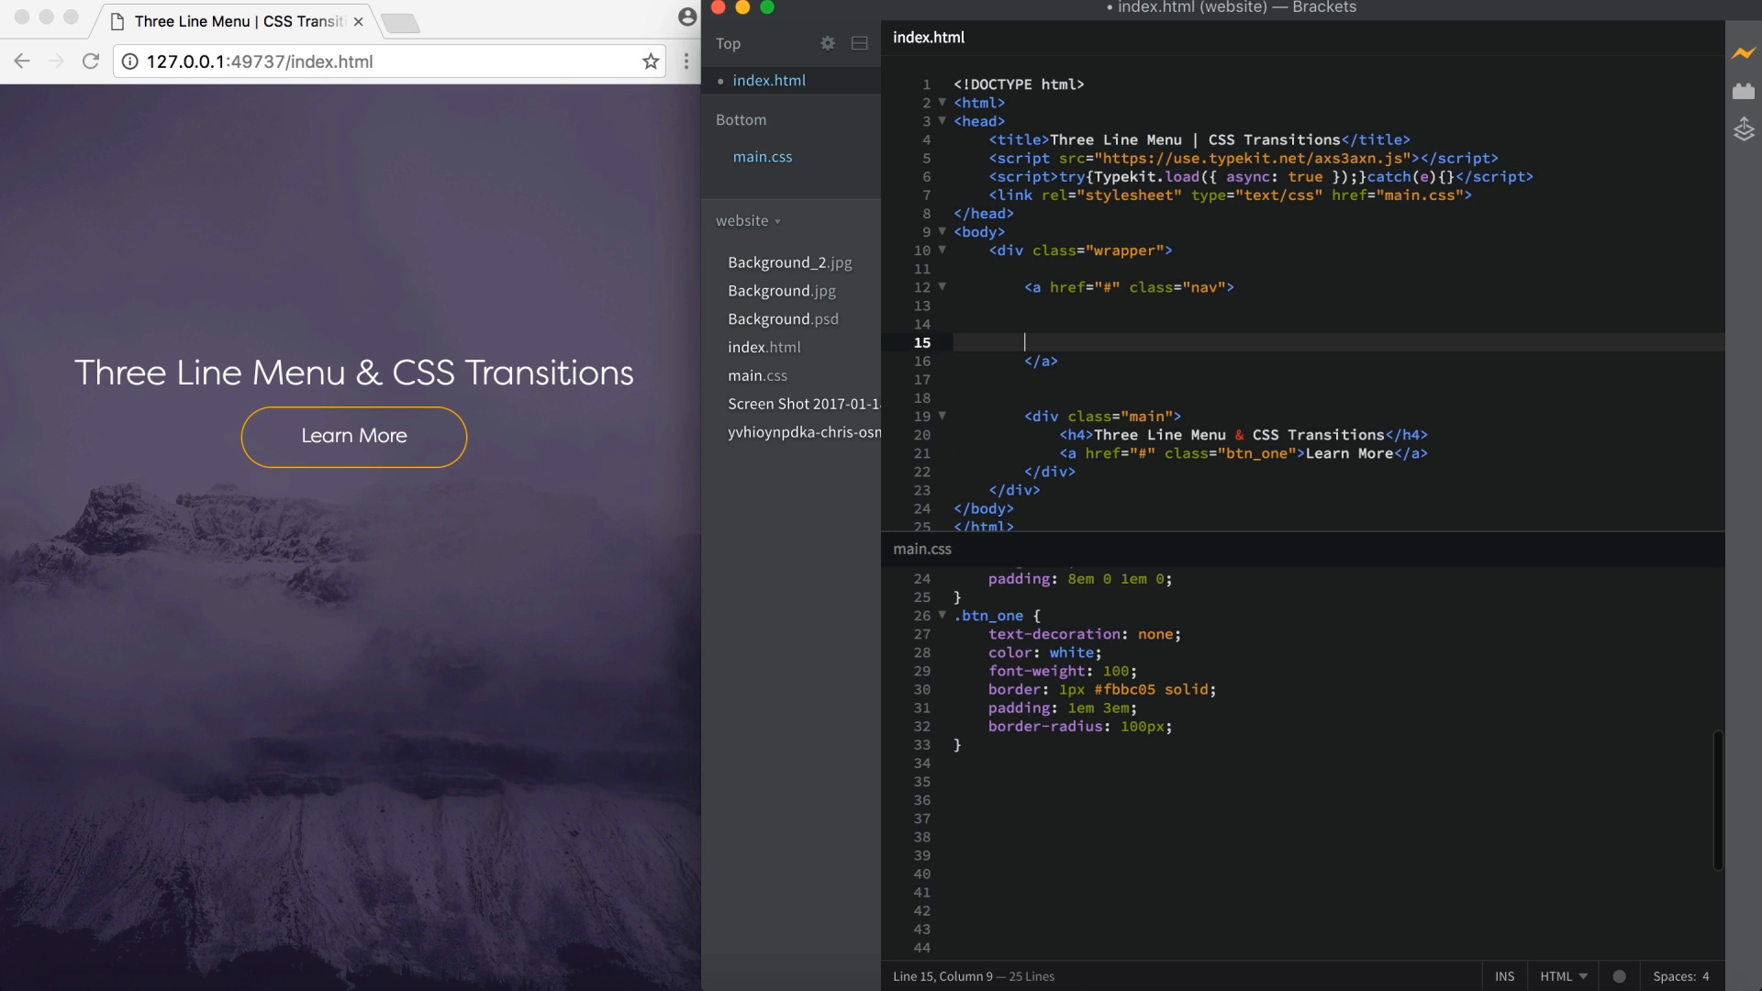
key("Up")
key("Up")
Nest three empty divs classed one, two and three inside the nav link
key("Tab")
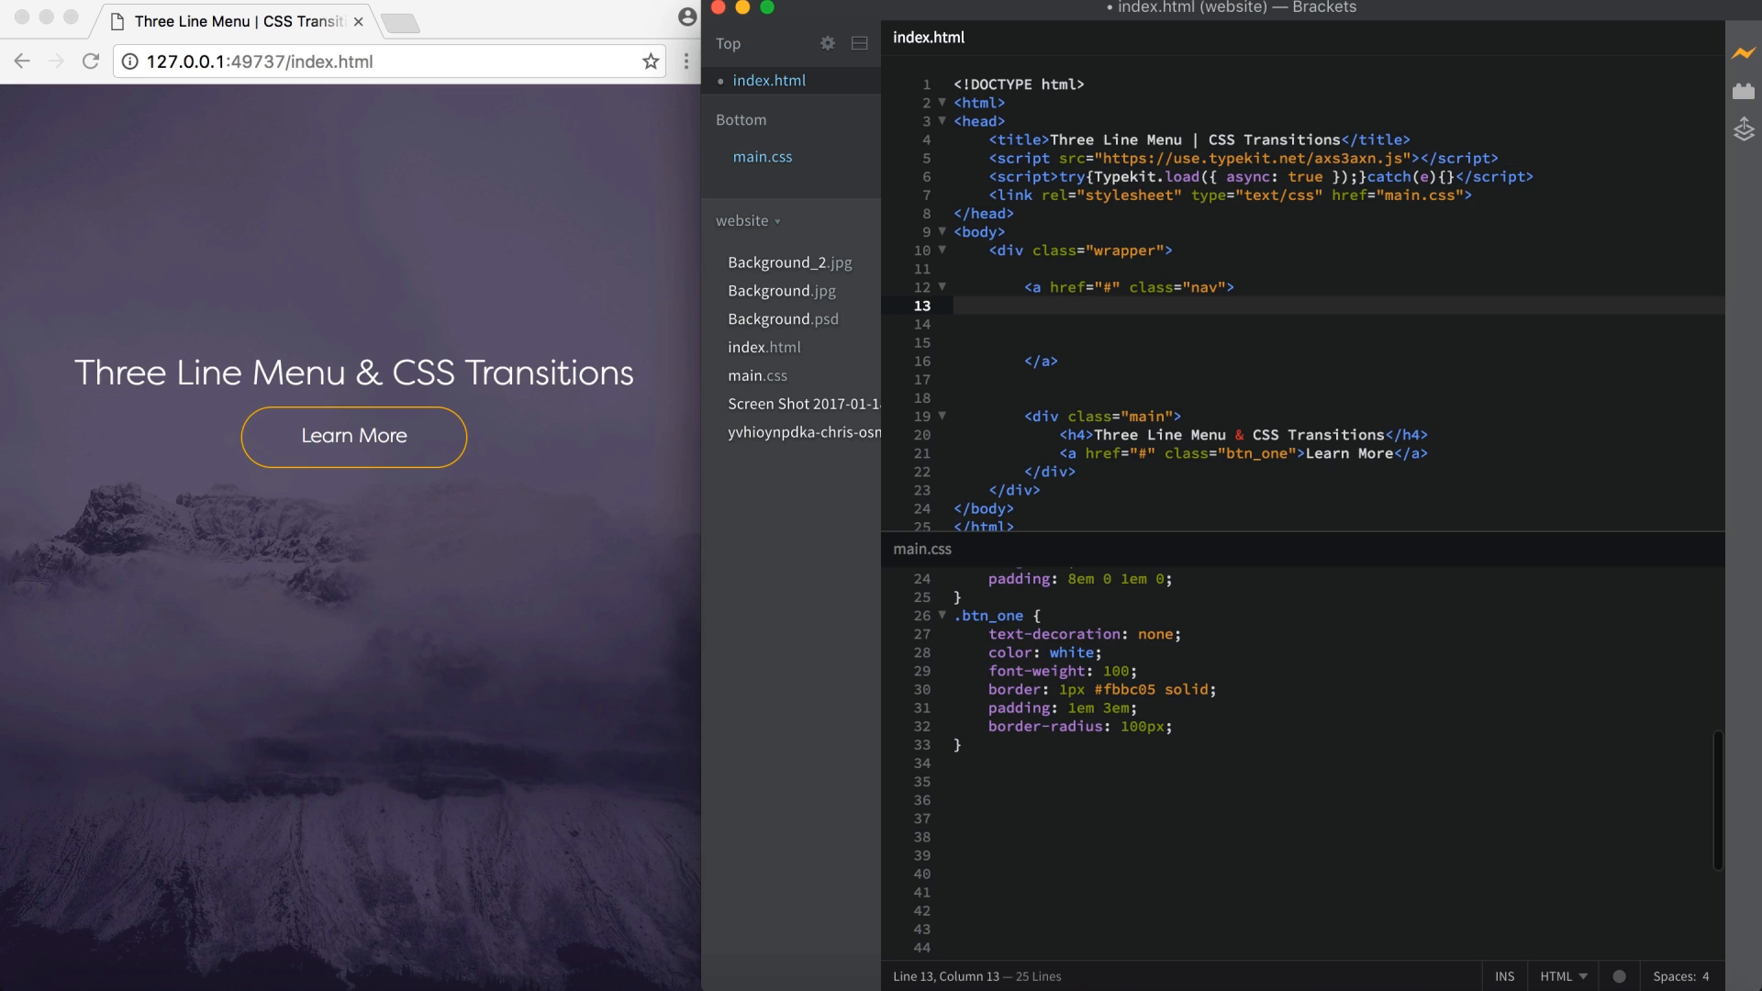
type("<div cl")
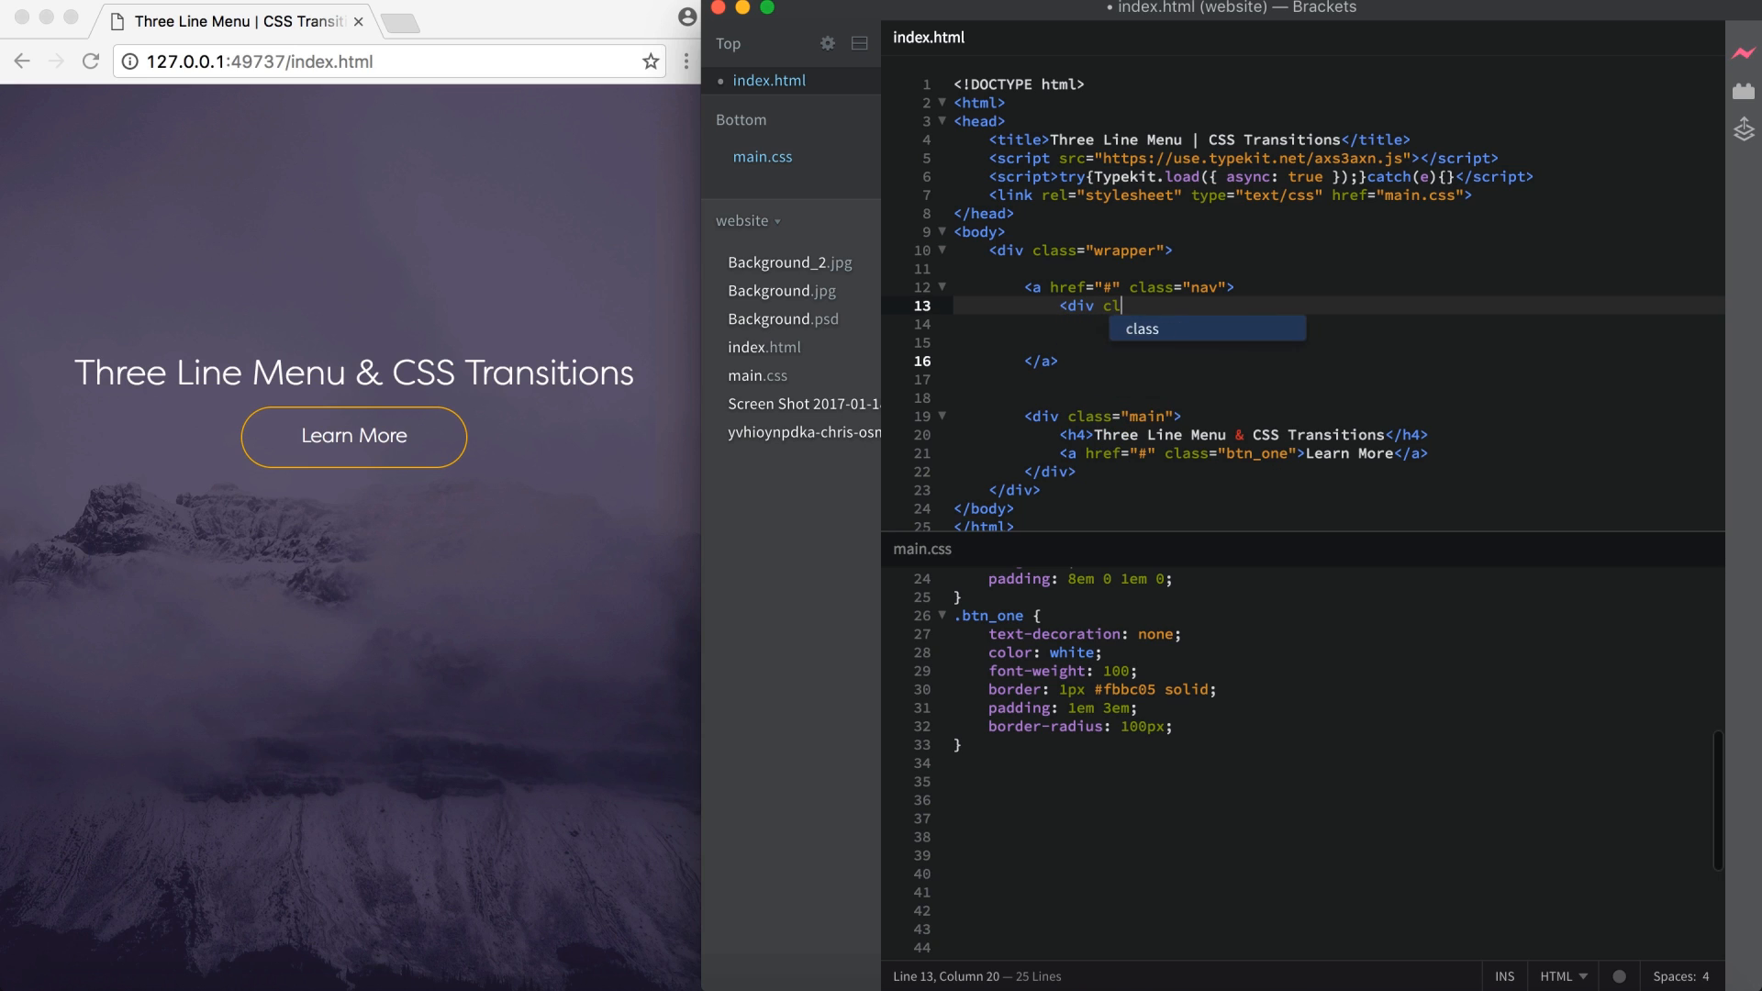
type("ass=\"one\"></div>")
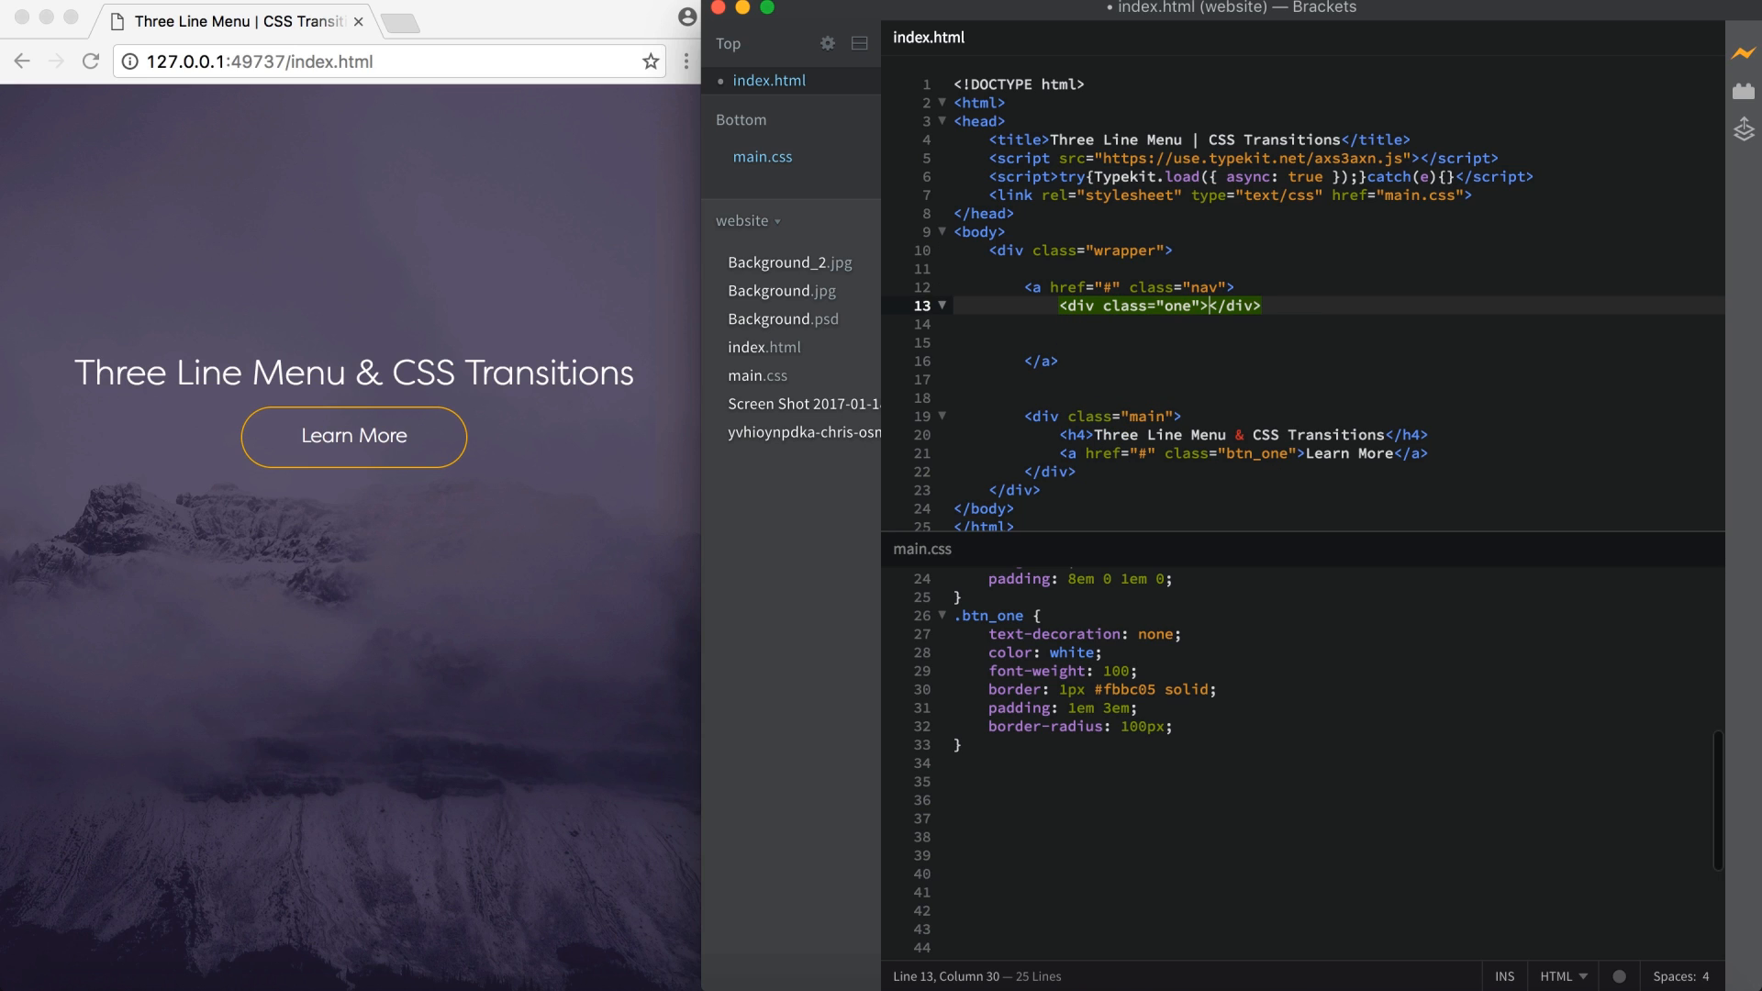
key("Down")
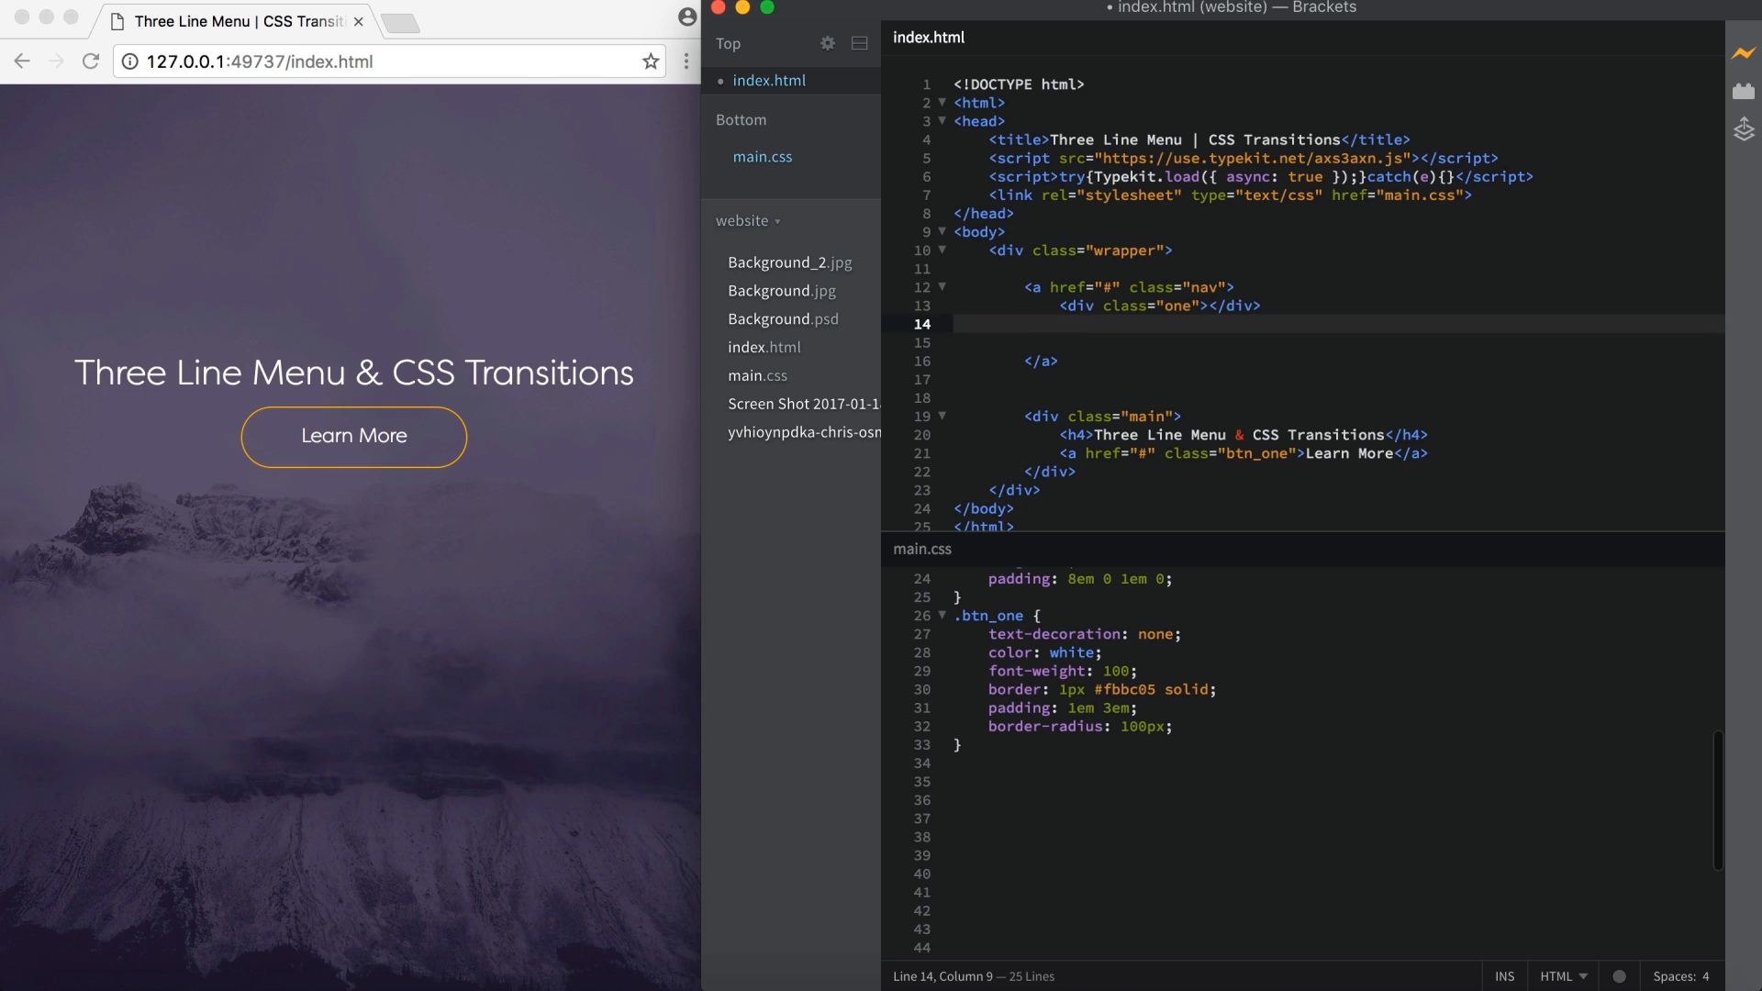
key("Tab")
type("<div ")
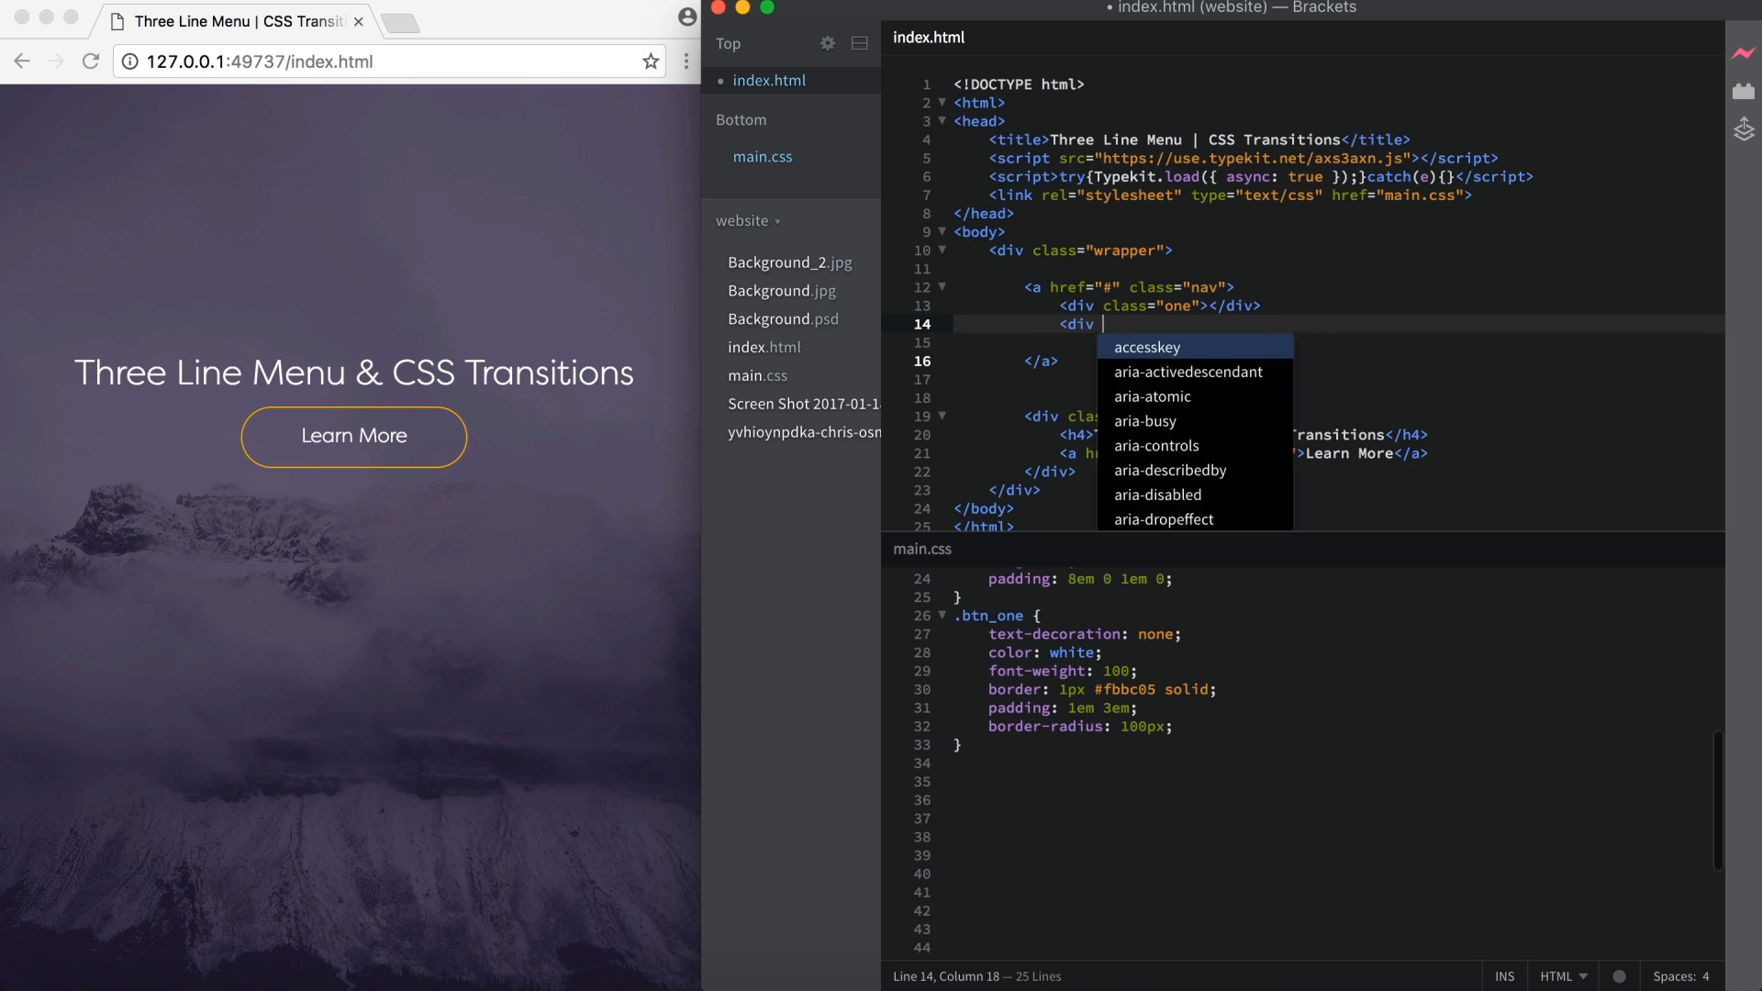
type("class=\"two\"")
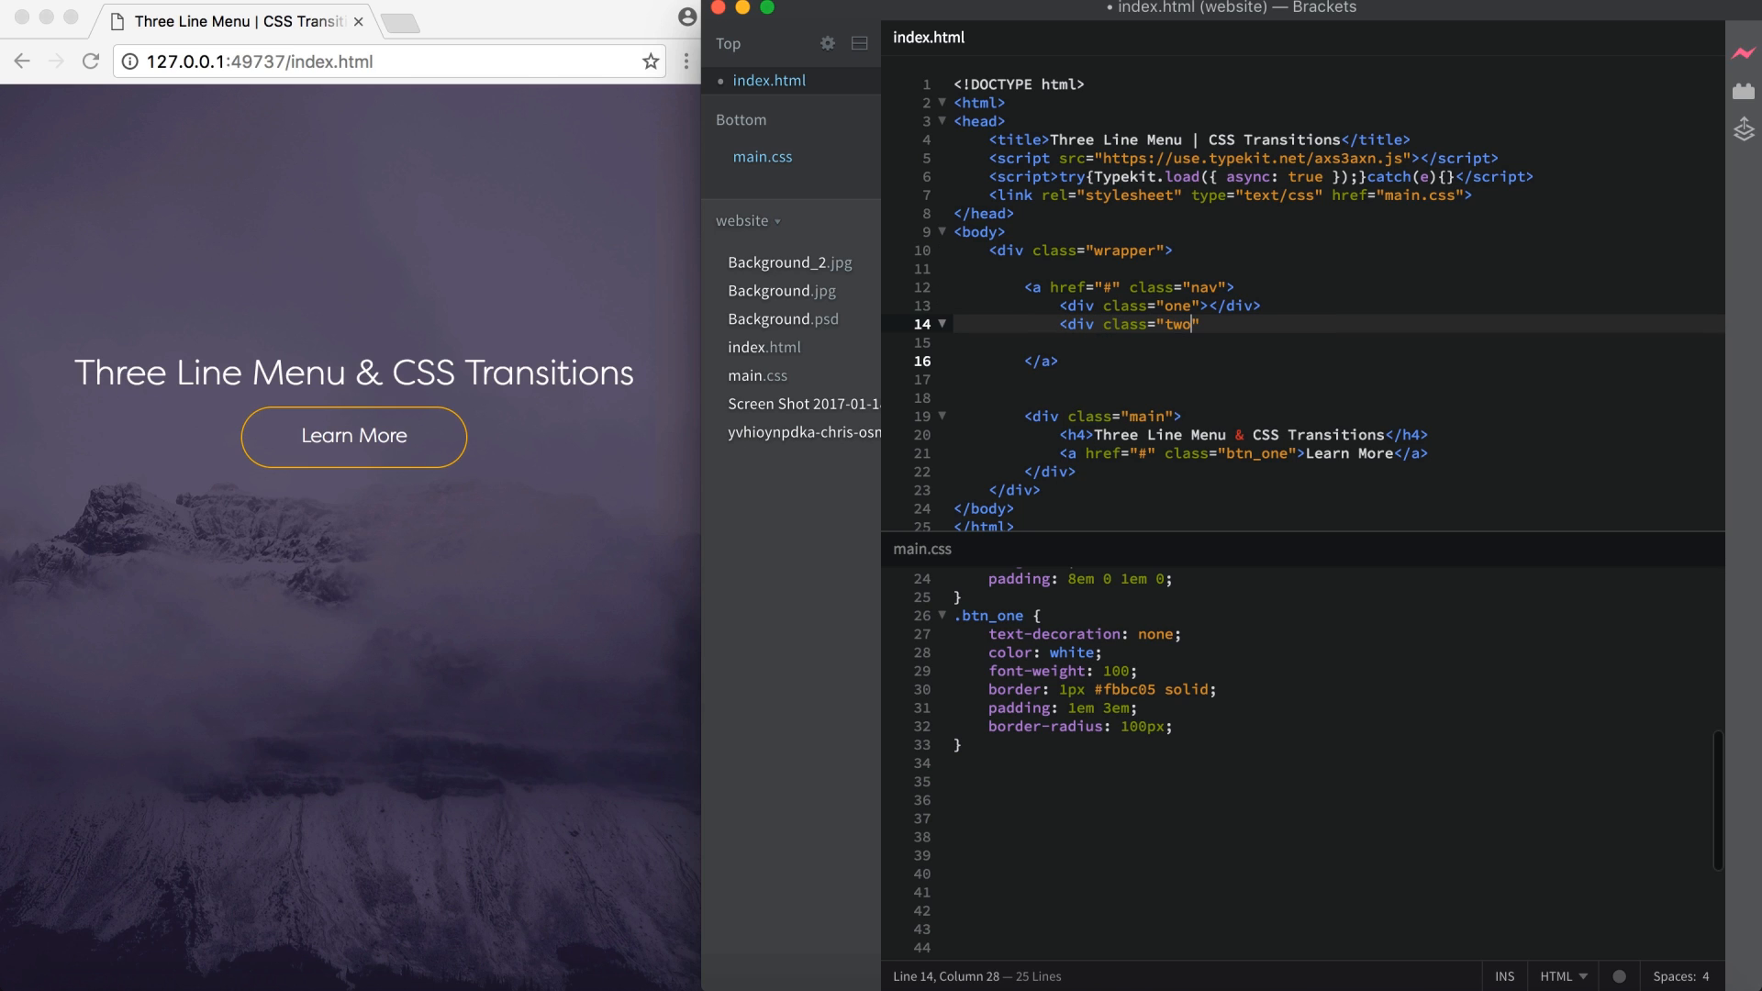
type("></div>")
key("Return")
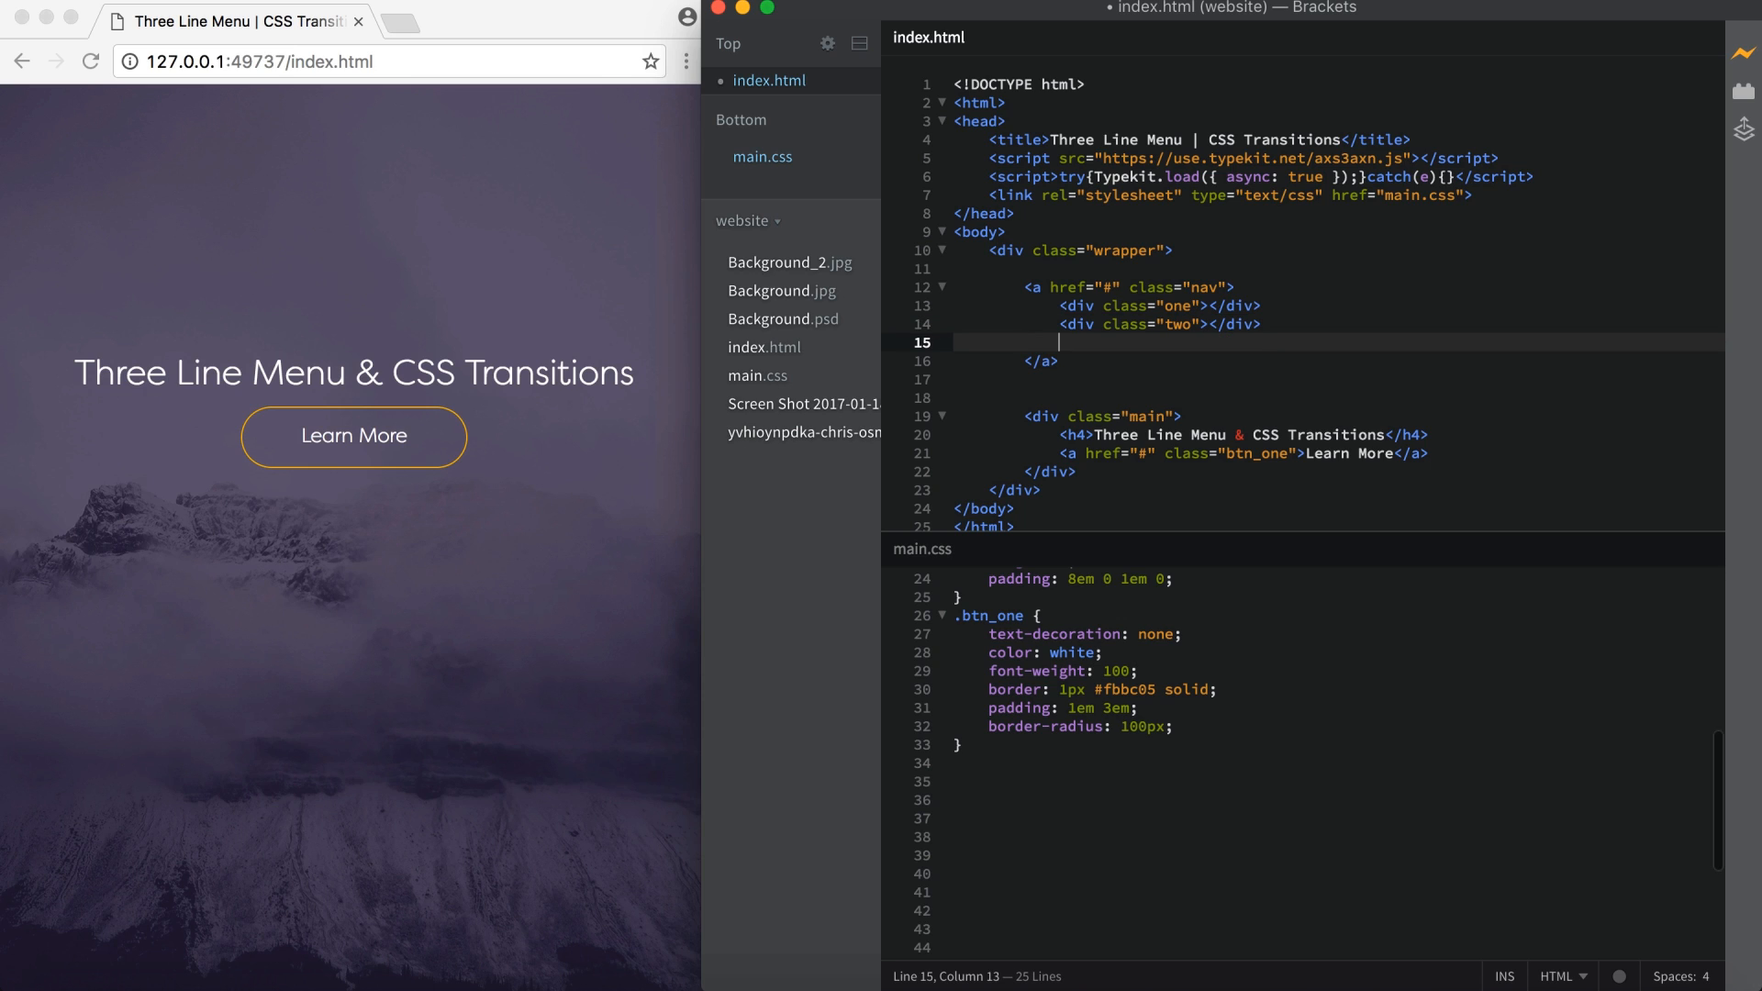
type("<div cl")
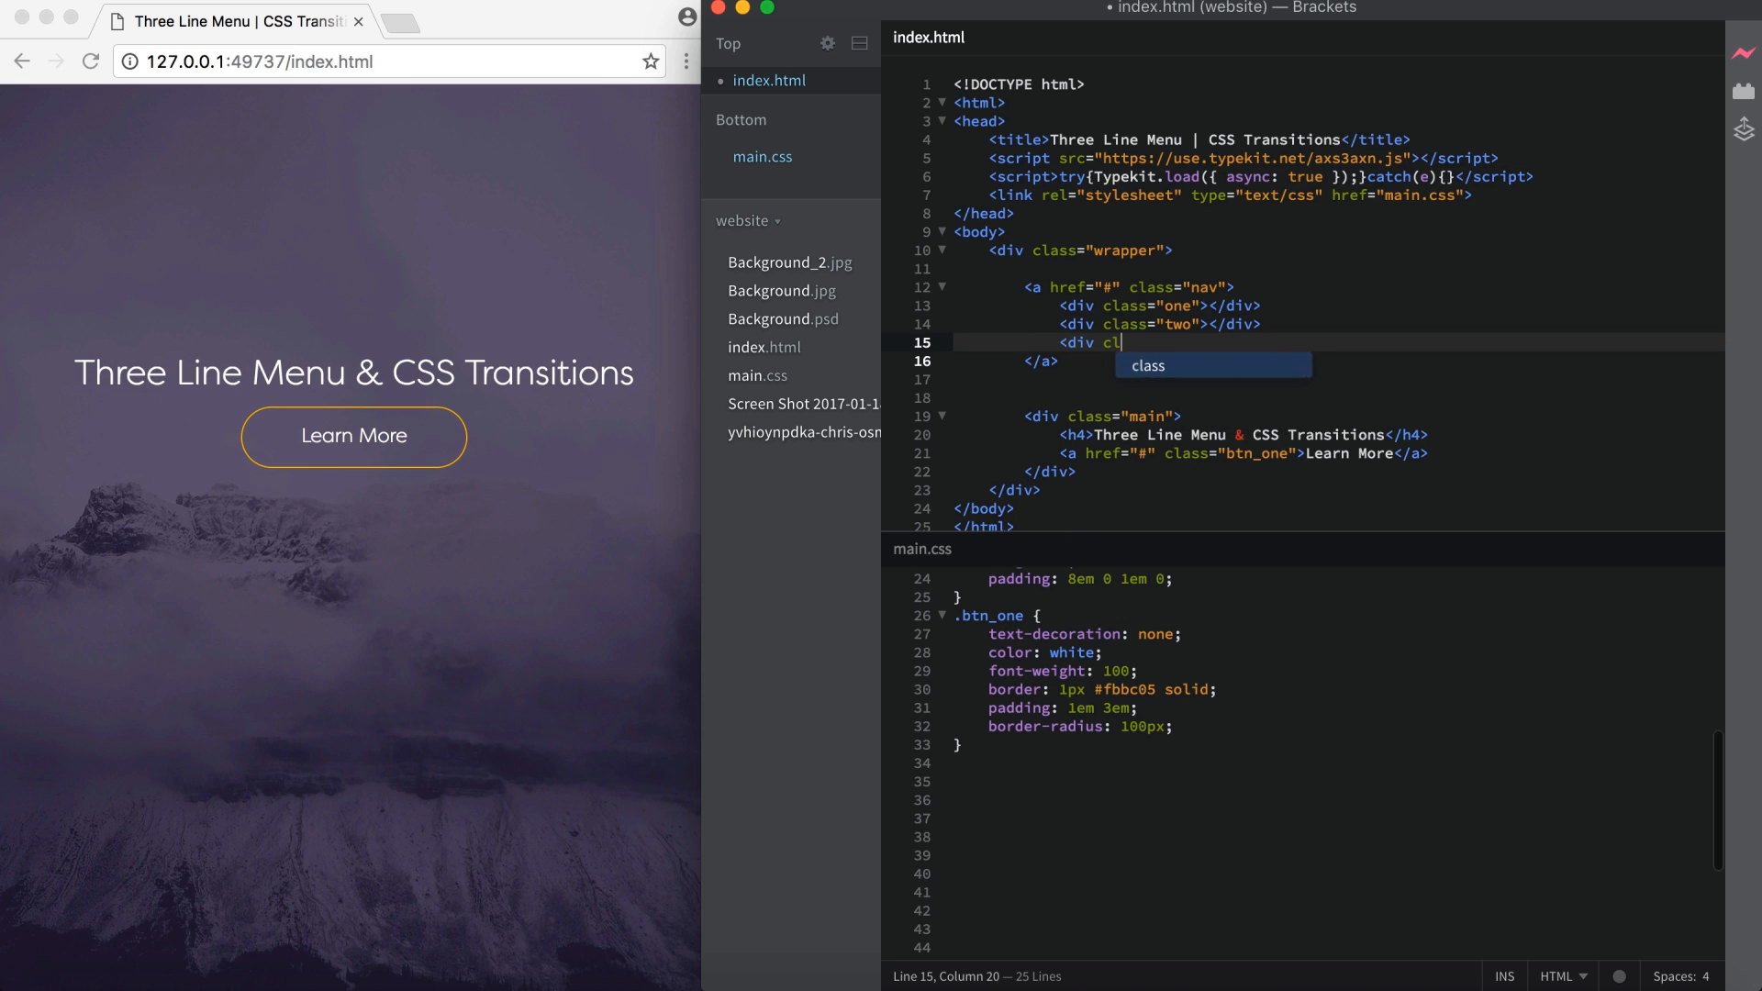
type("ass=\"three\"></div>")
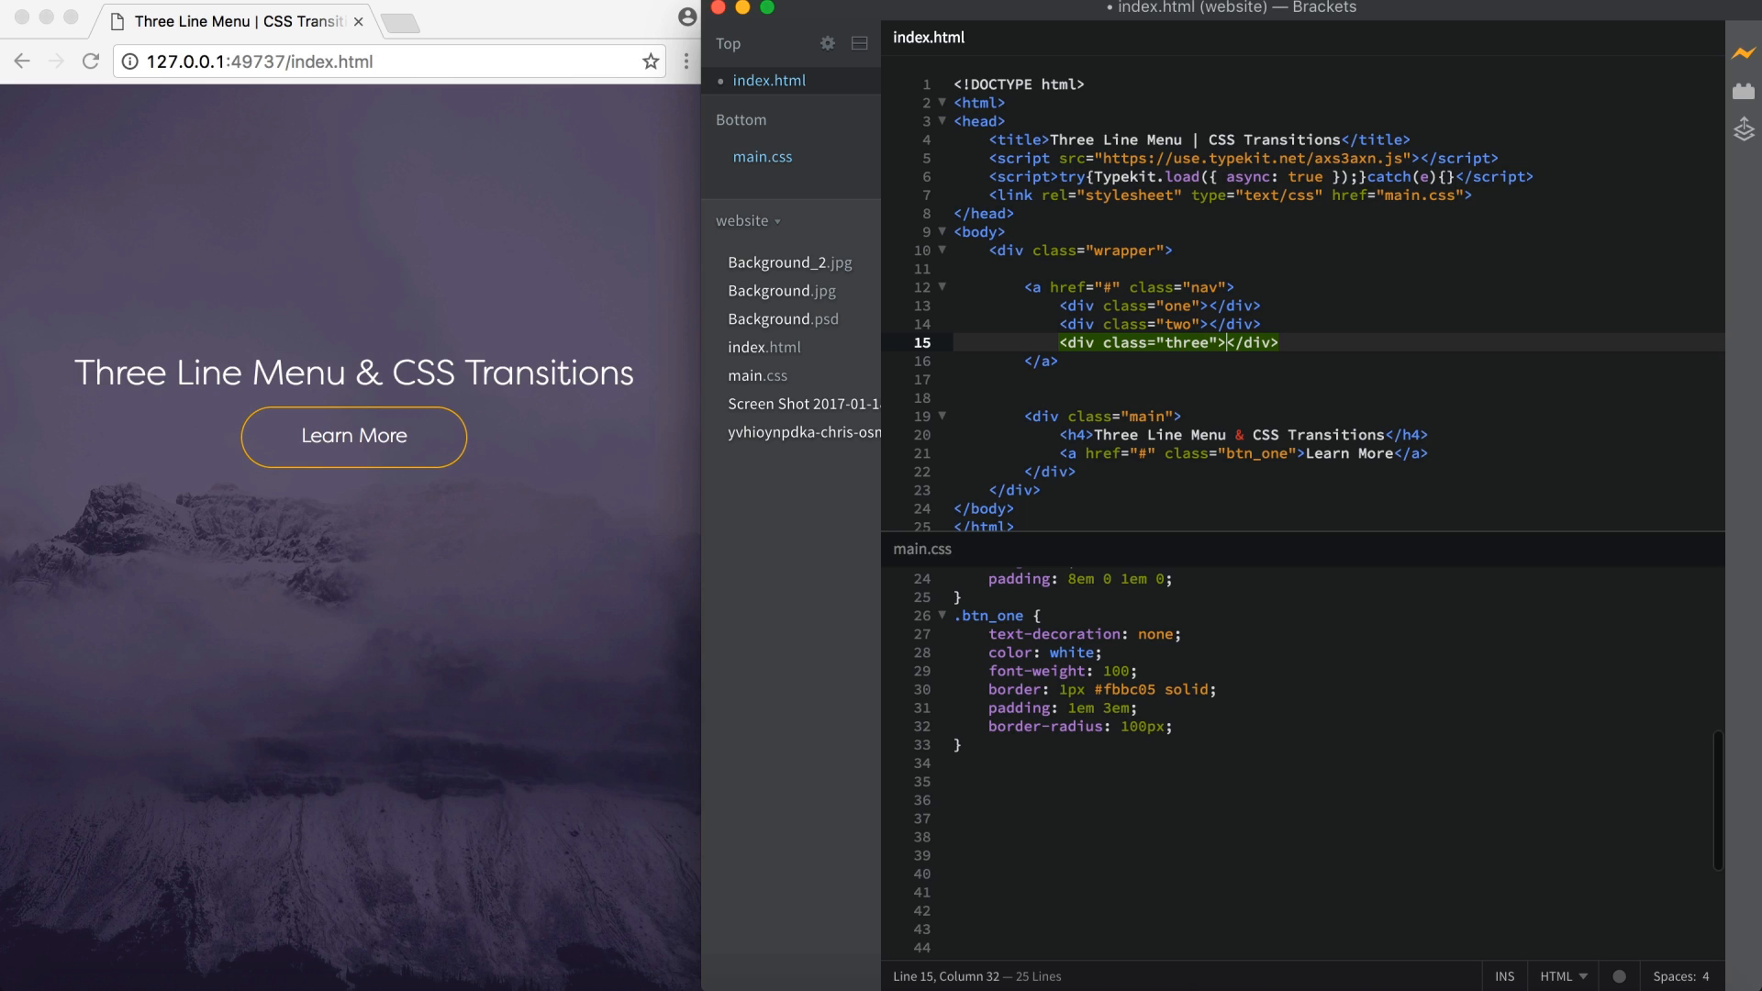
scroll(987, 688, "down", 2)
Start a .nav div rule in main.css with height 4px
left_click(986, 688)
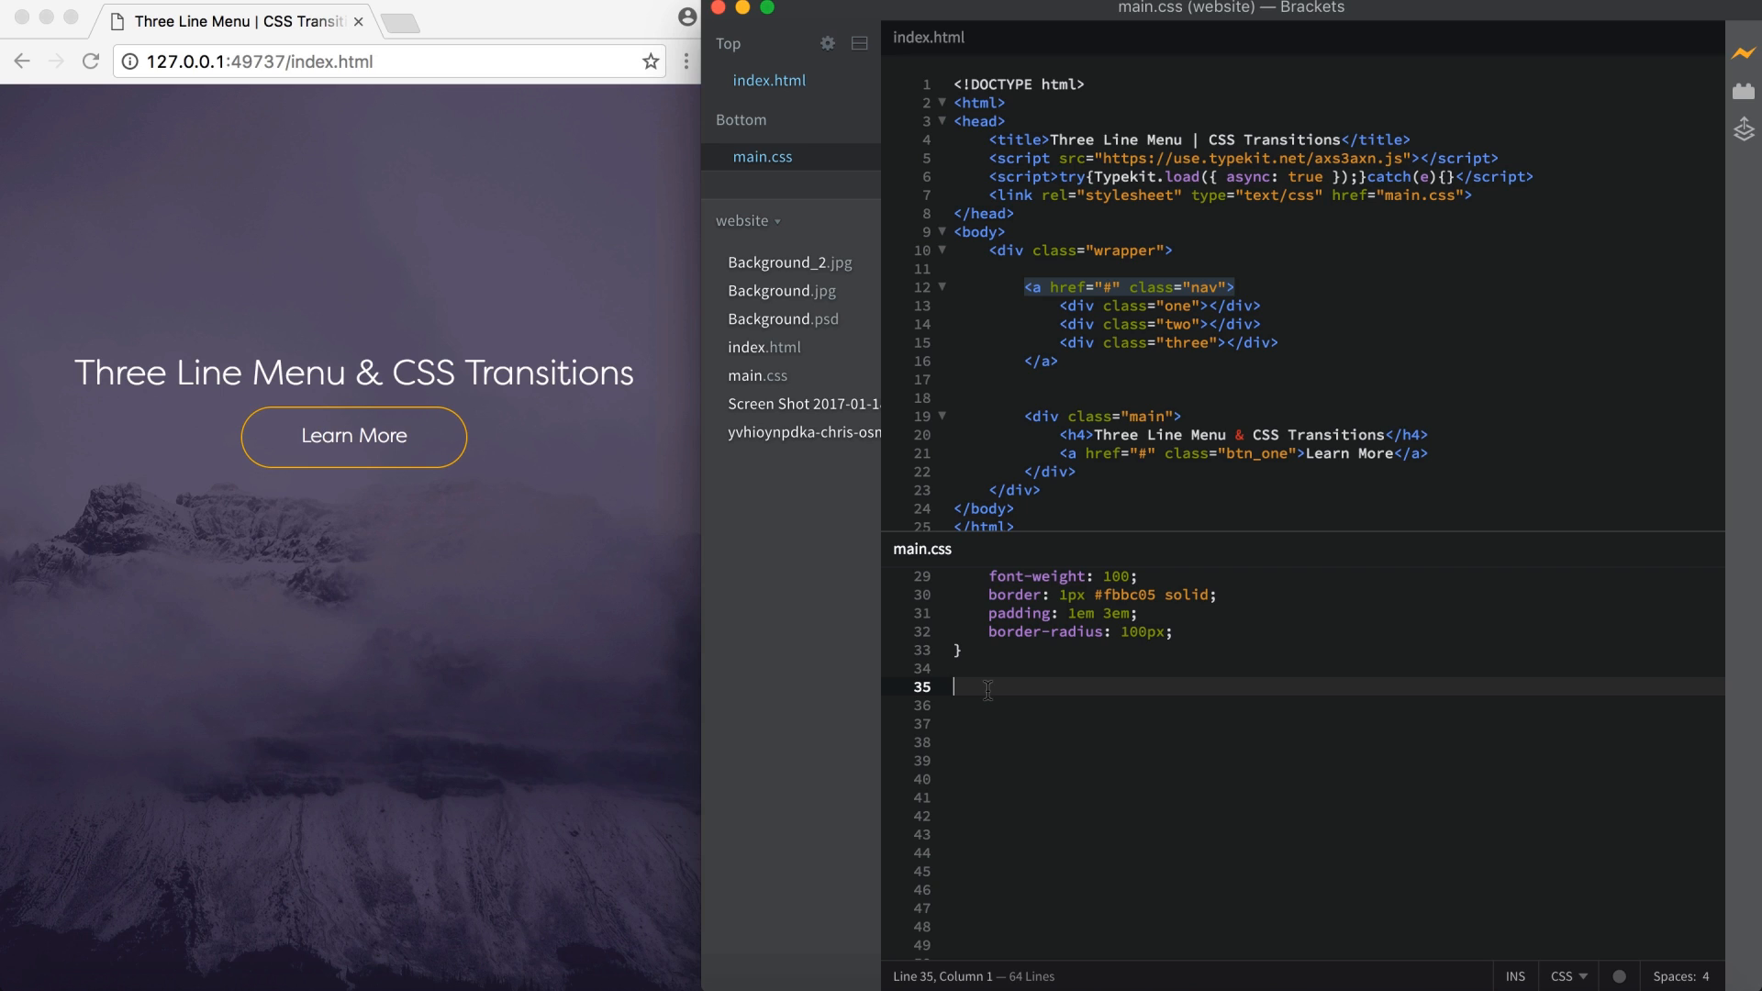
type(".nav ")
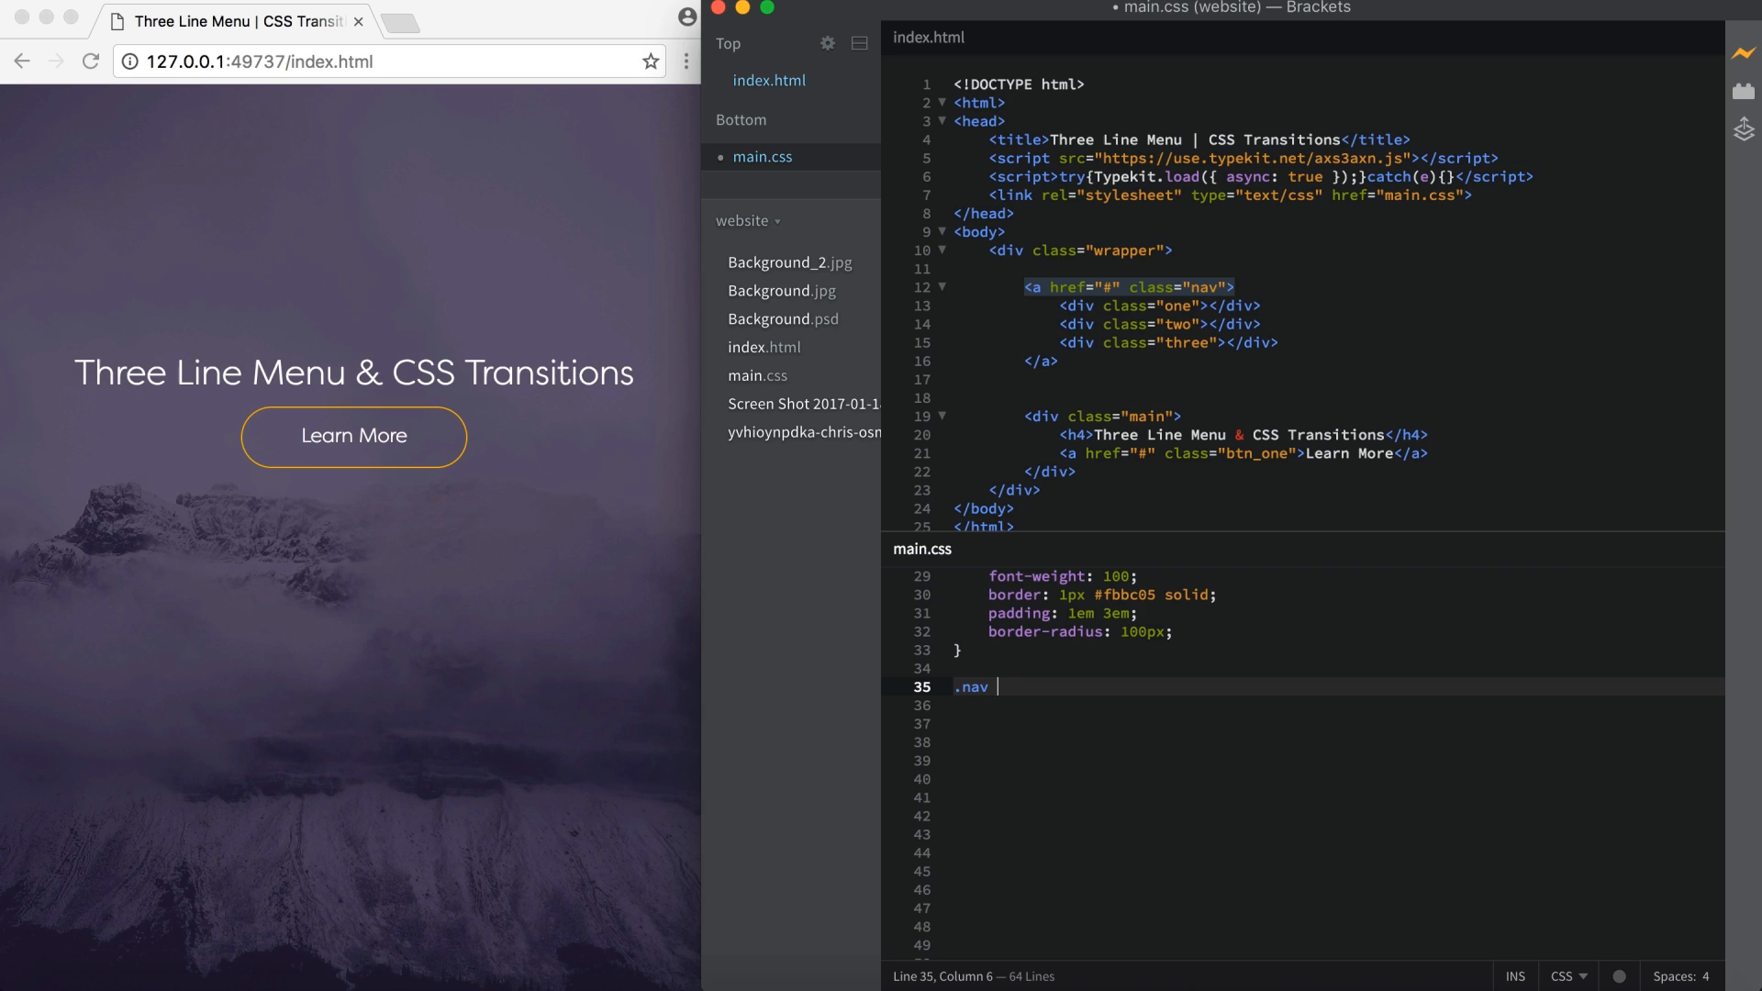
type("div ")
type("{")
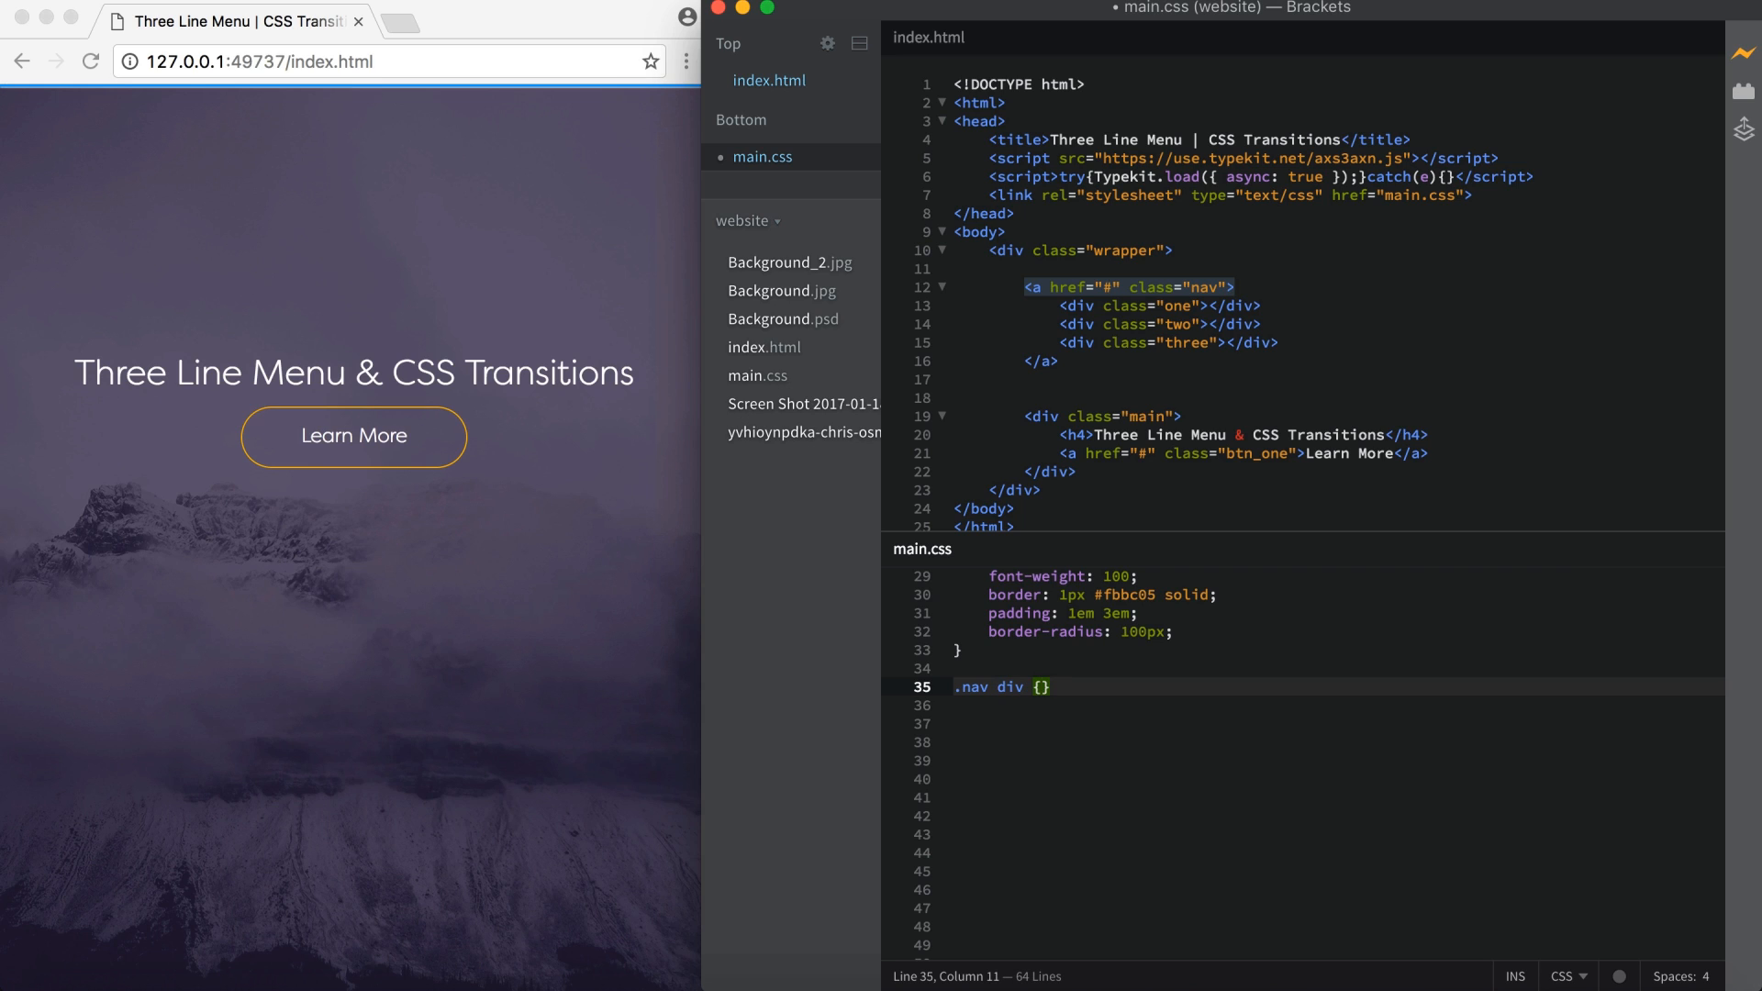
key("Return")
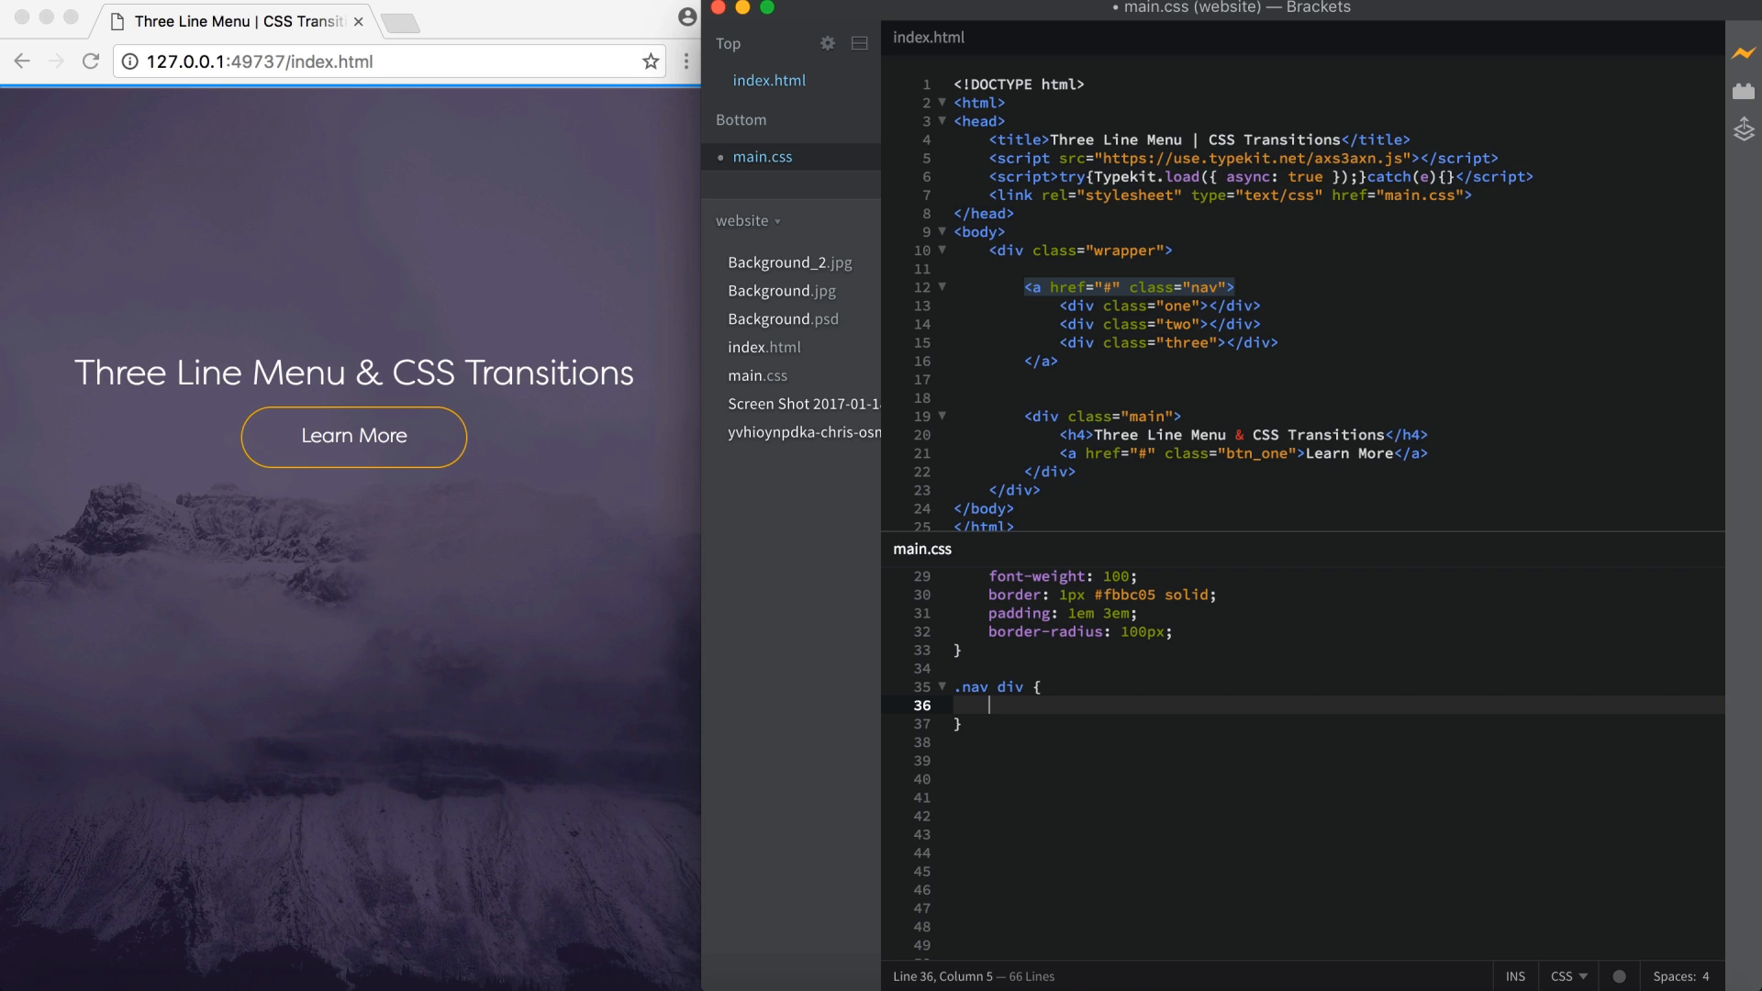
type("height: ")
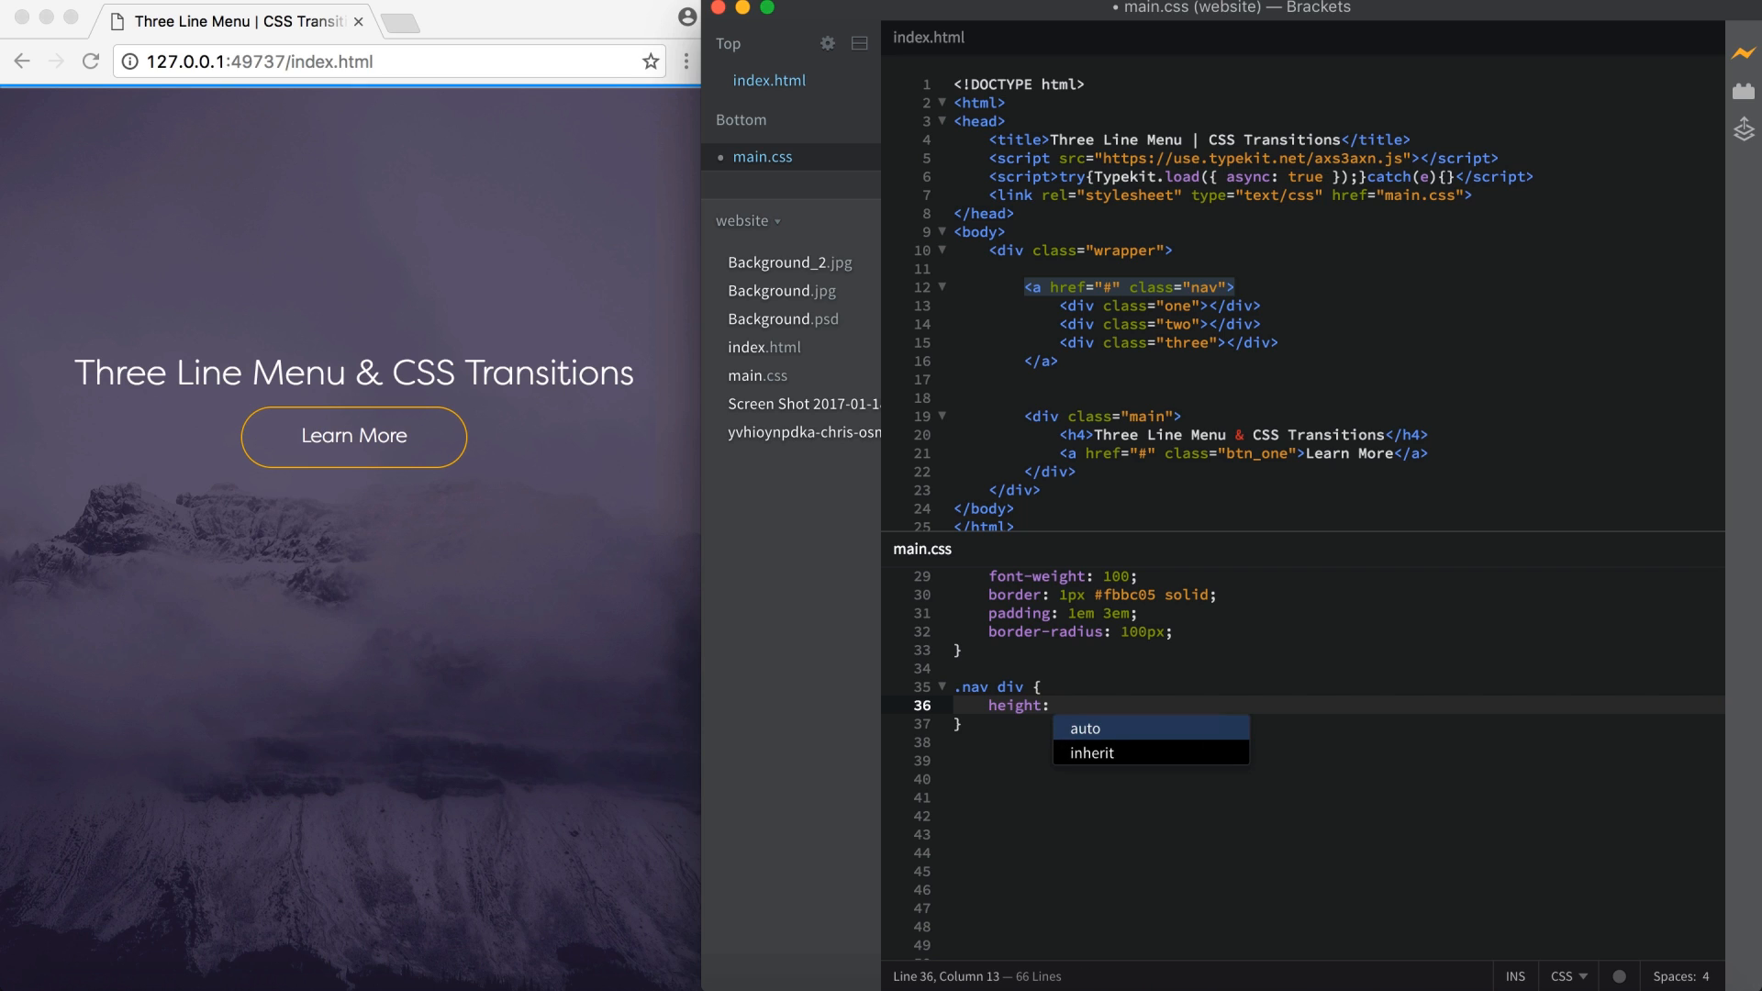
type("4px;")
key("Return")
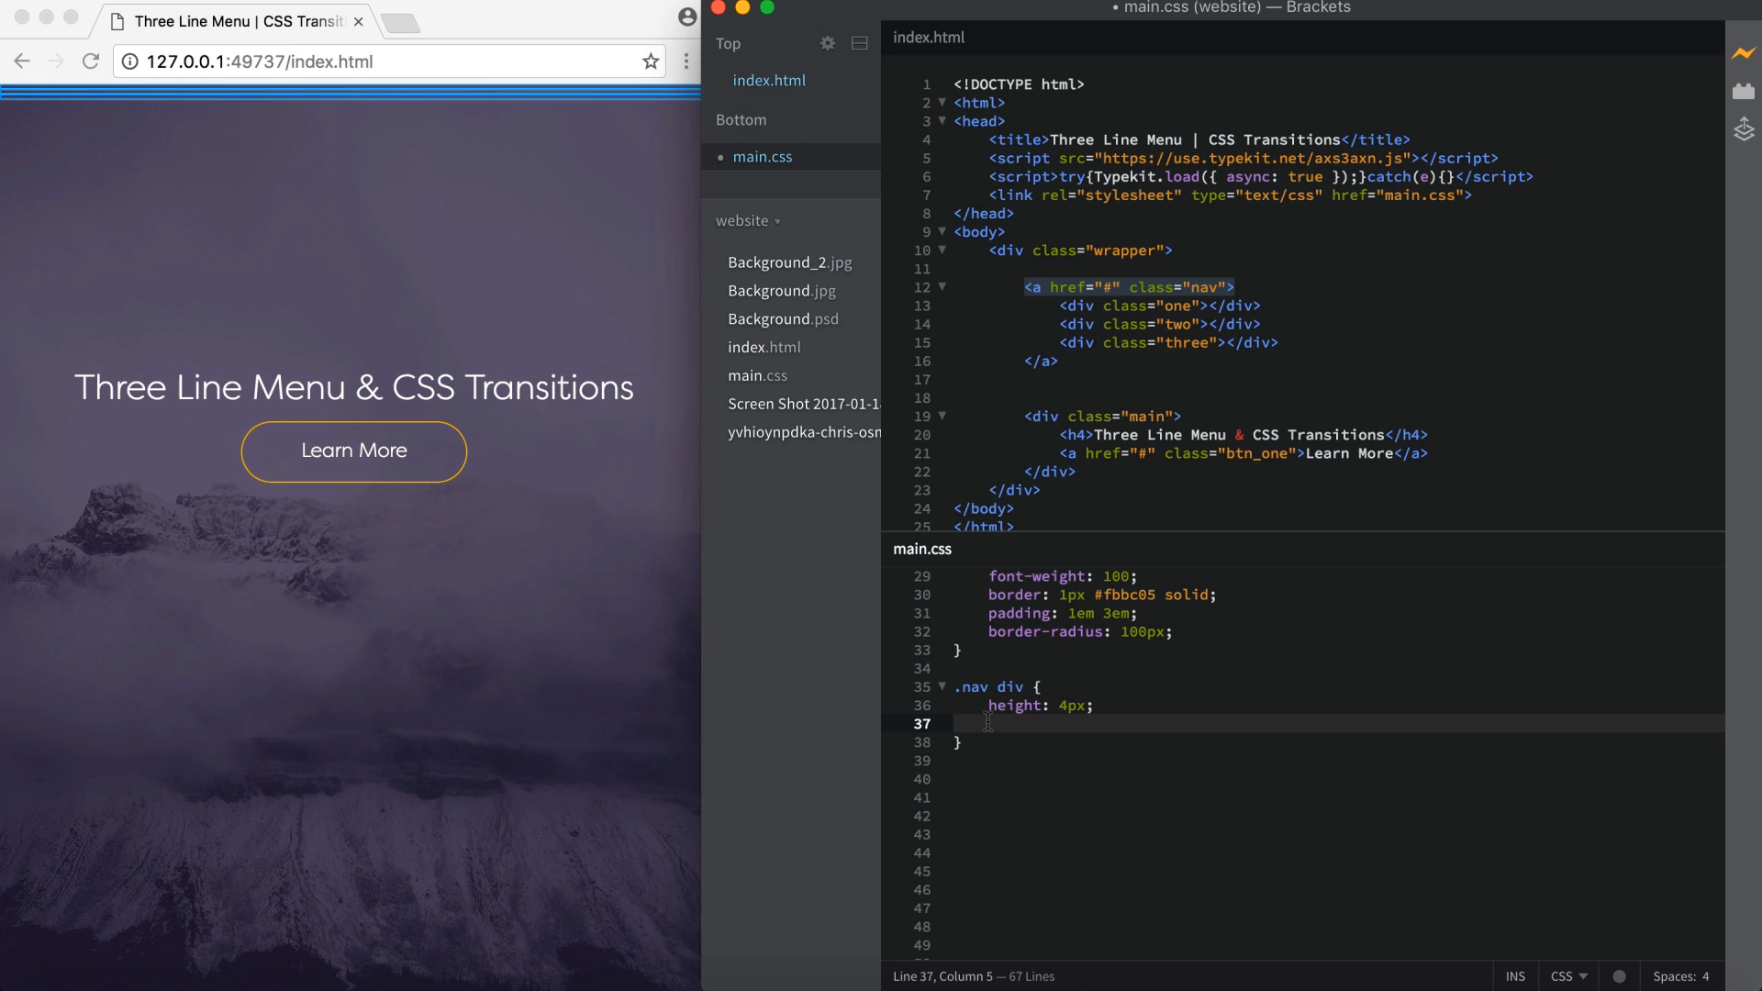
type("backgroun")
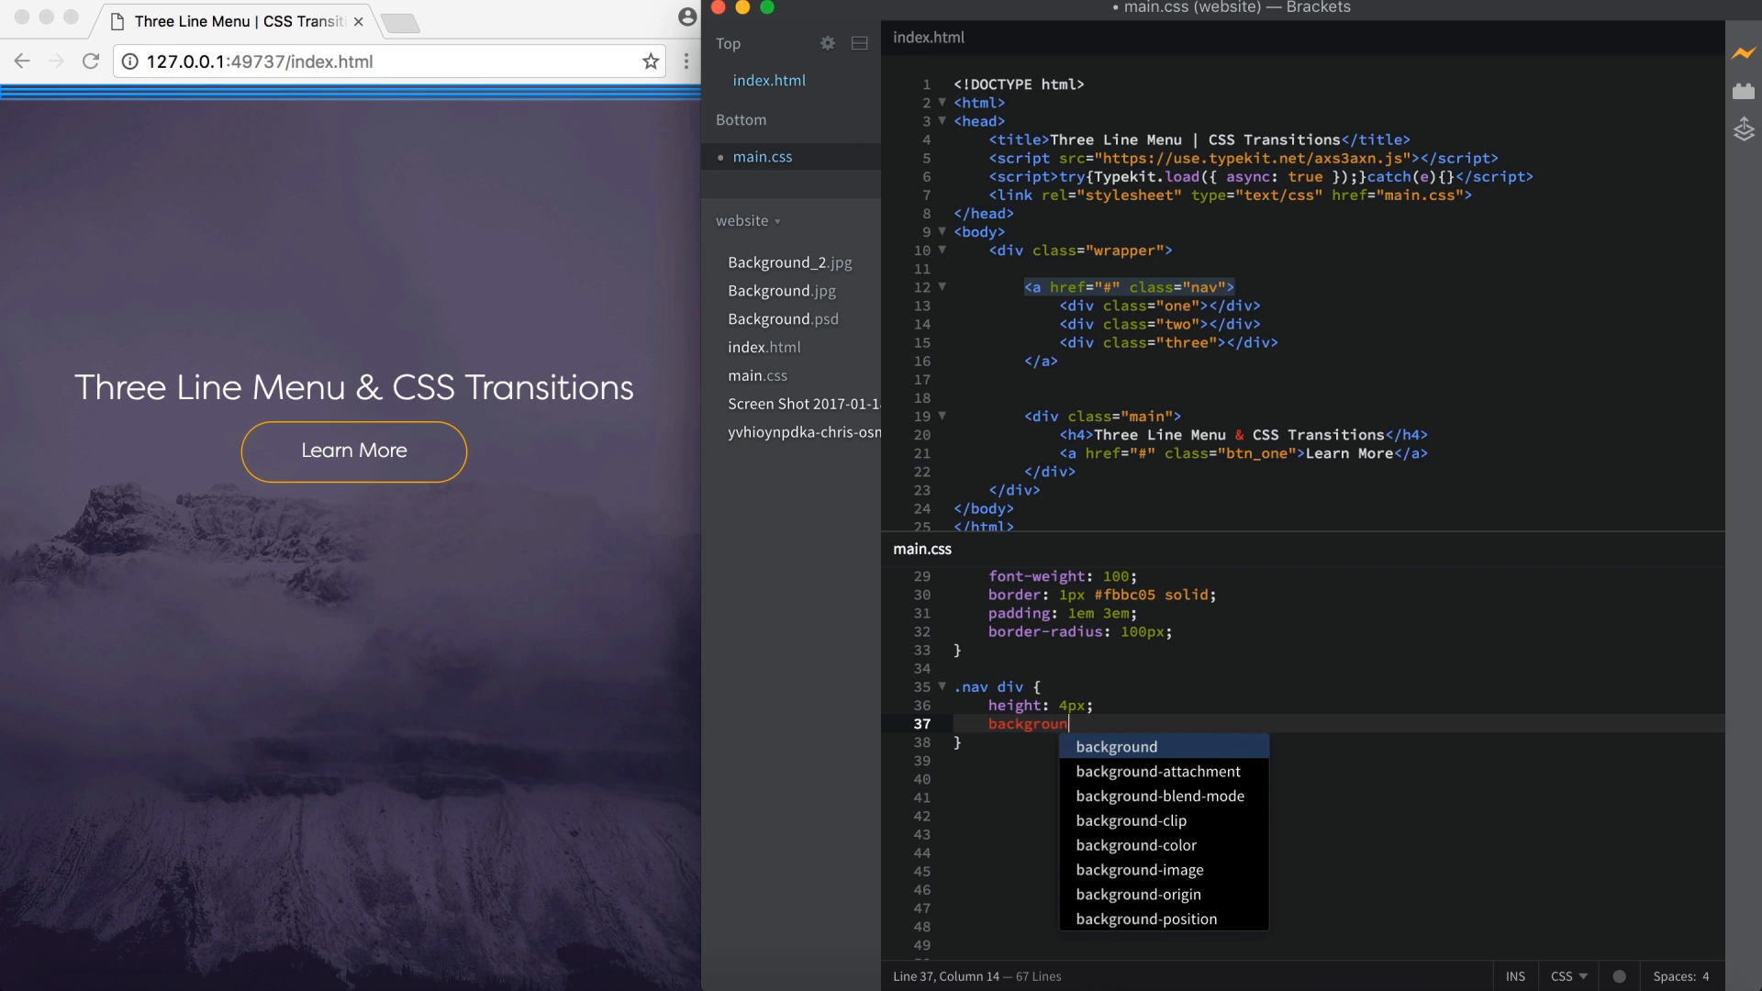
type("d-c")
Give the .nav div rule a white background-color
key("Down")
key("Down")
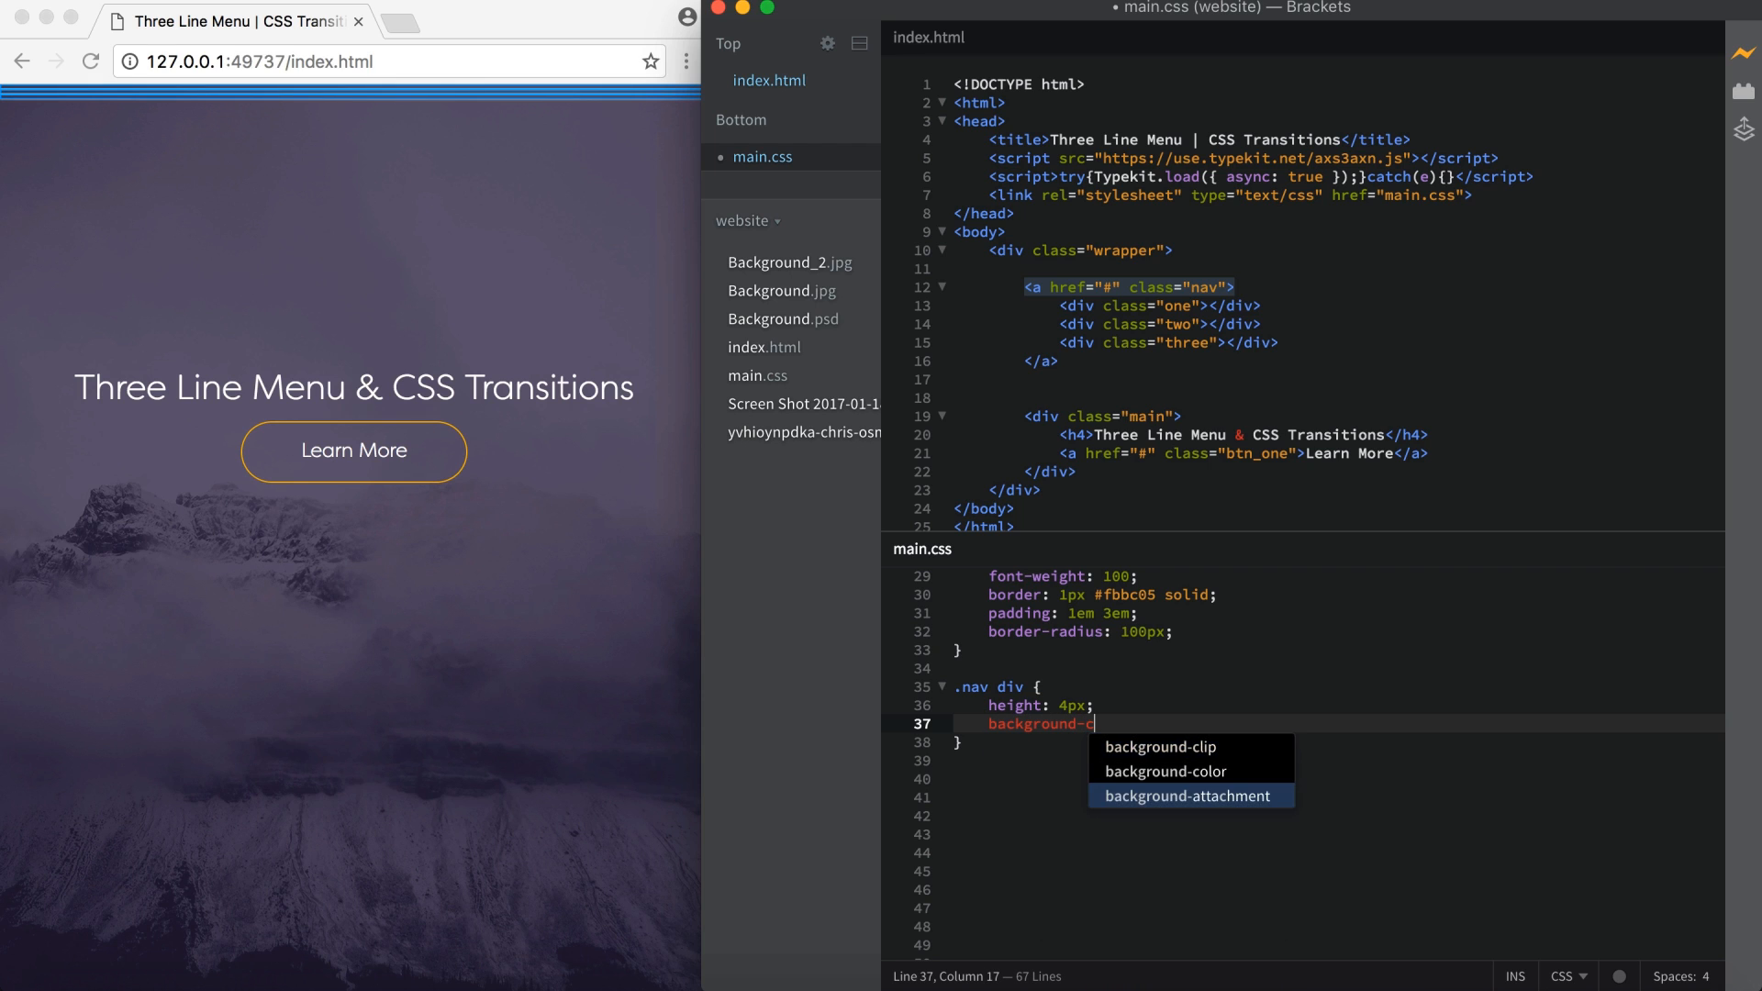
key("Up")
key("Return")
type("white;")
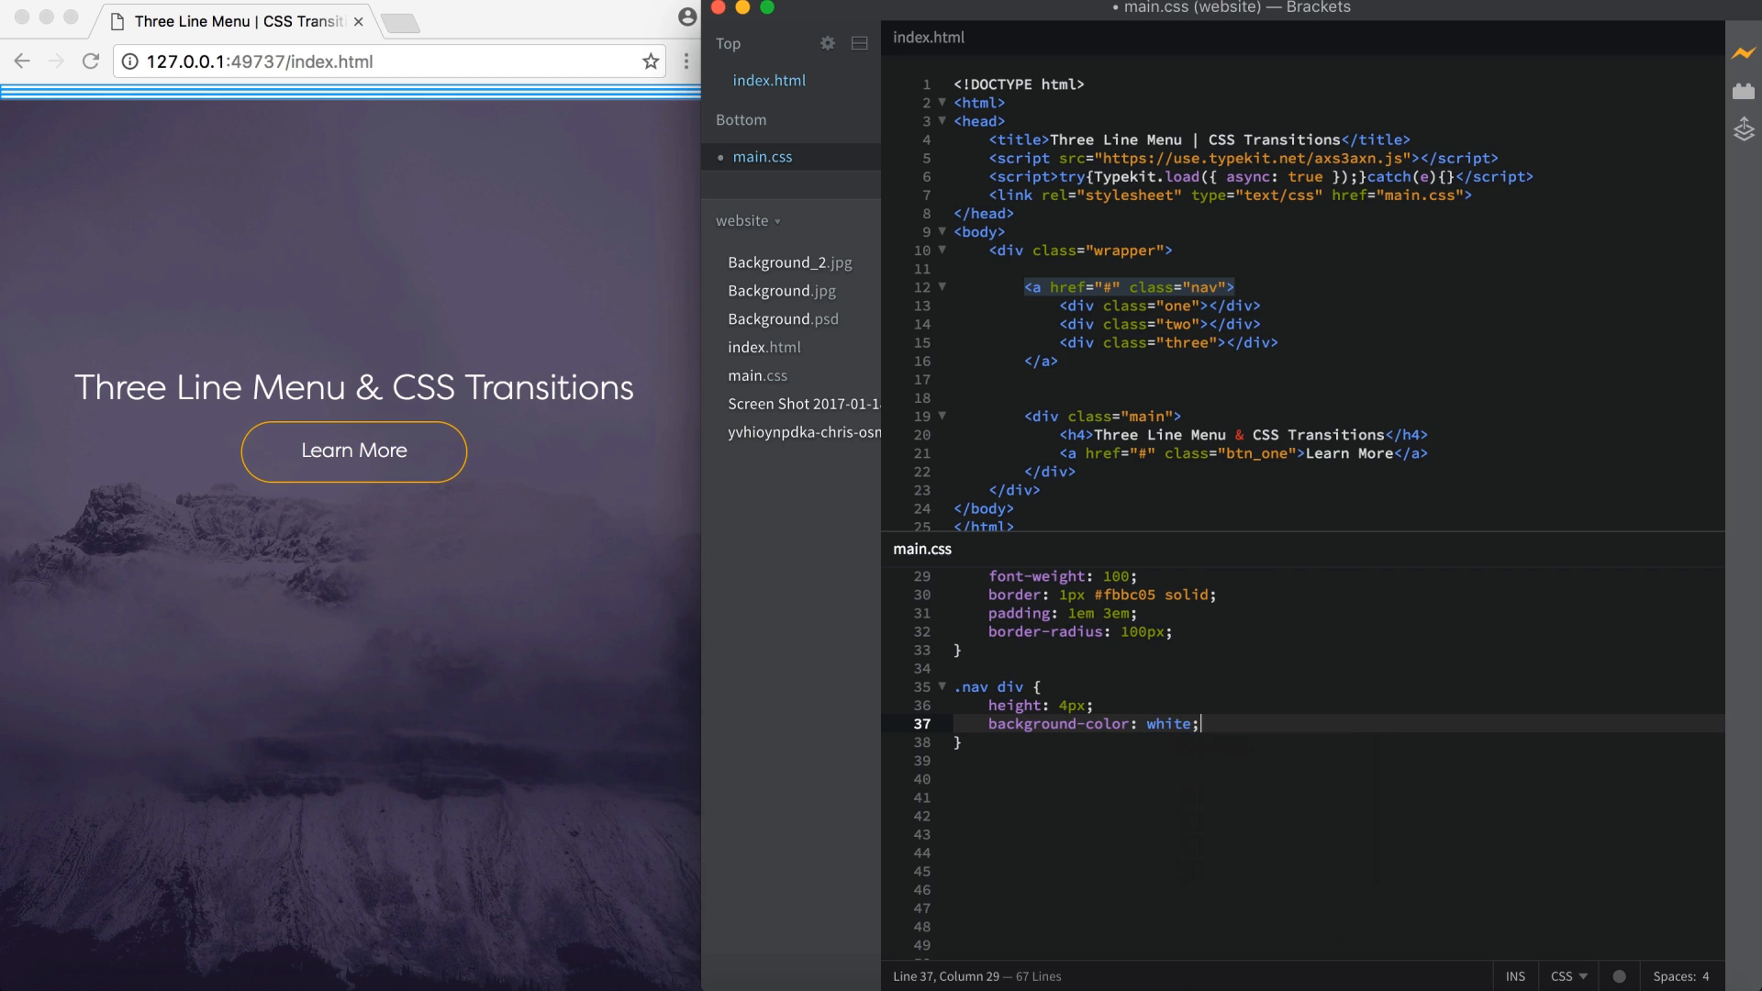
key("Return")
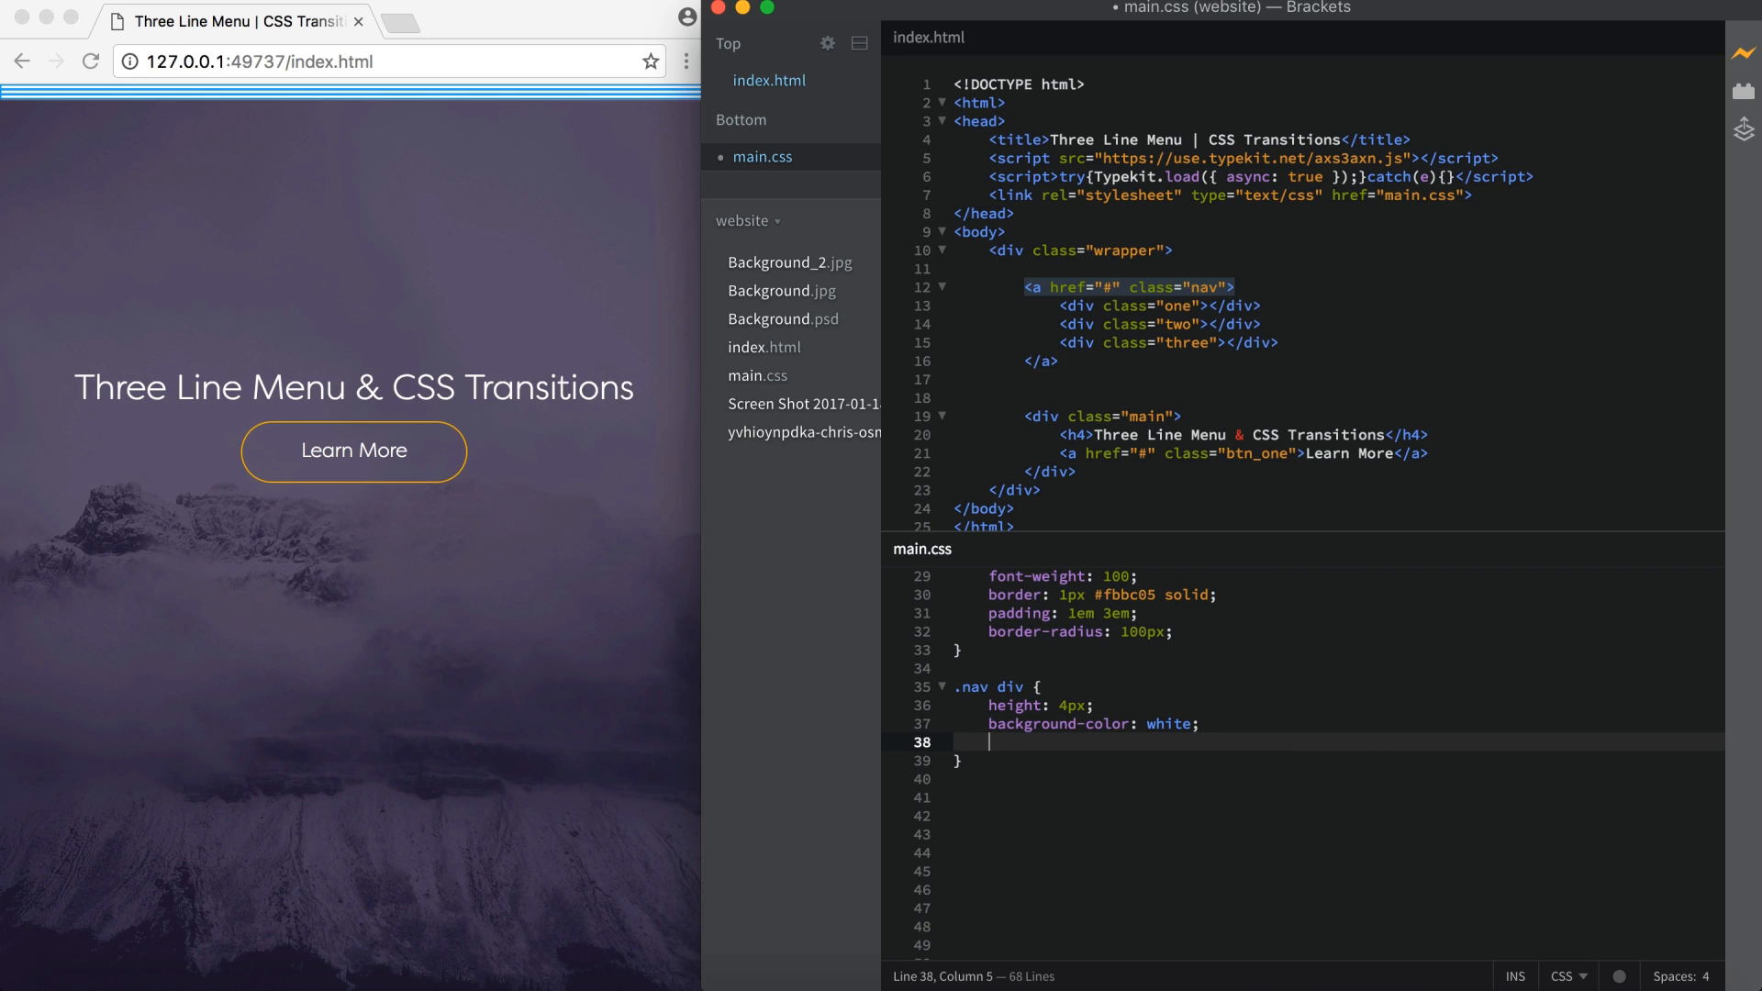
type("mar")
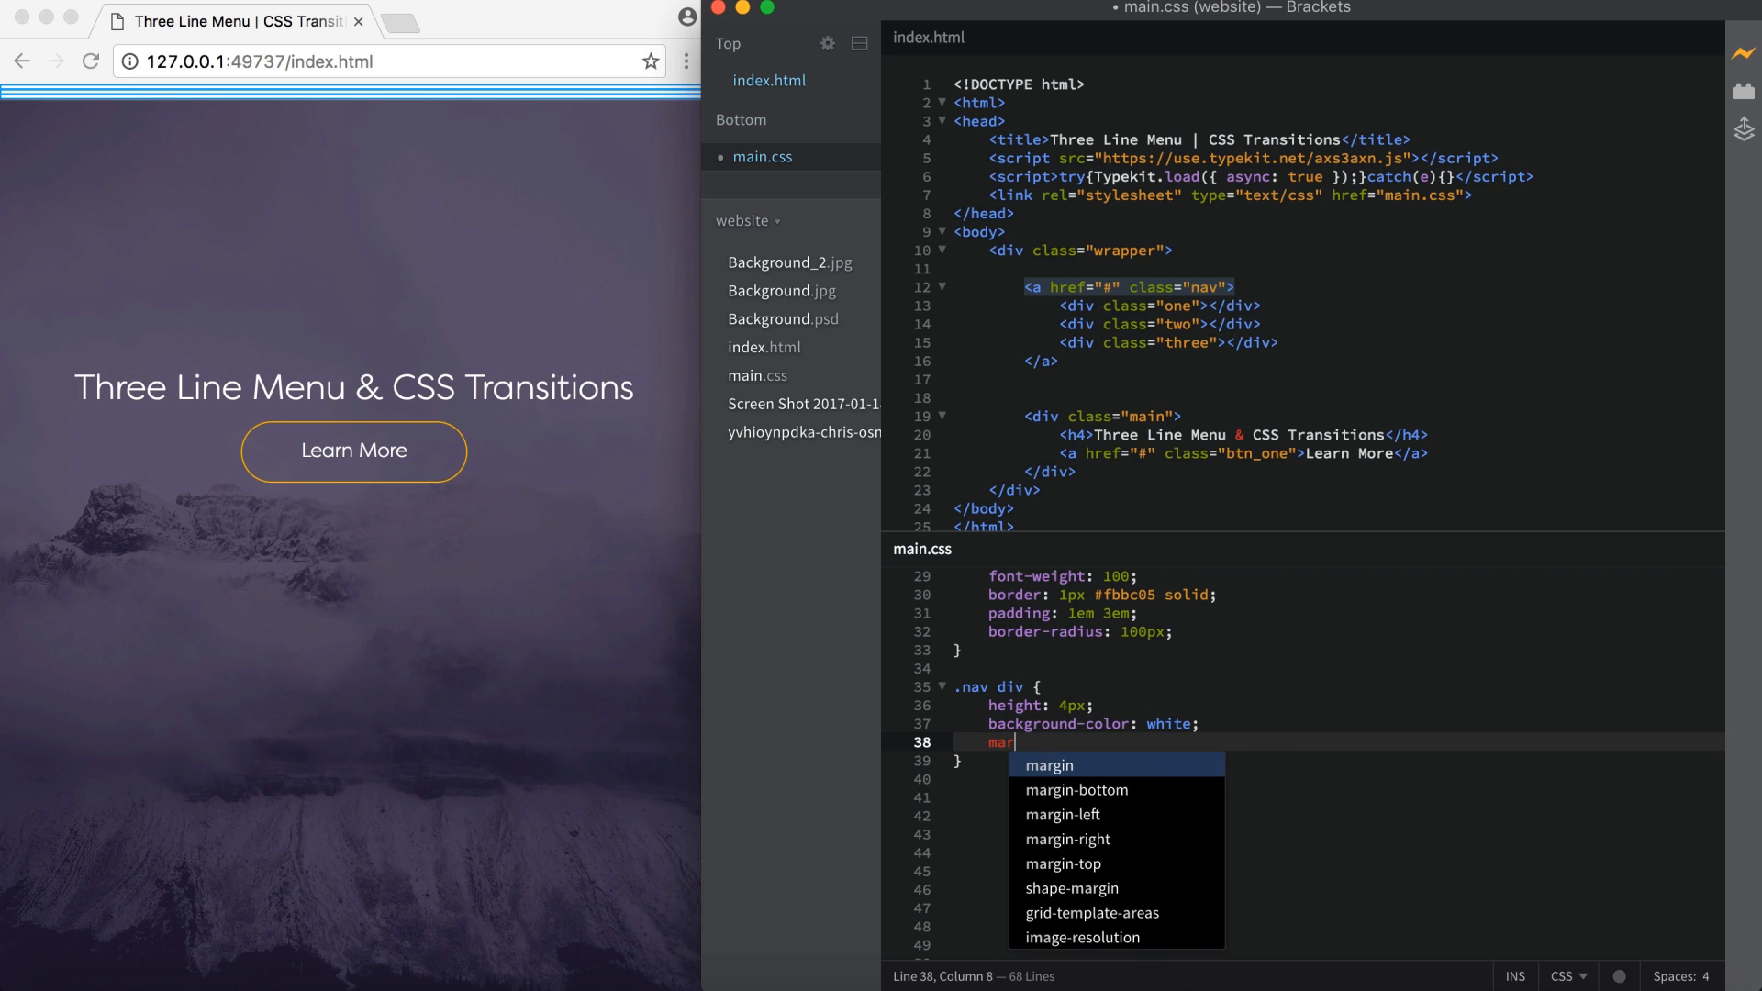
Add margin 5px 0 to the .nav div rule
key("Return")
type("5px")
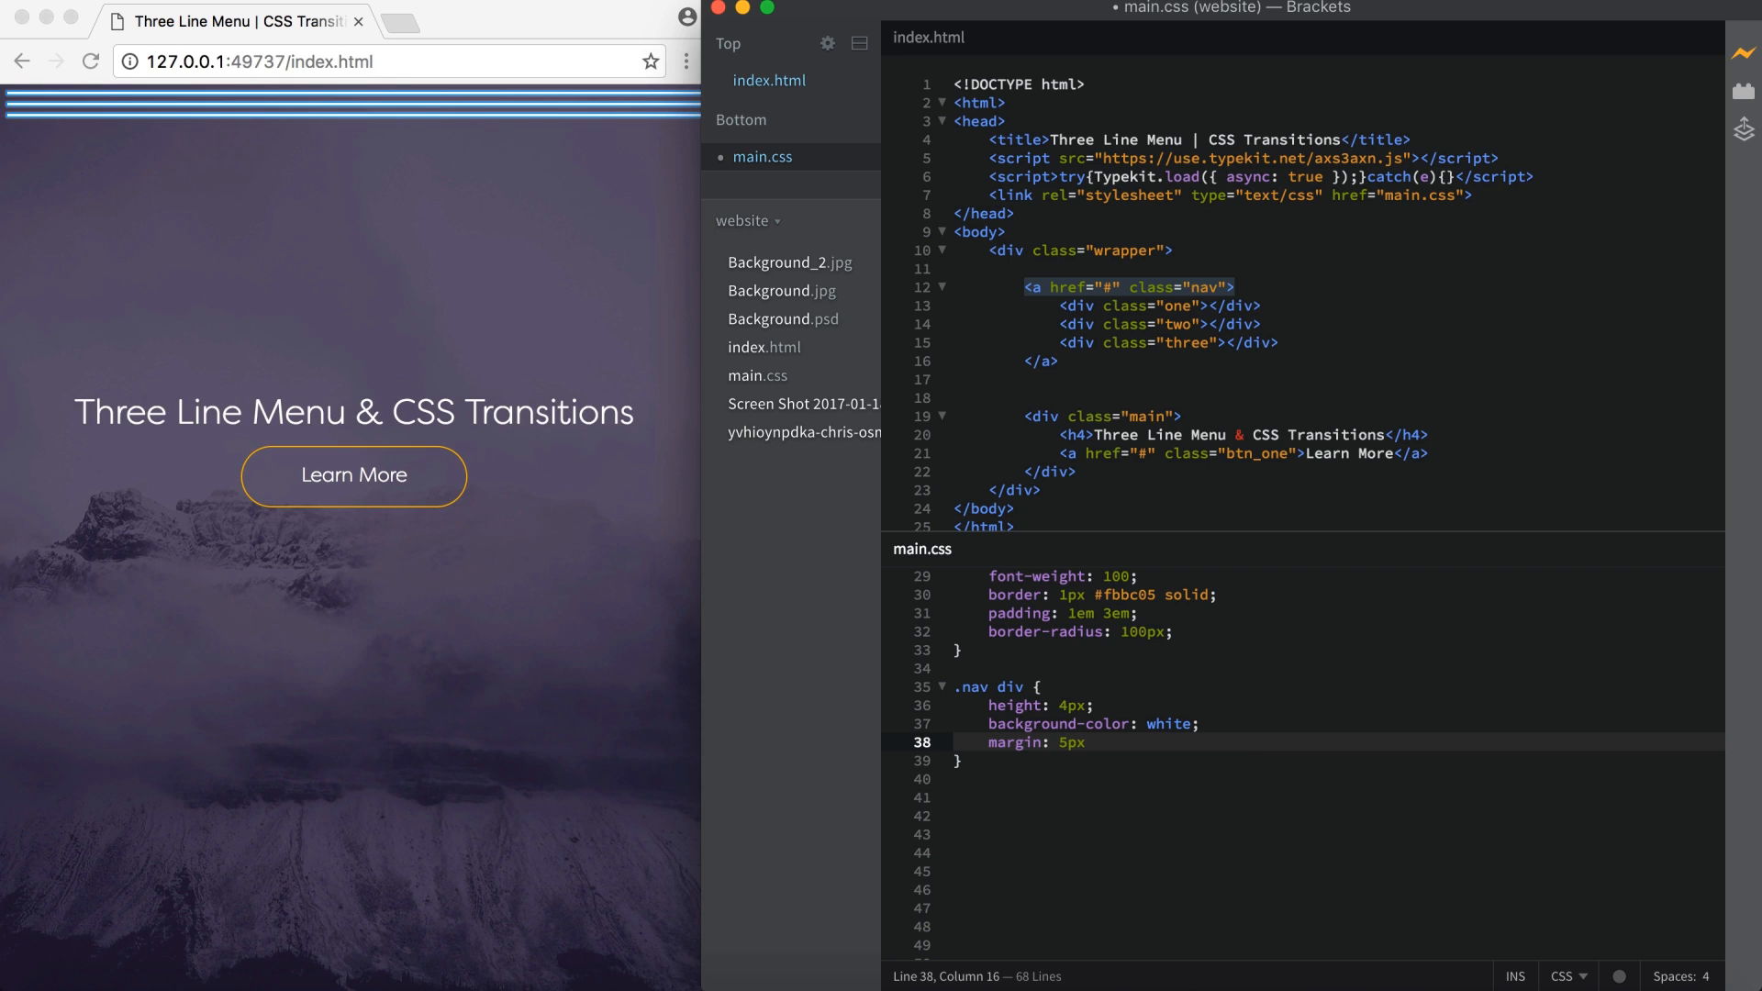
type(" 0;")
key("End")
key("Return")
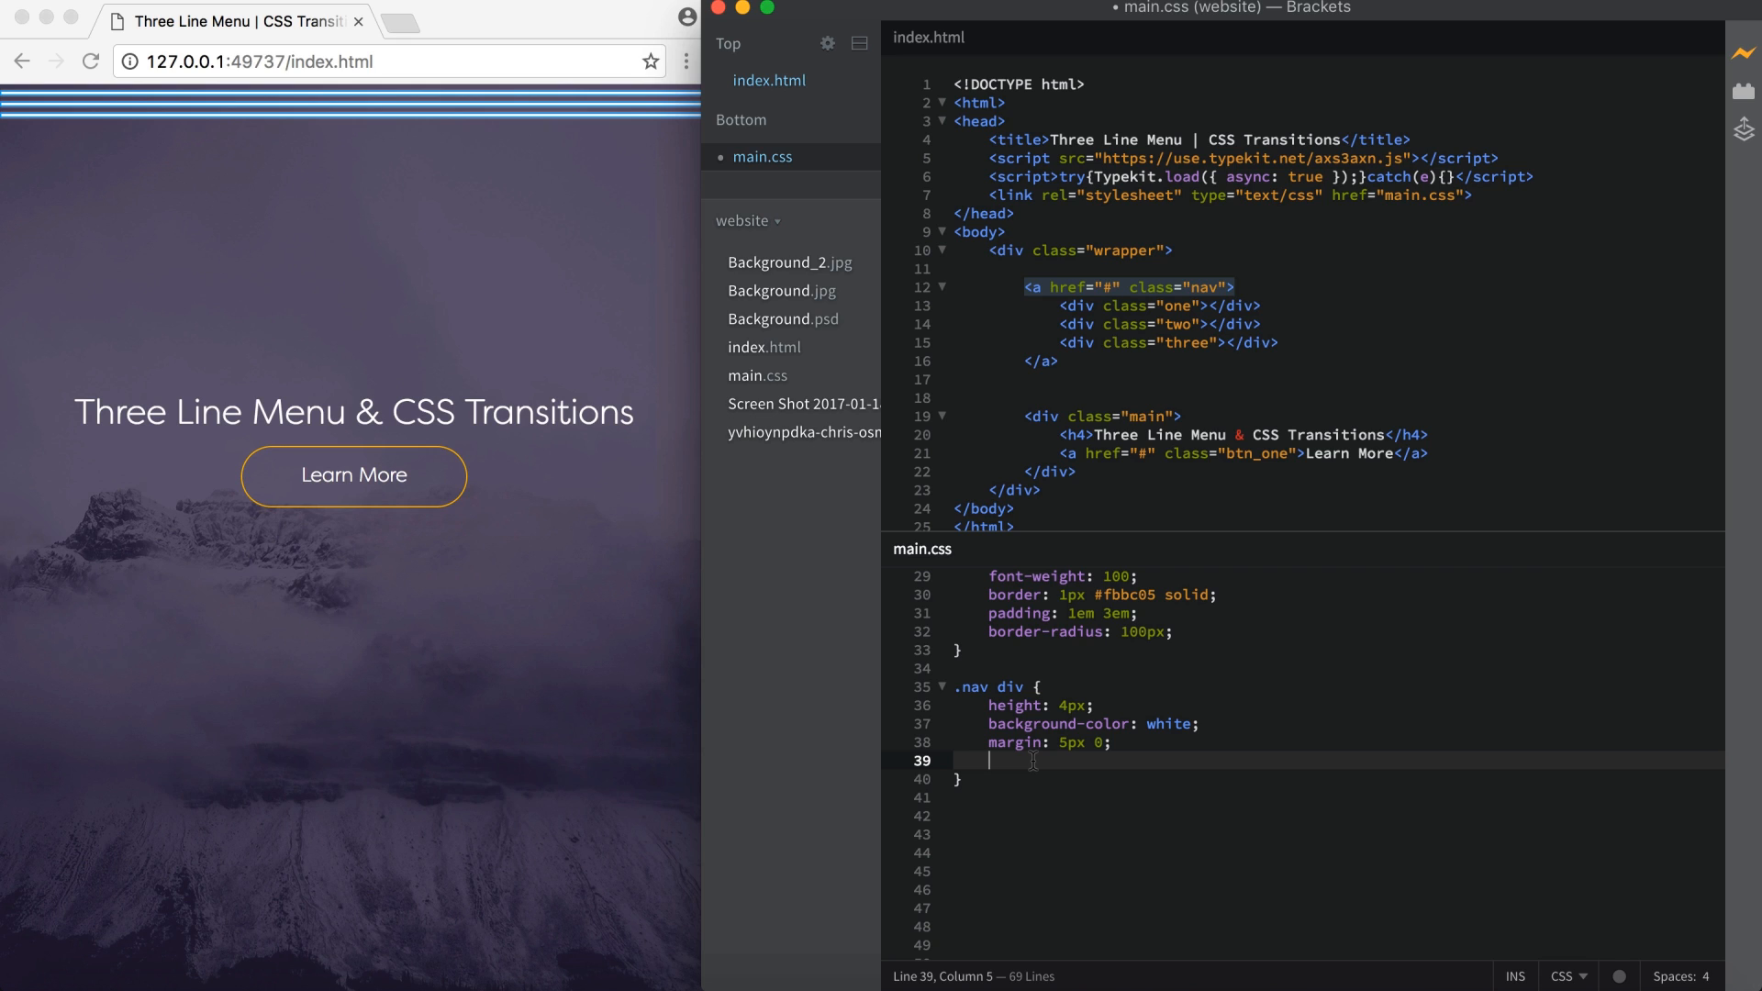
type("bor")
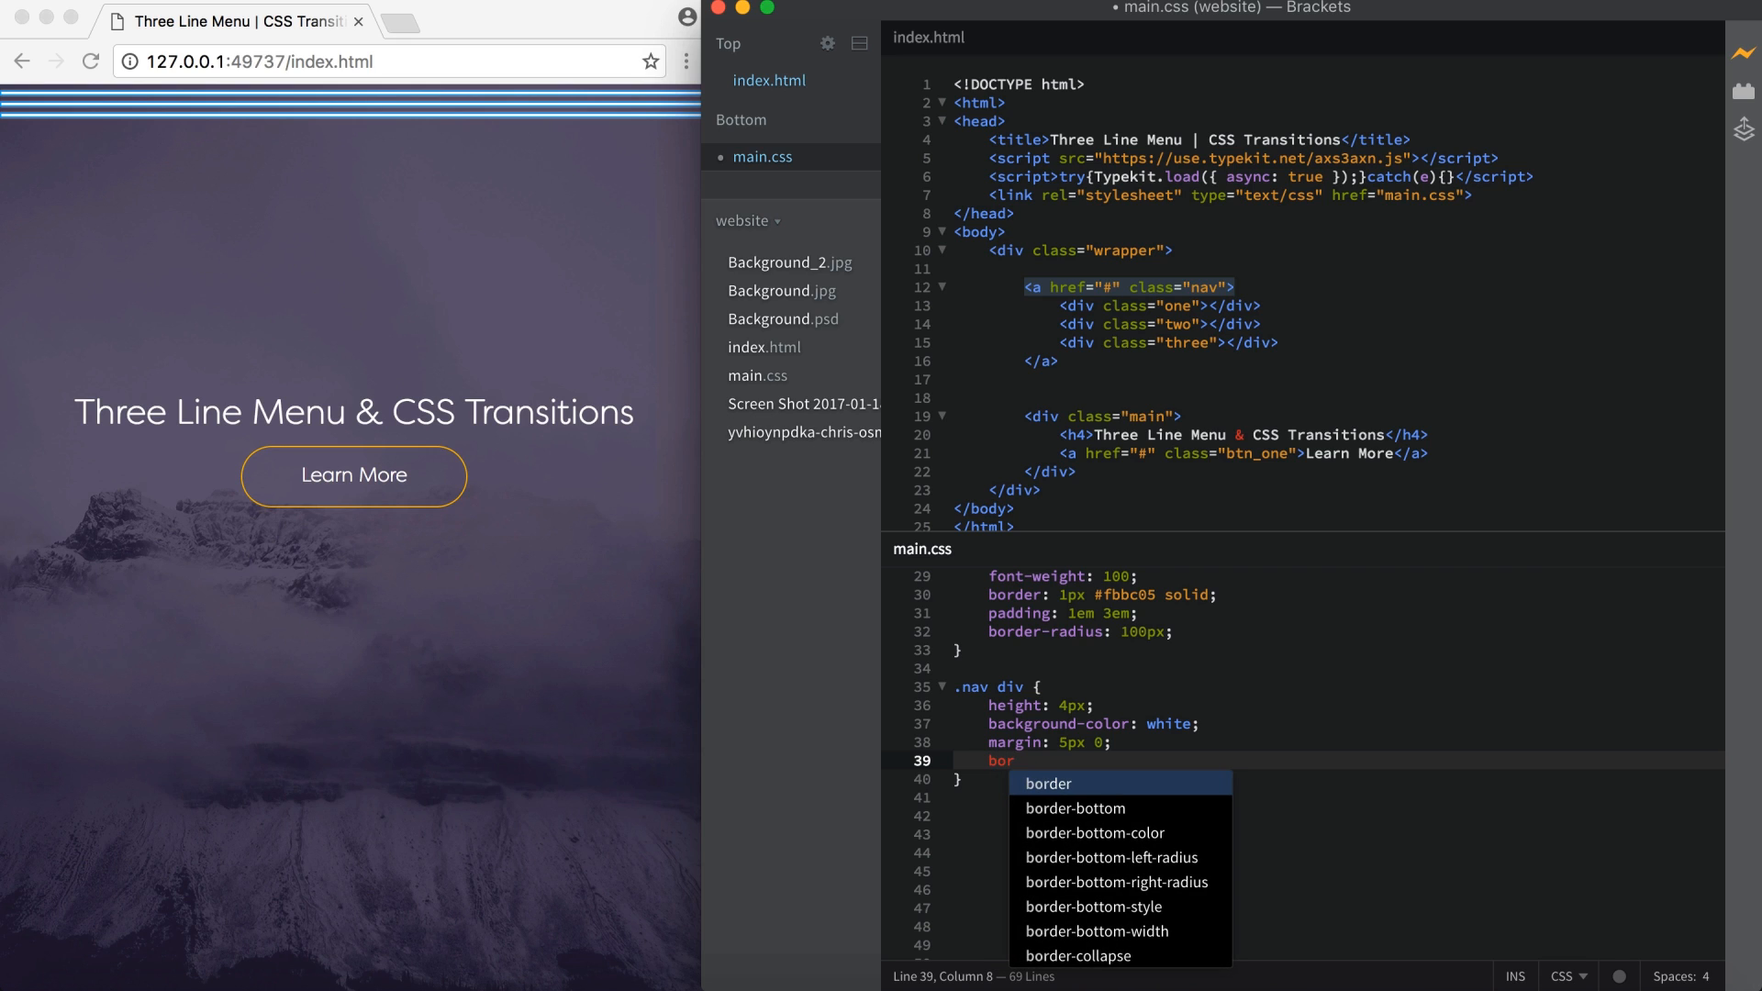
Add border-radius 25px to round the bars' ends
key("Return")
key("BackSpace")
key("BackSpace")
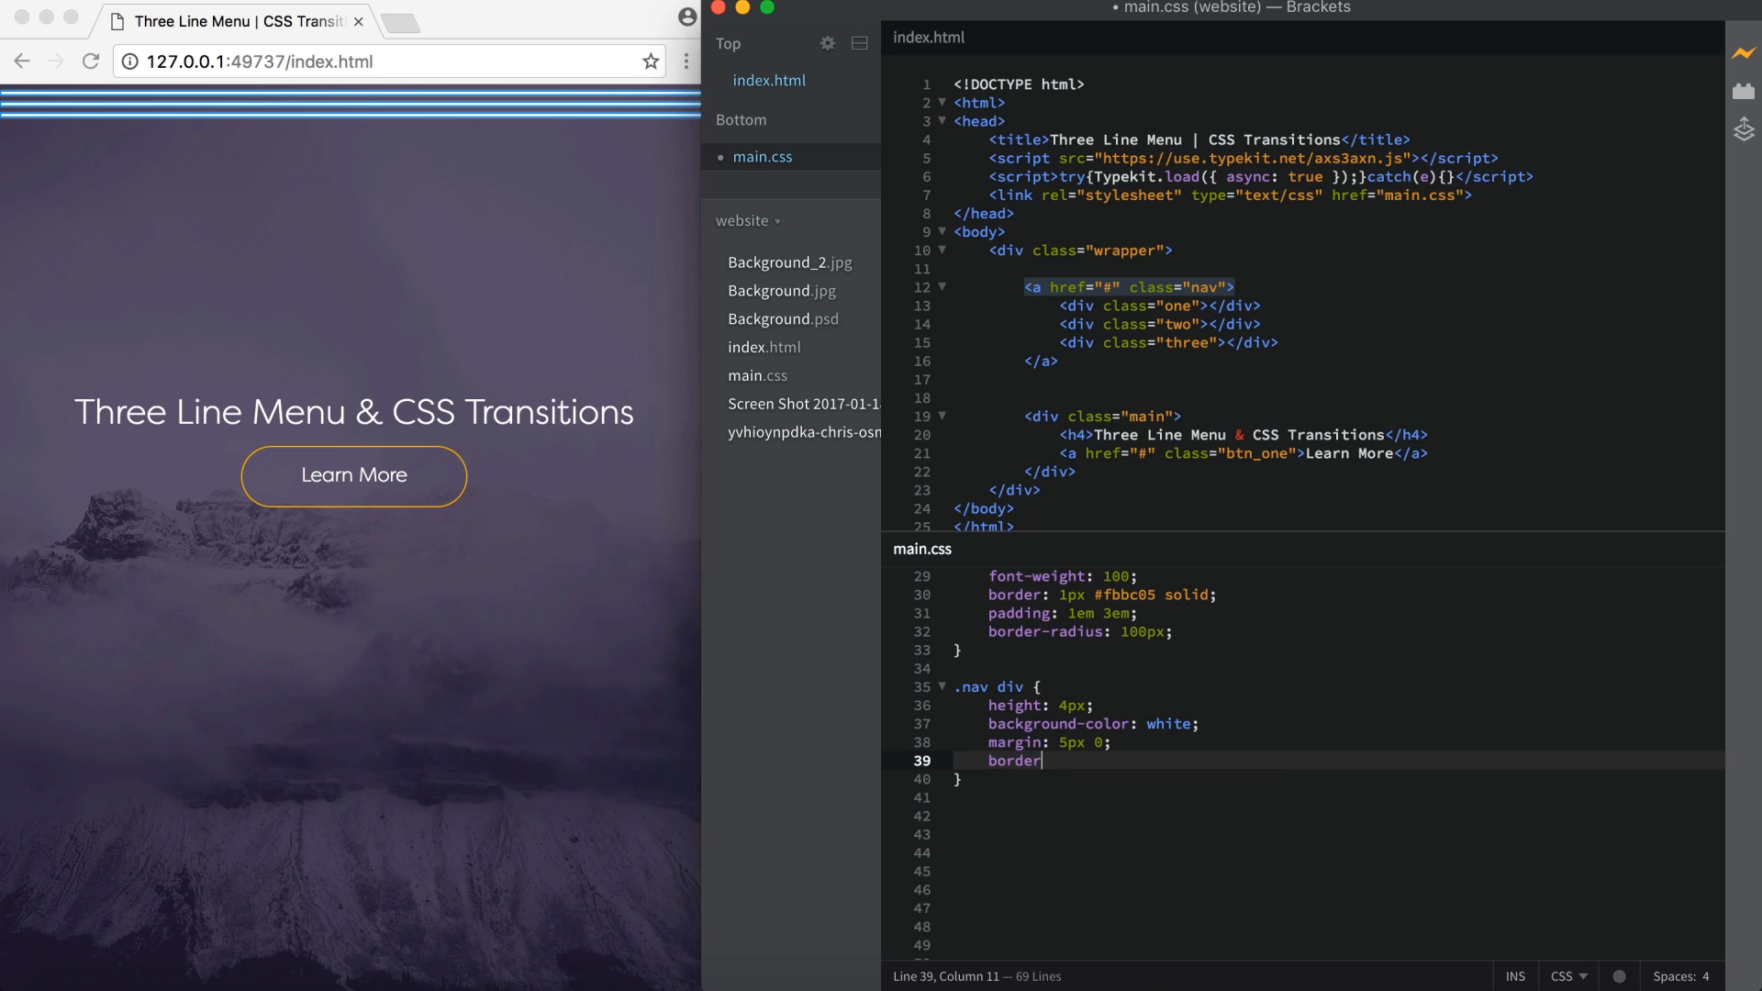
type("-r")
key("Return")
type("25px;")
key("Return")
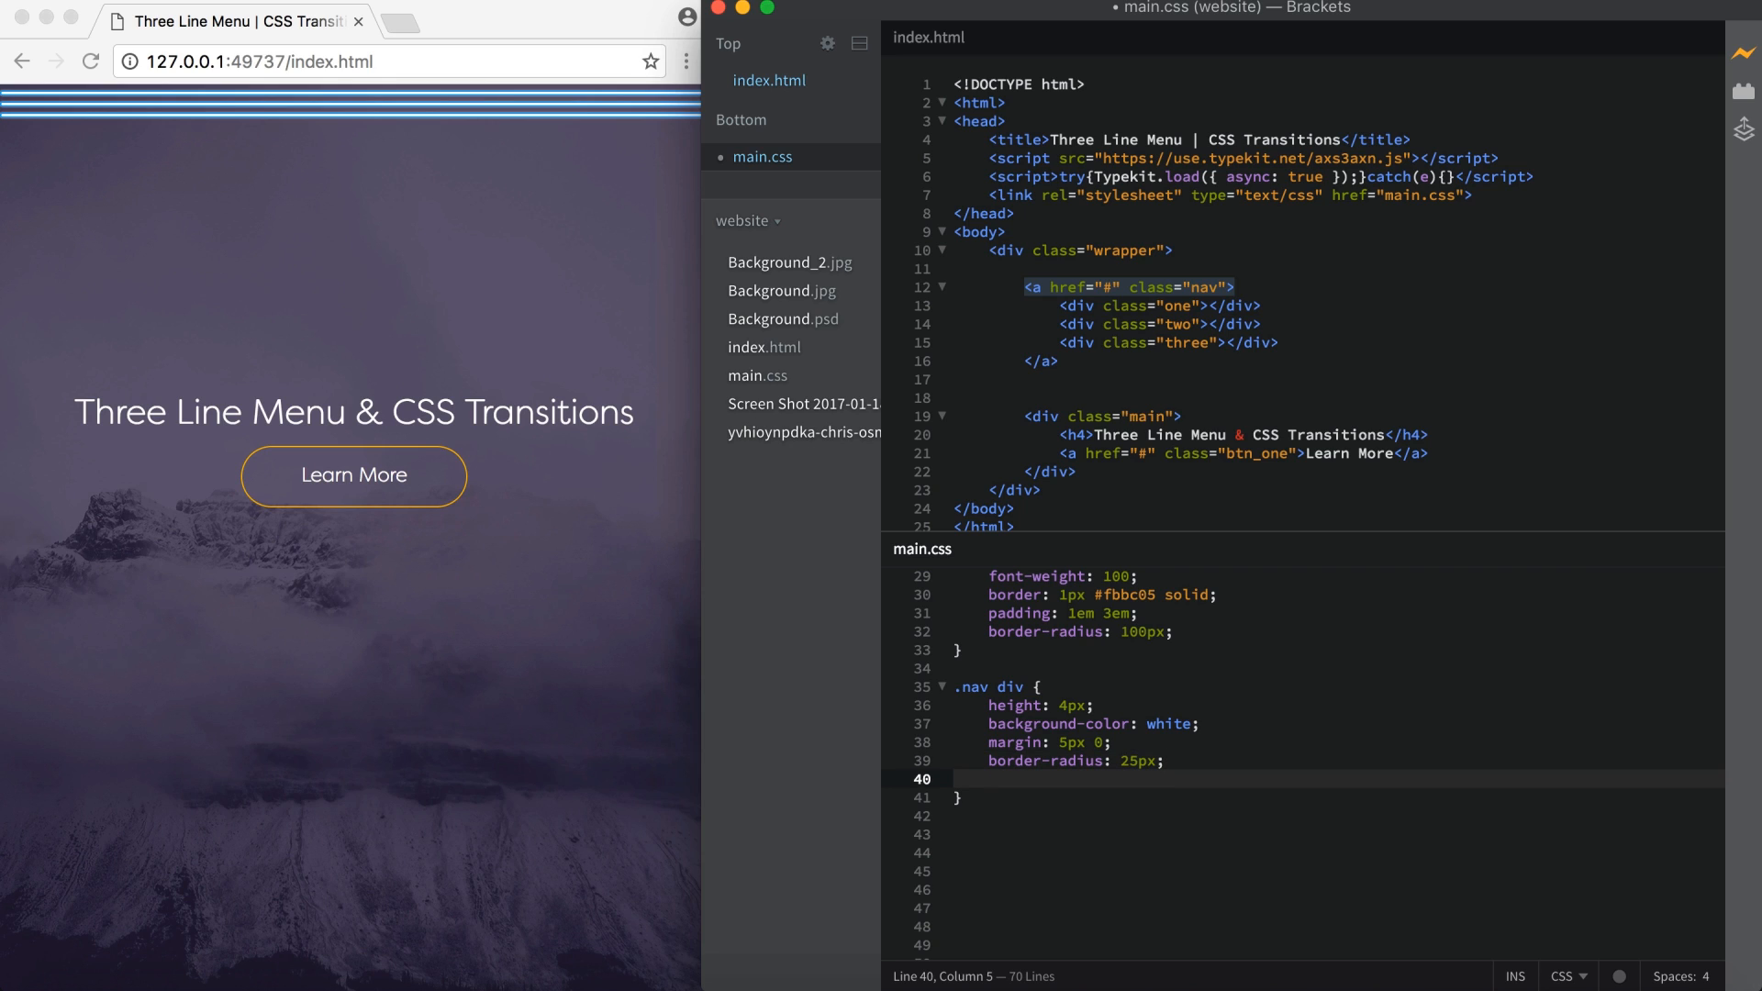
Start a .nav rule with width 30px and display block
key("Down")
key("Down")
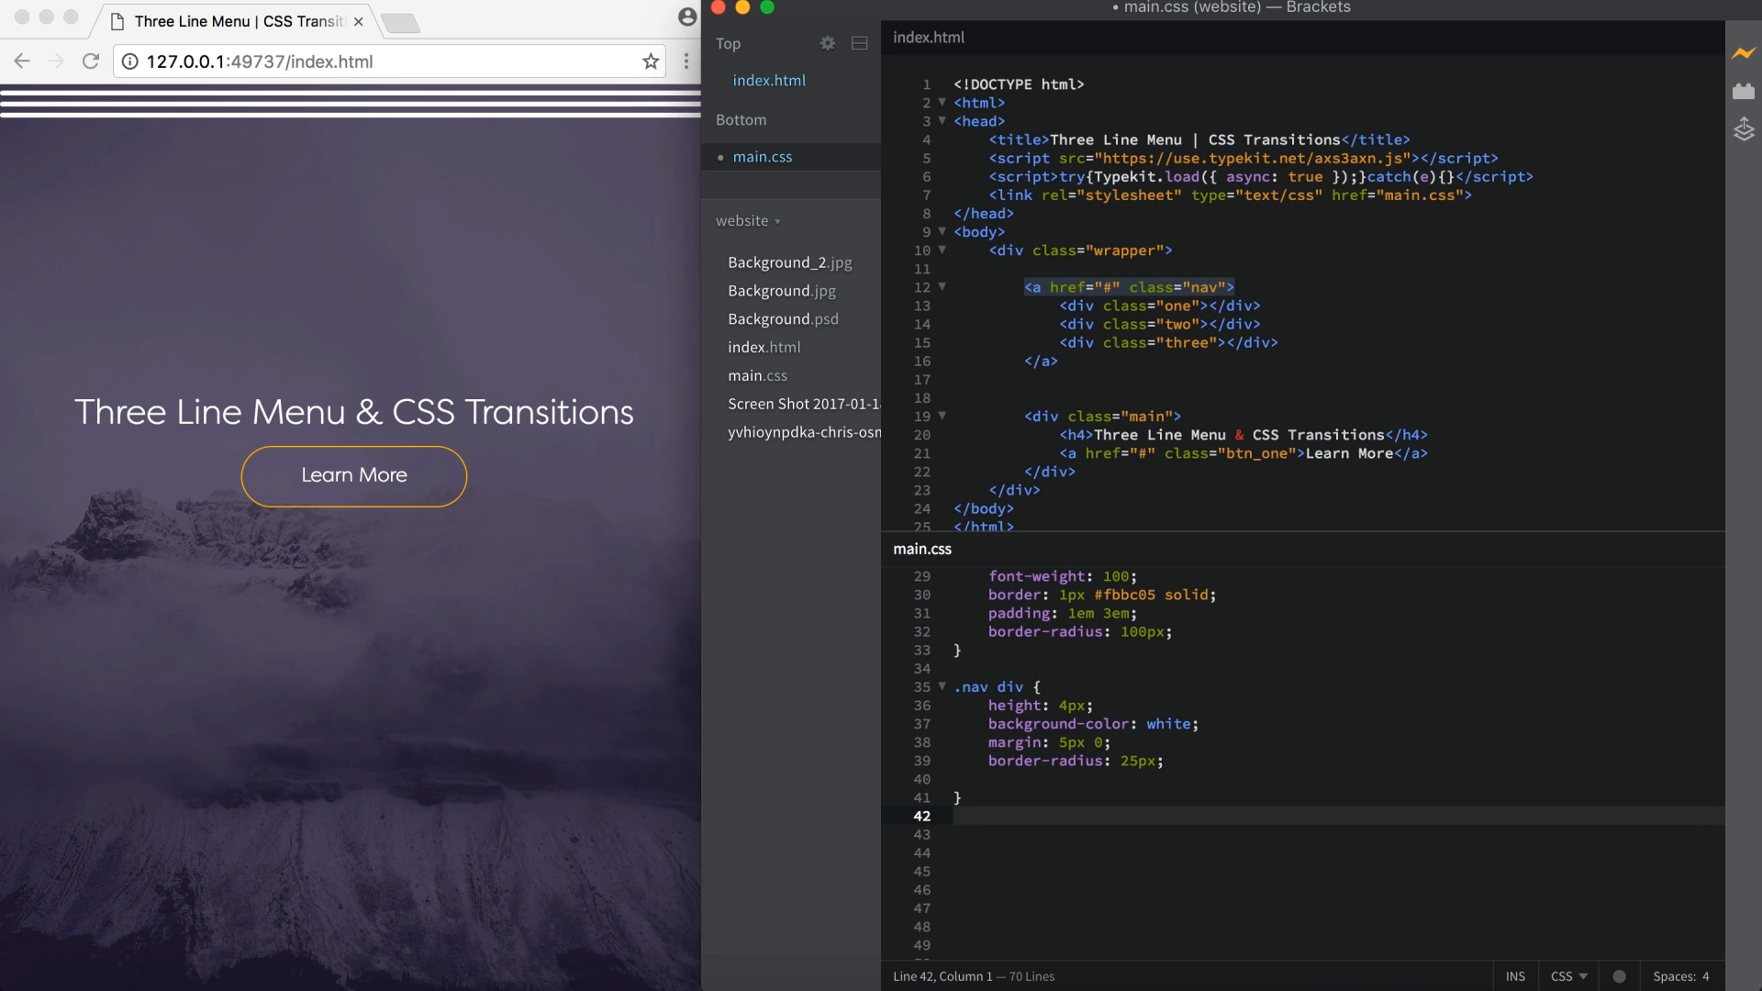
type(".nav {")
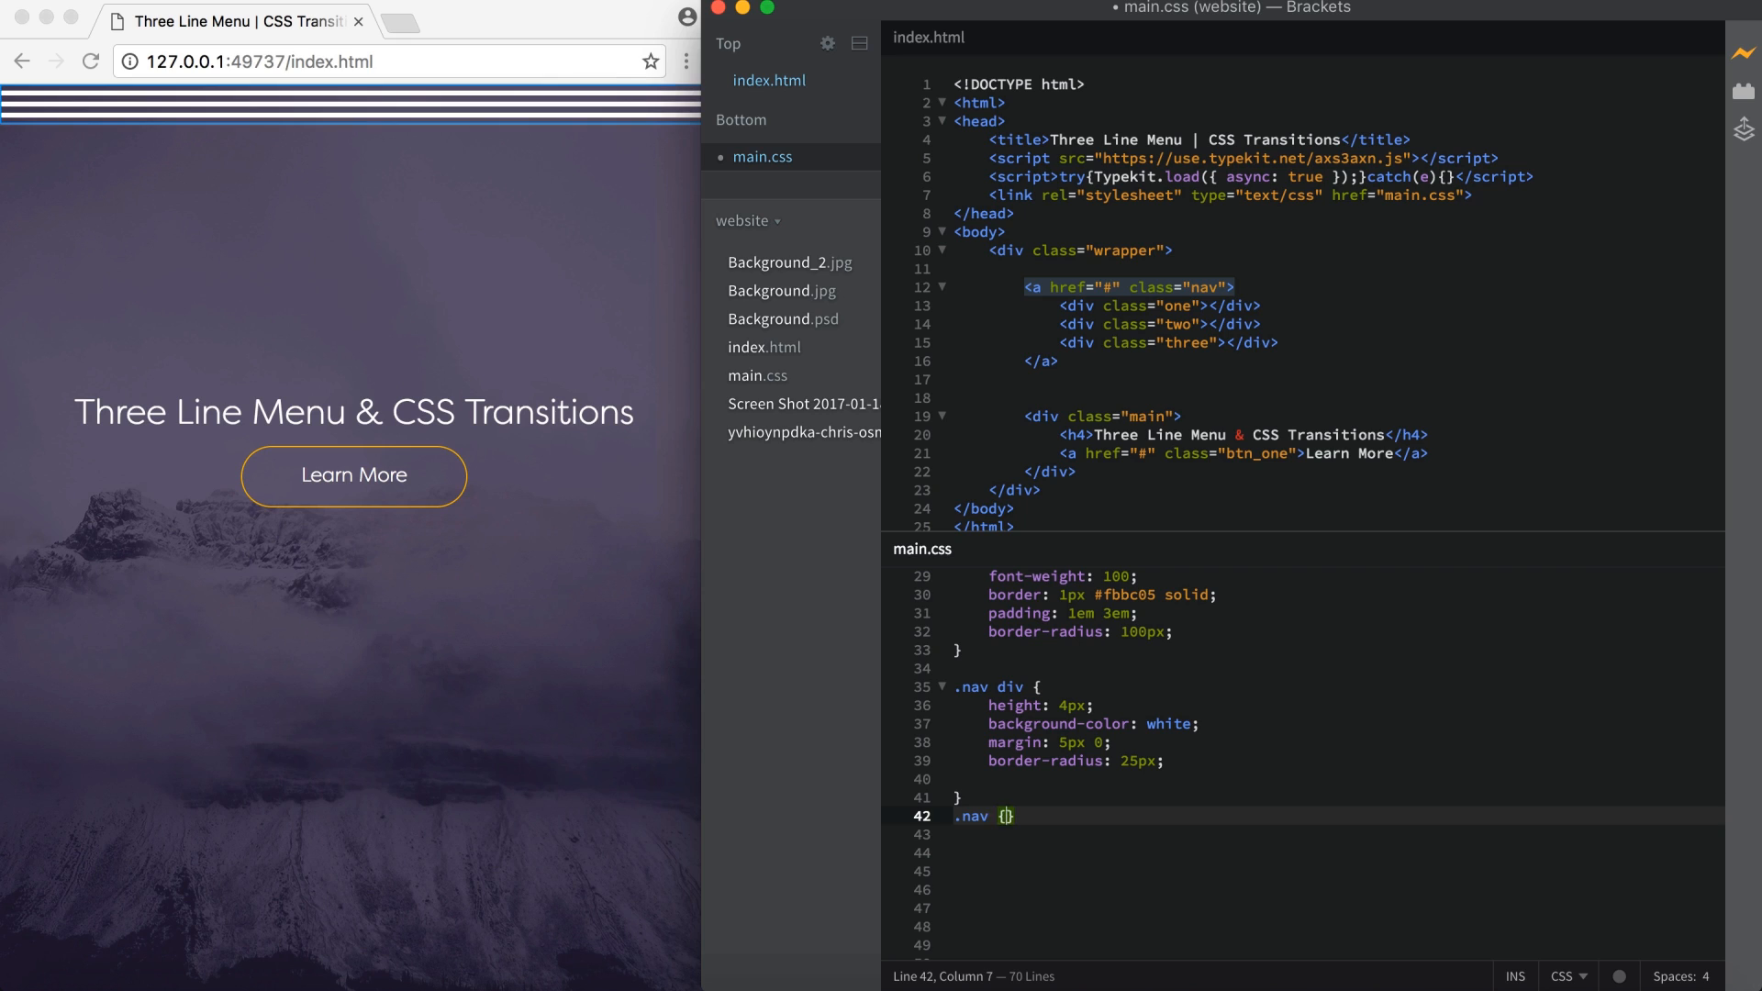
key("Return")
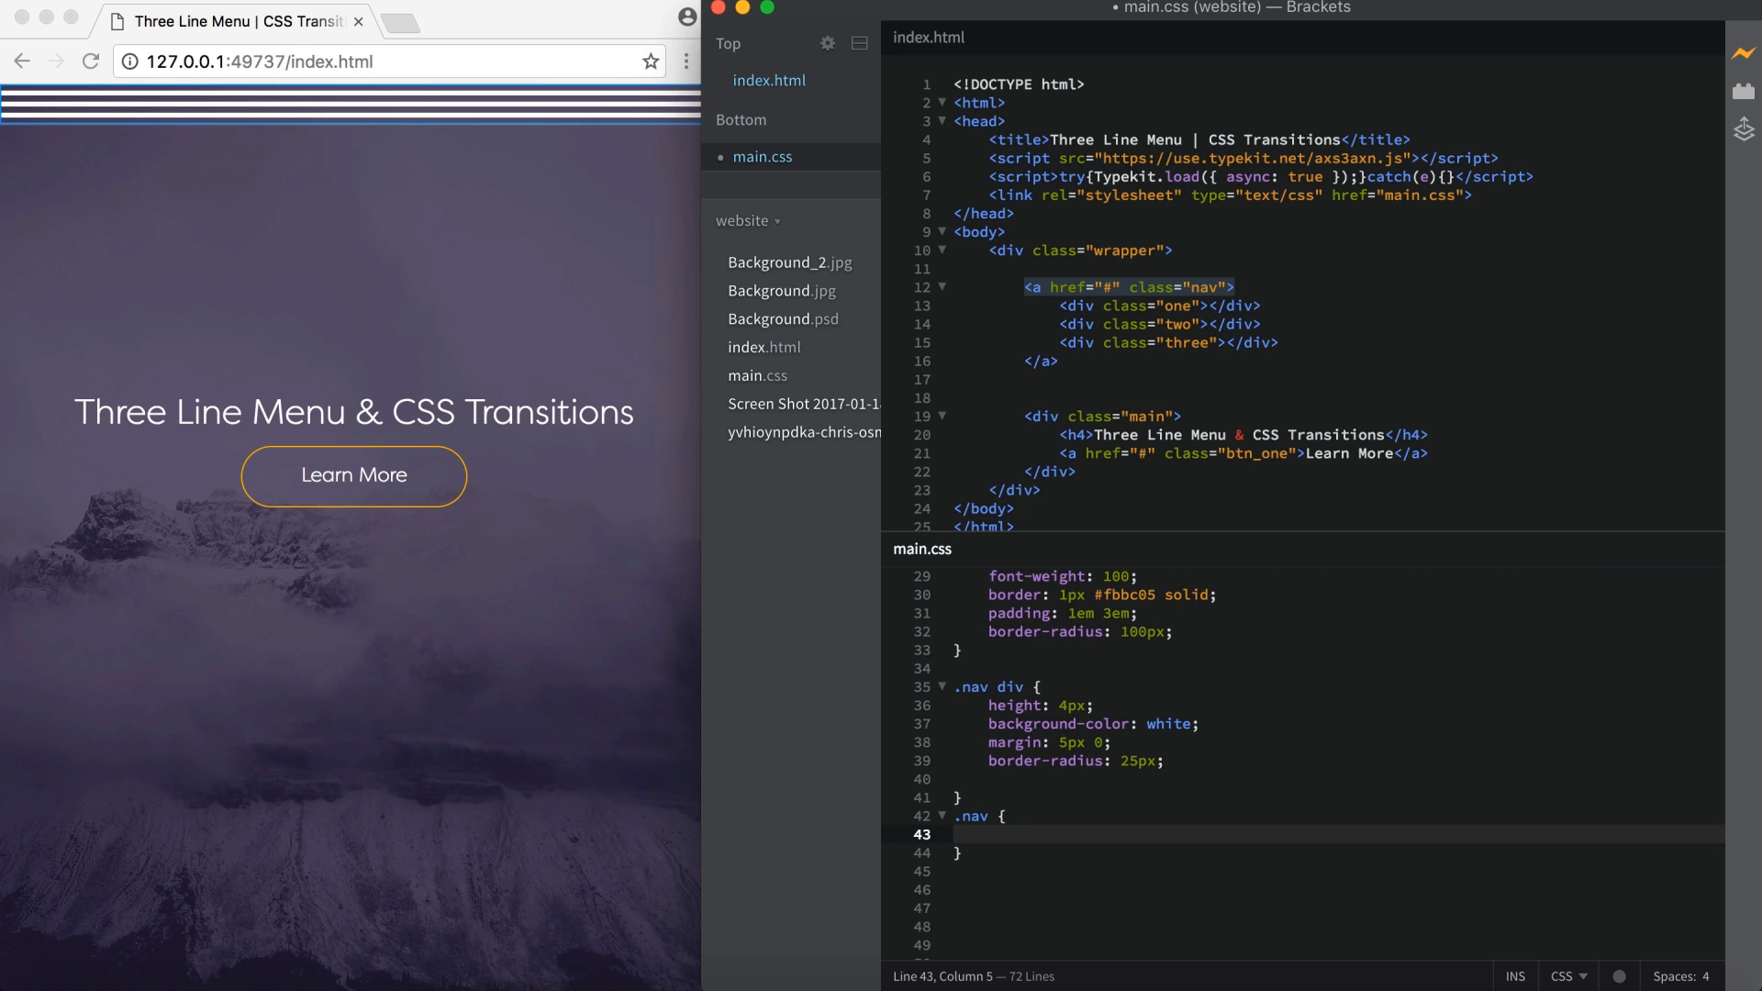
type("w")
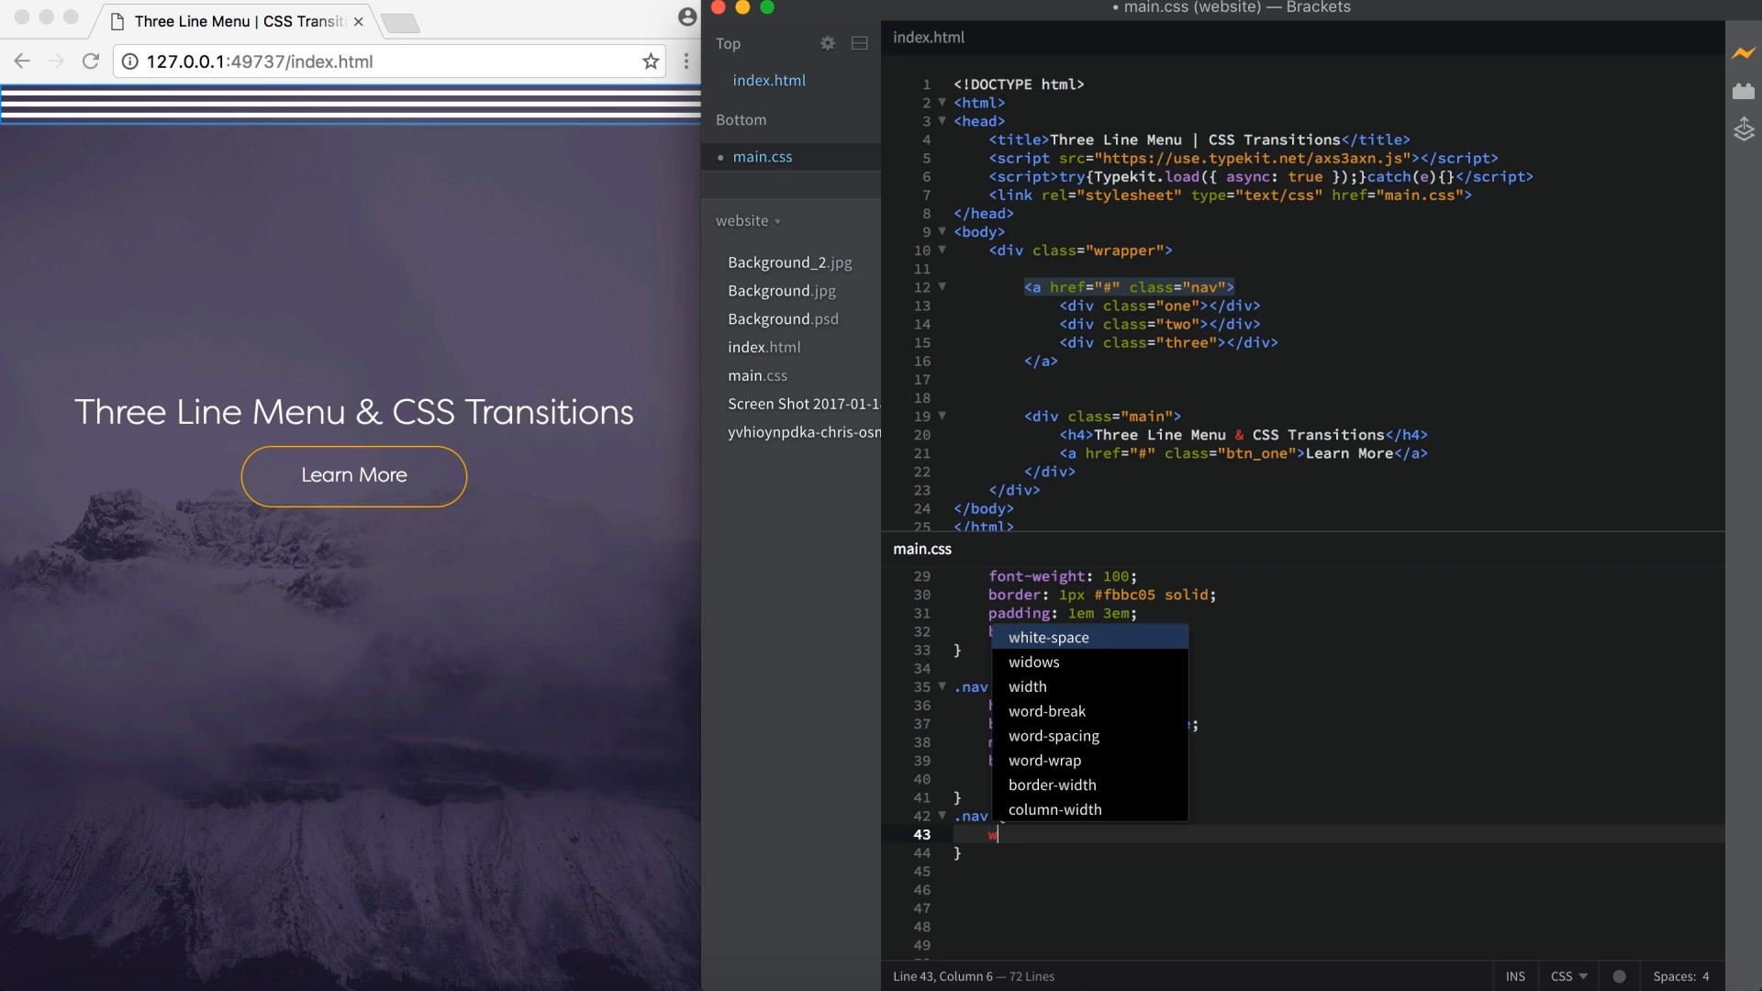
type("idth: 30")
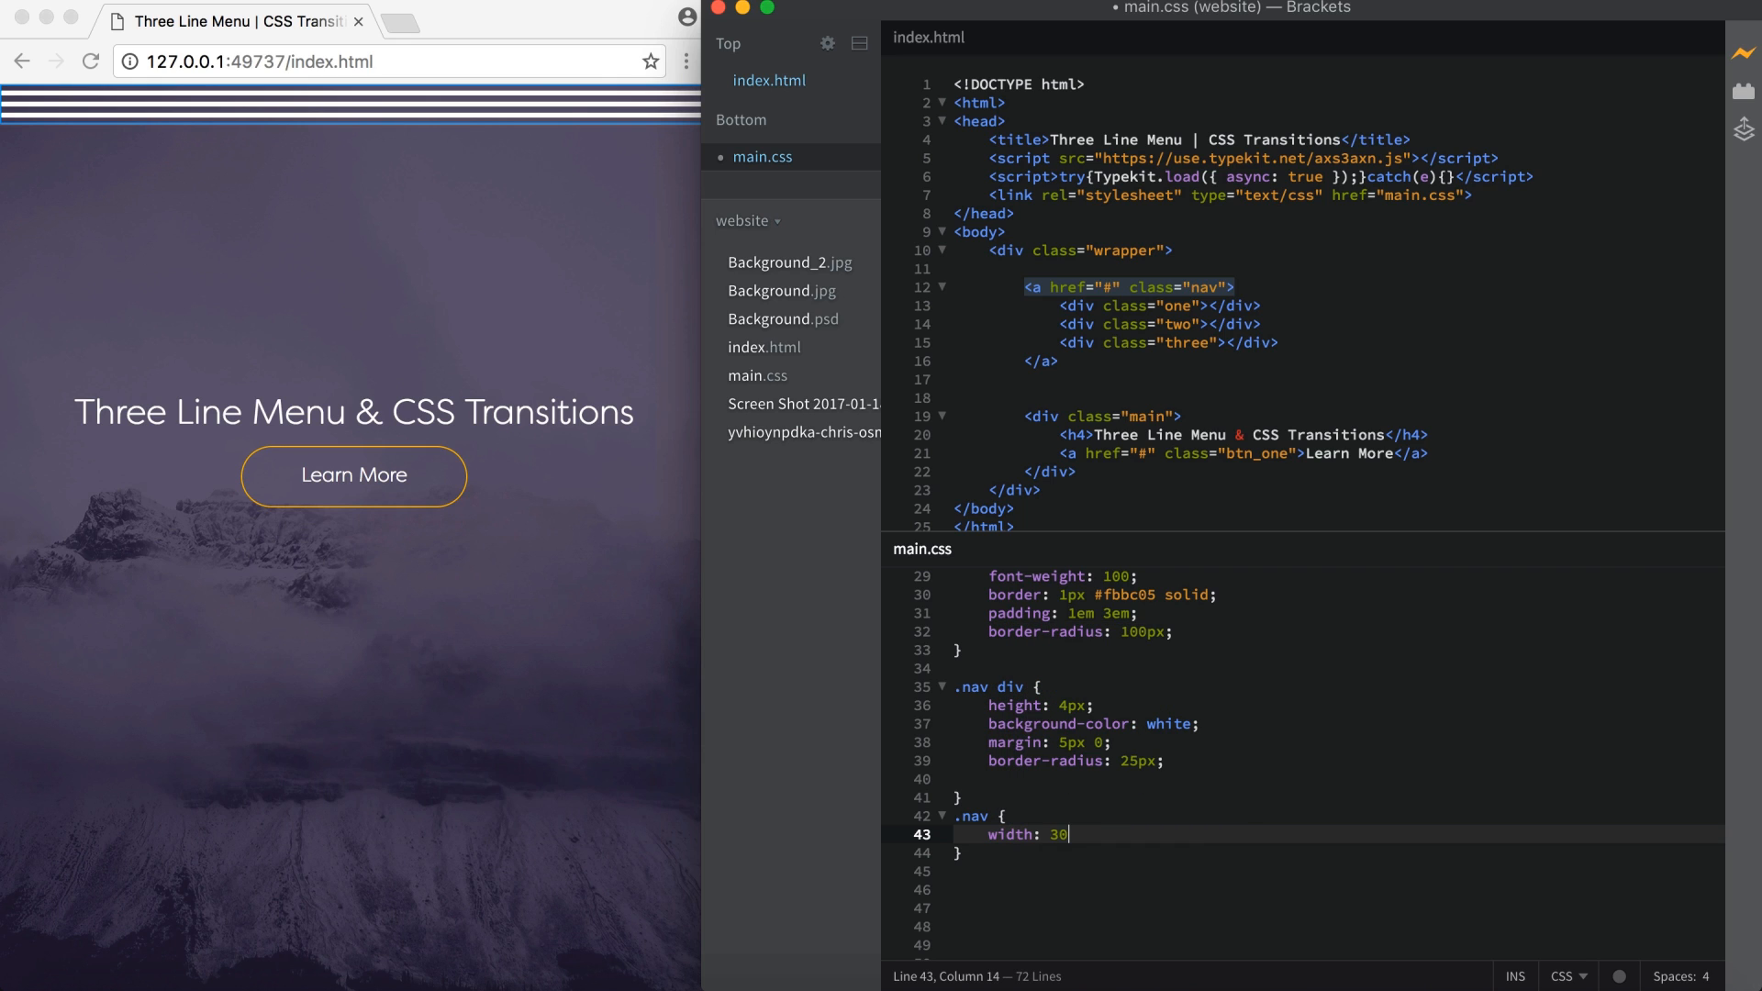
type("px;")
key("Return")
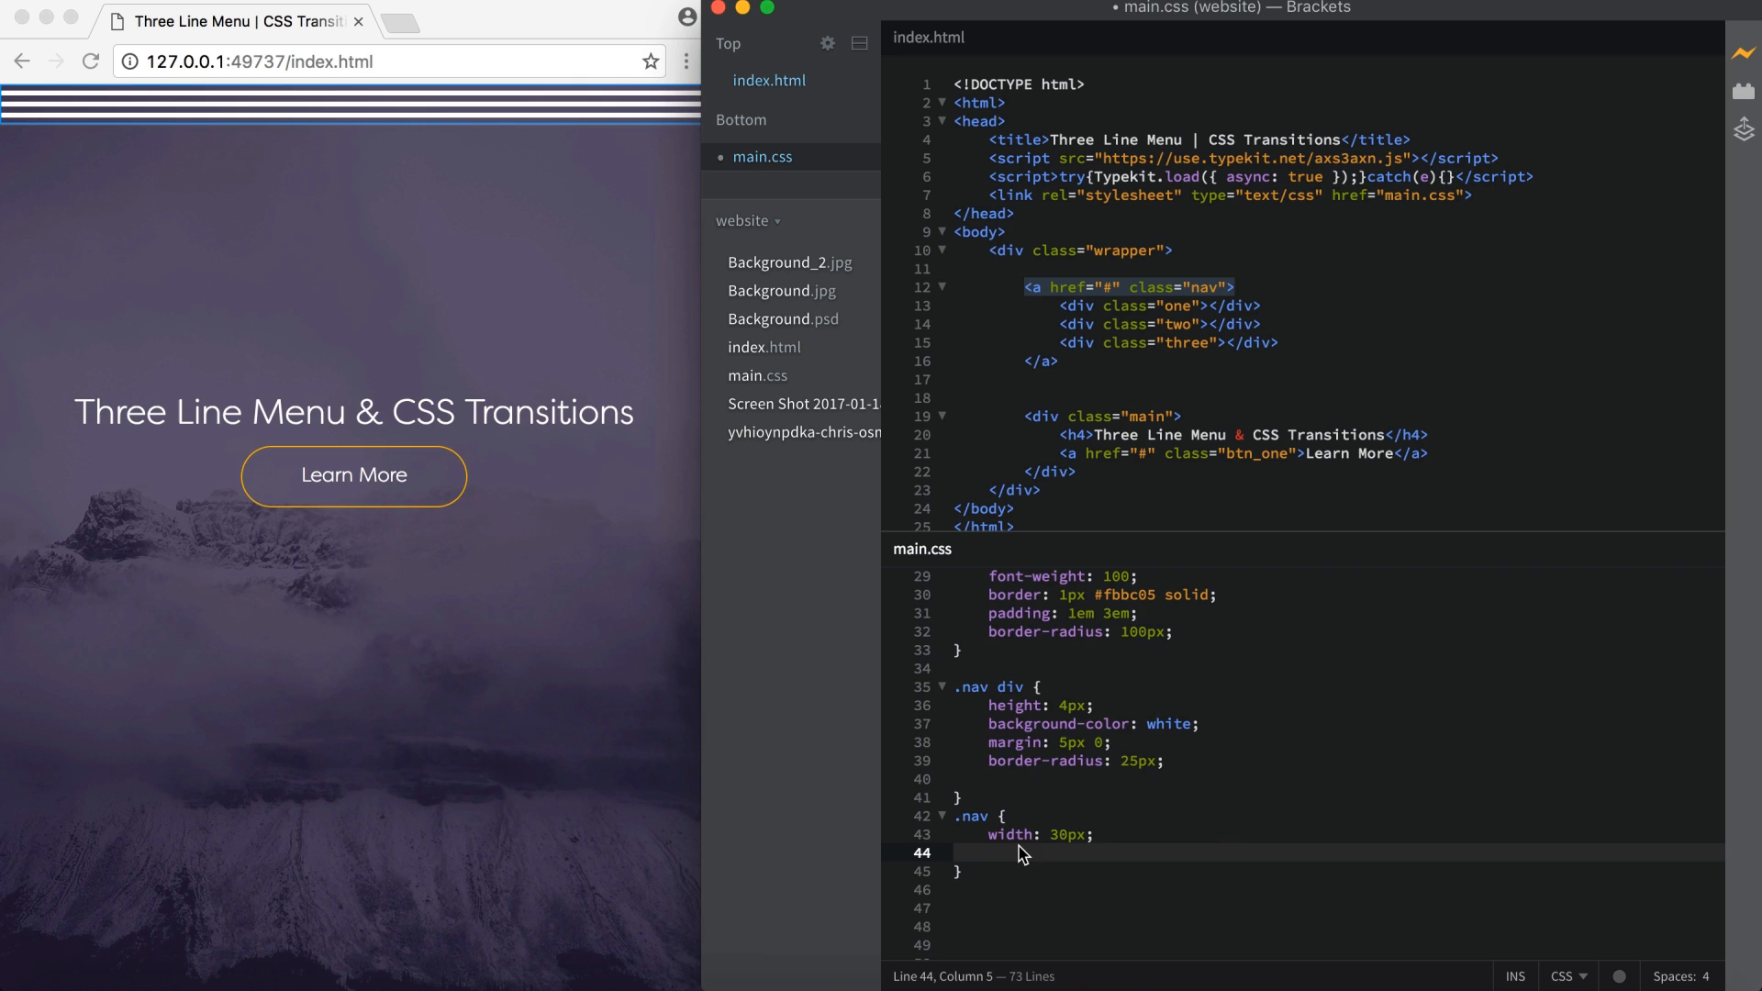
type("display: block")
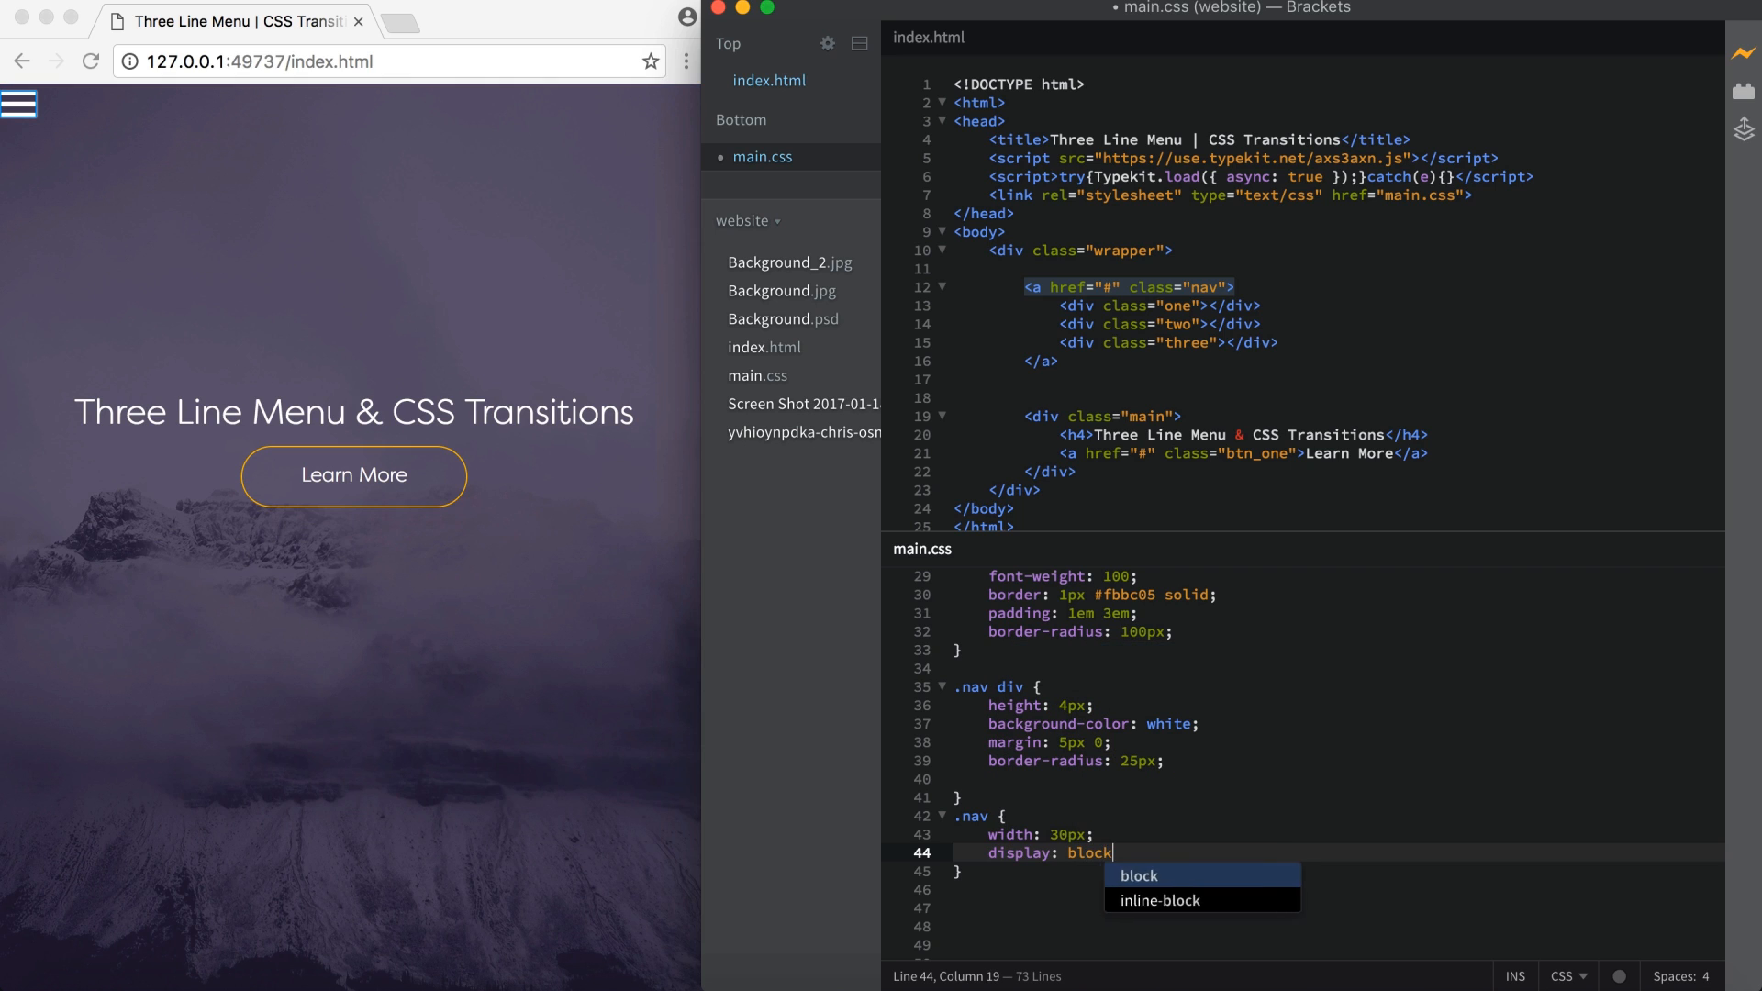
type(";")
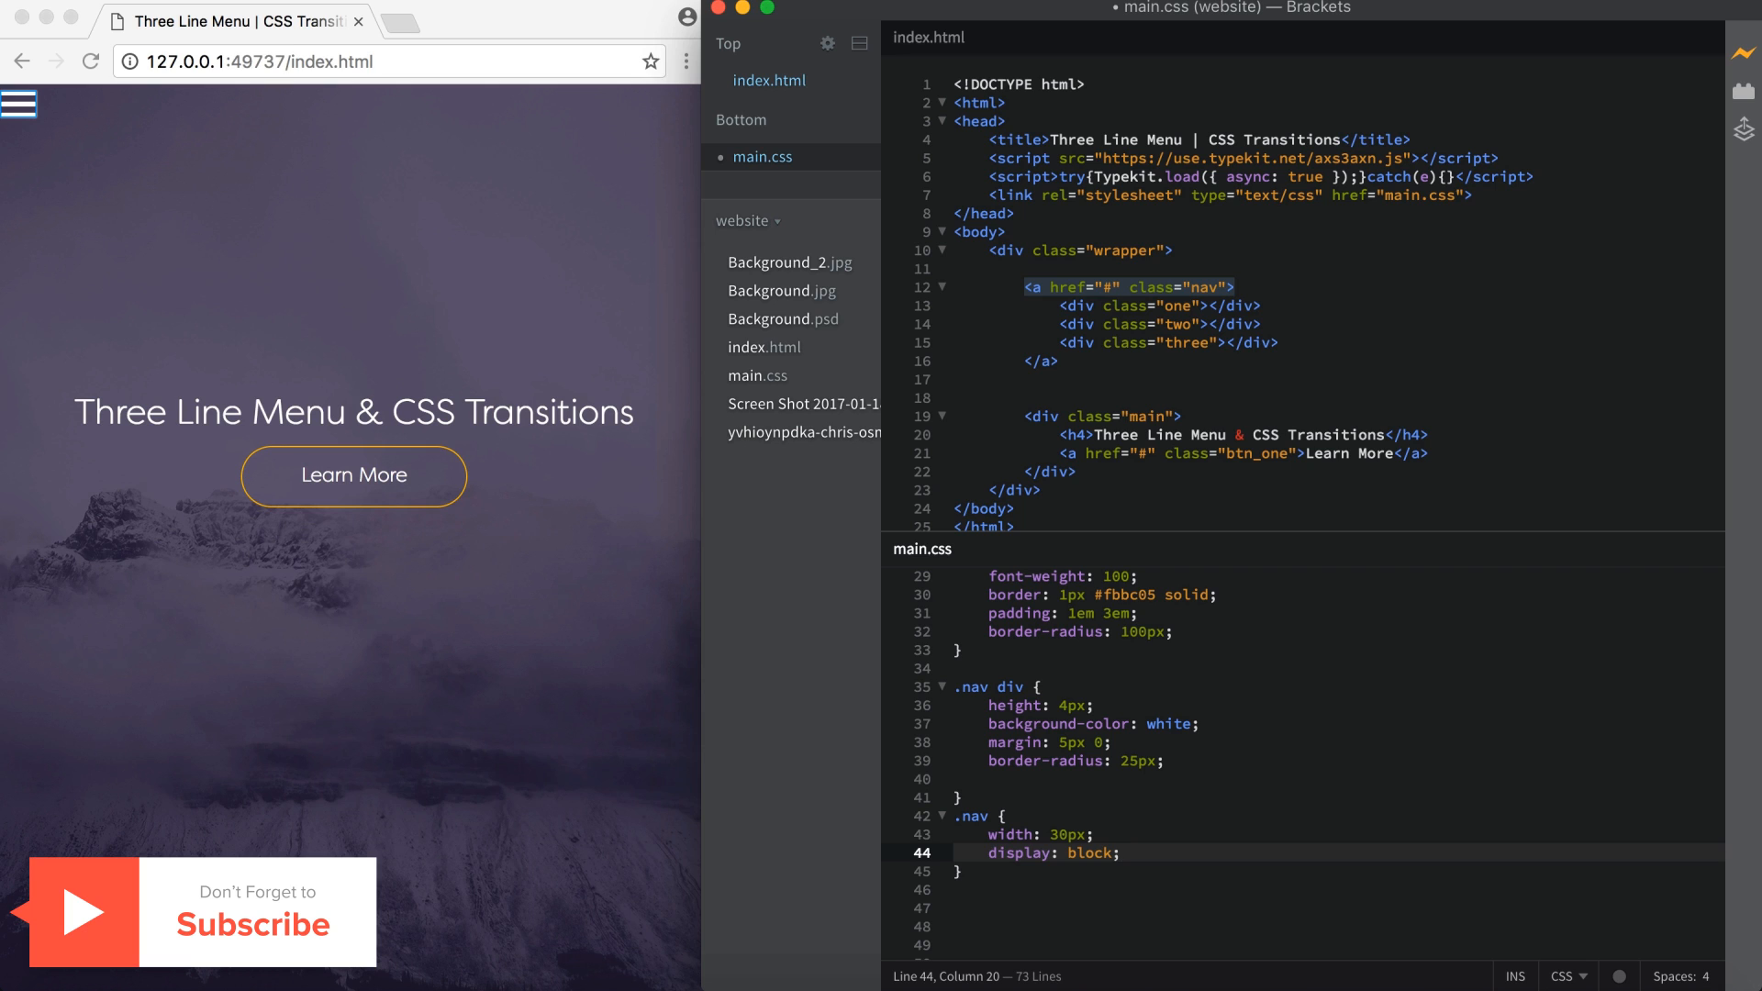
key("Return")
type("margin: ")
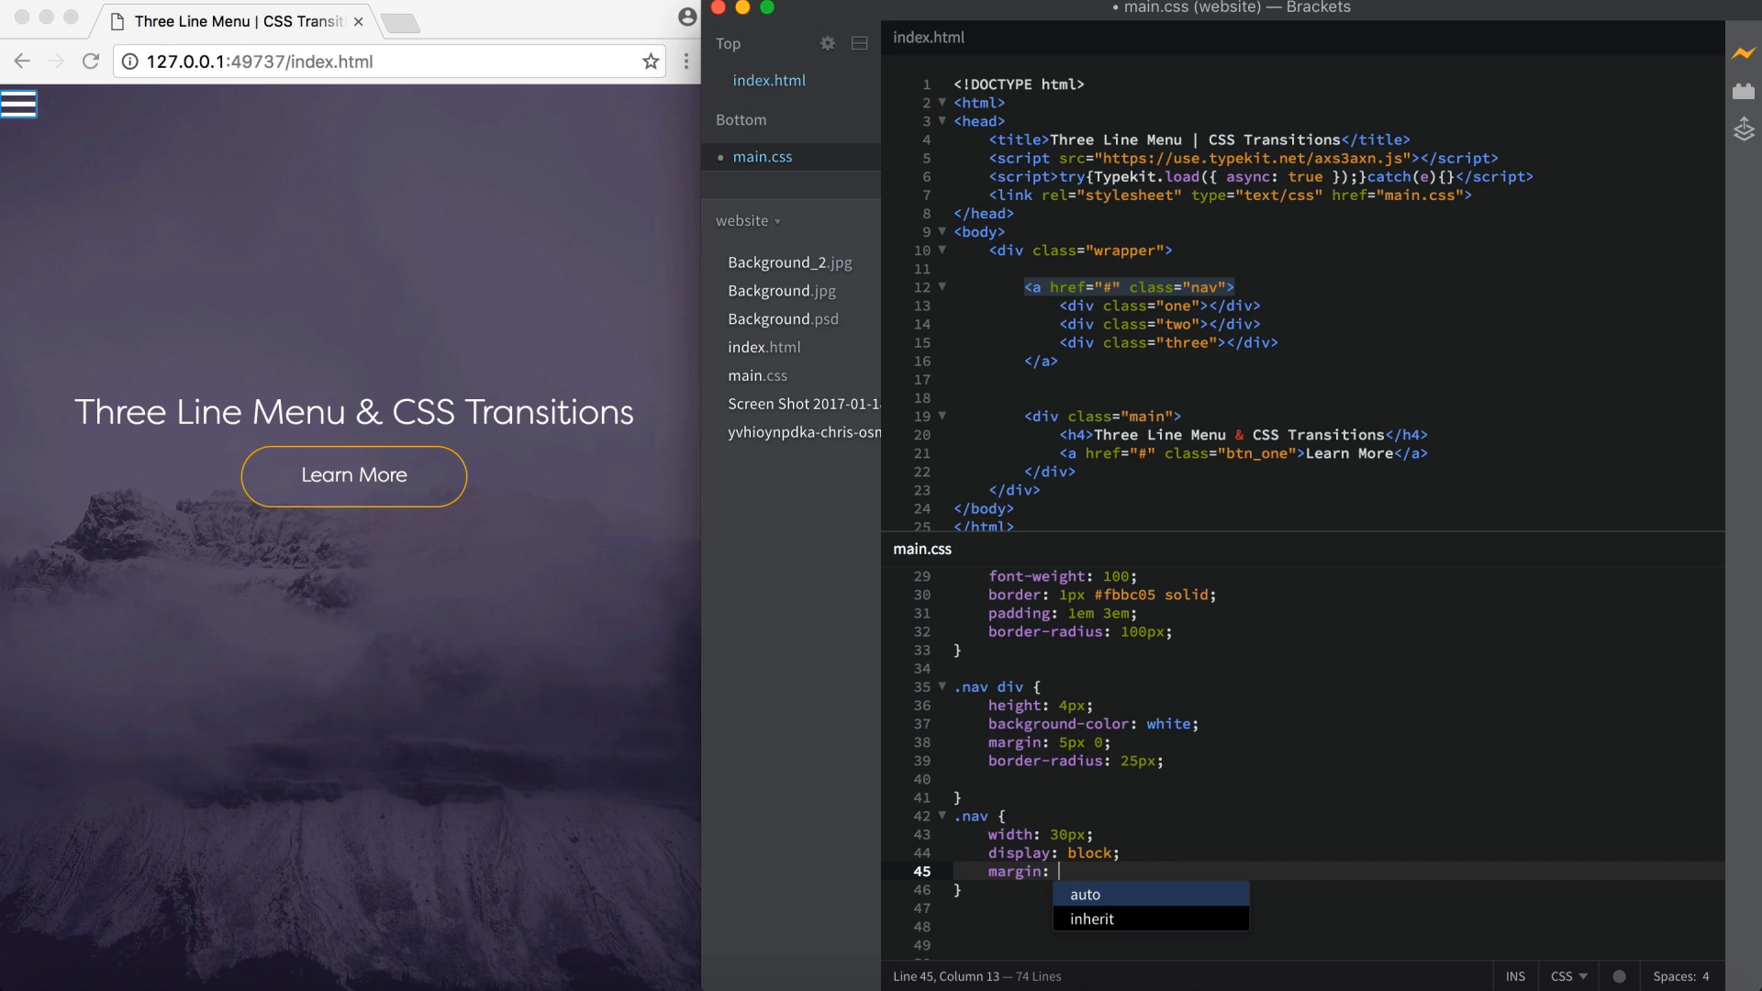
type("1em")
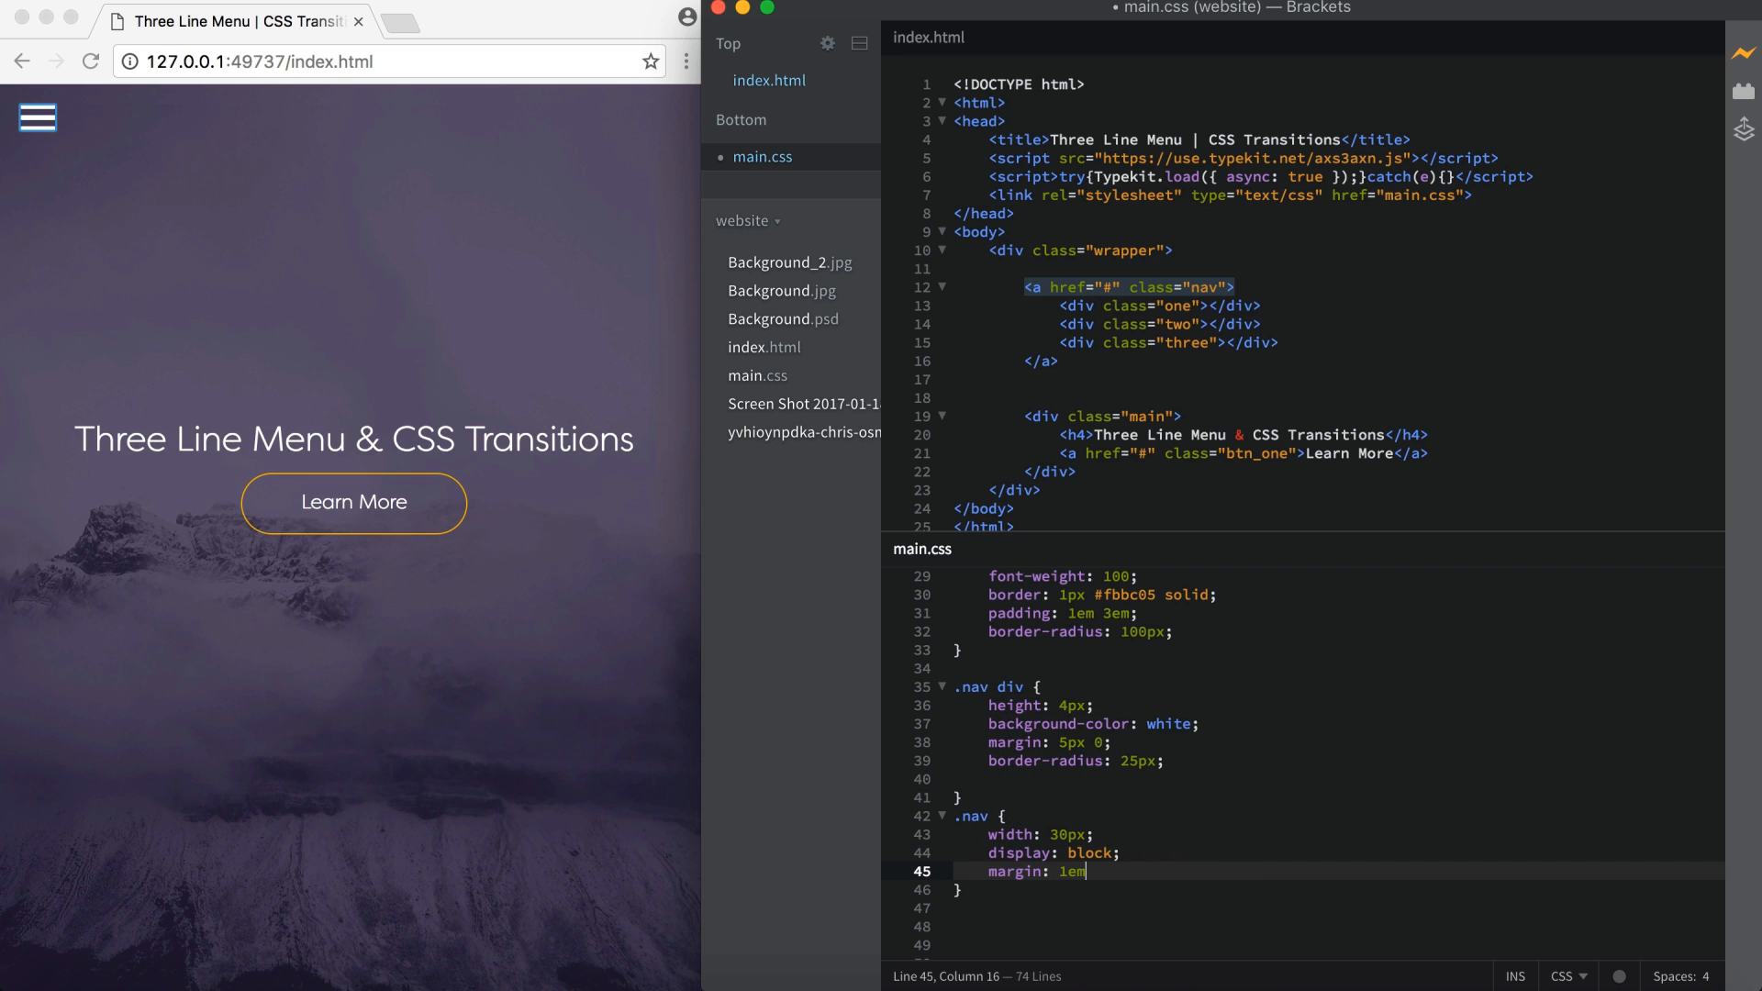
type(" 0 0")
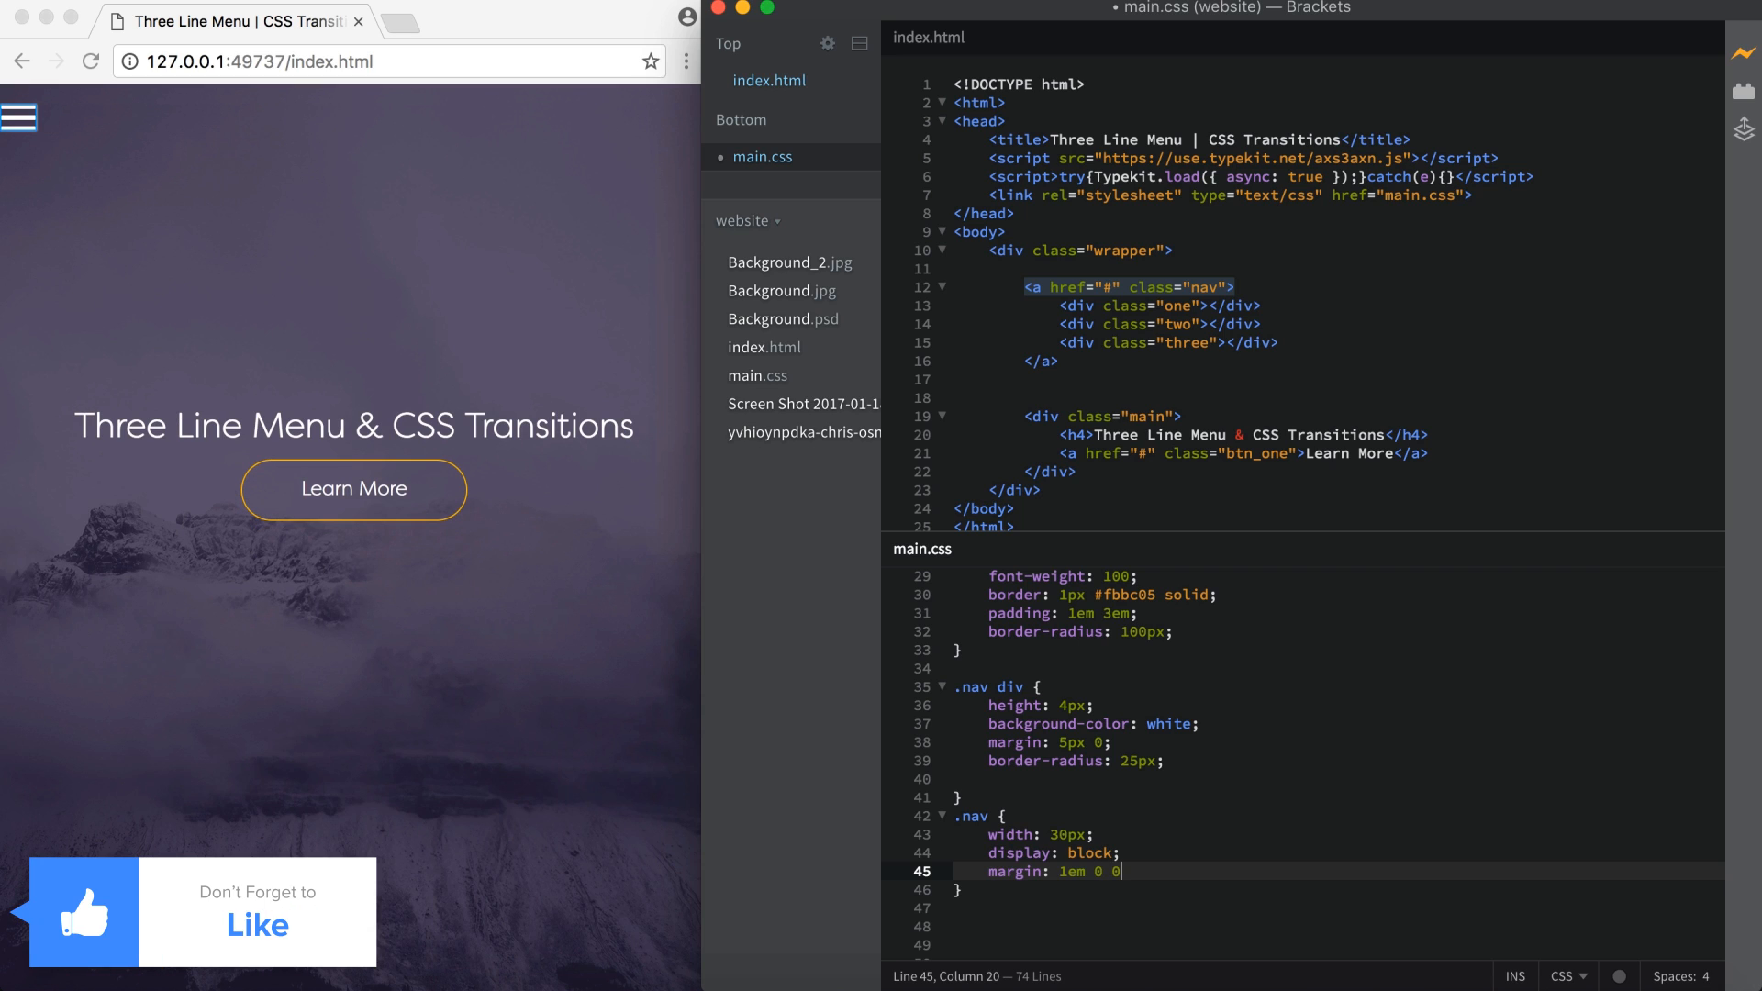
type(" 1em;")
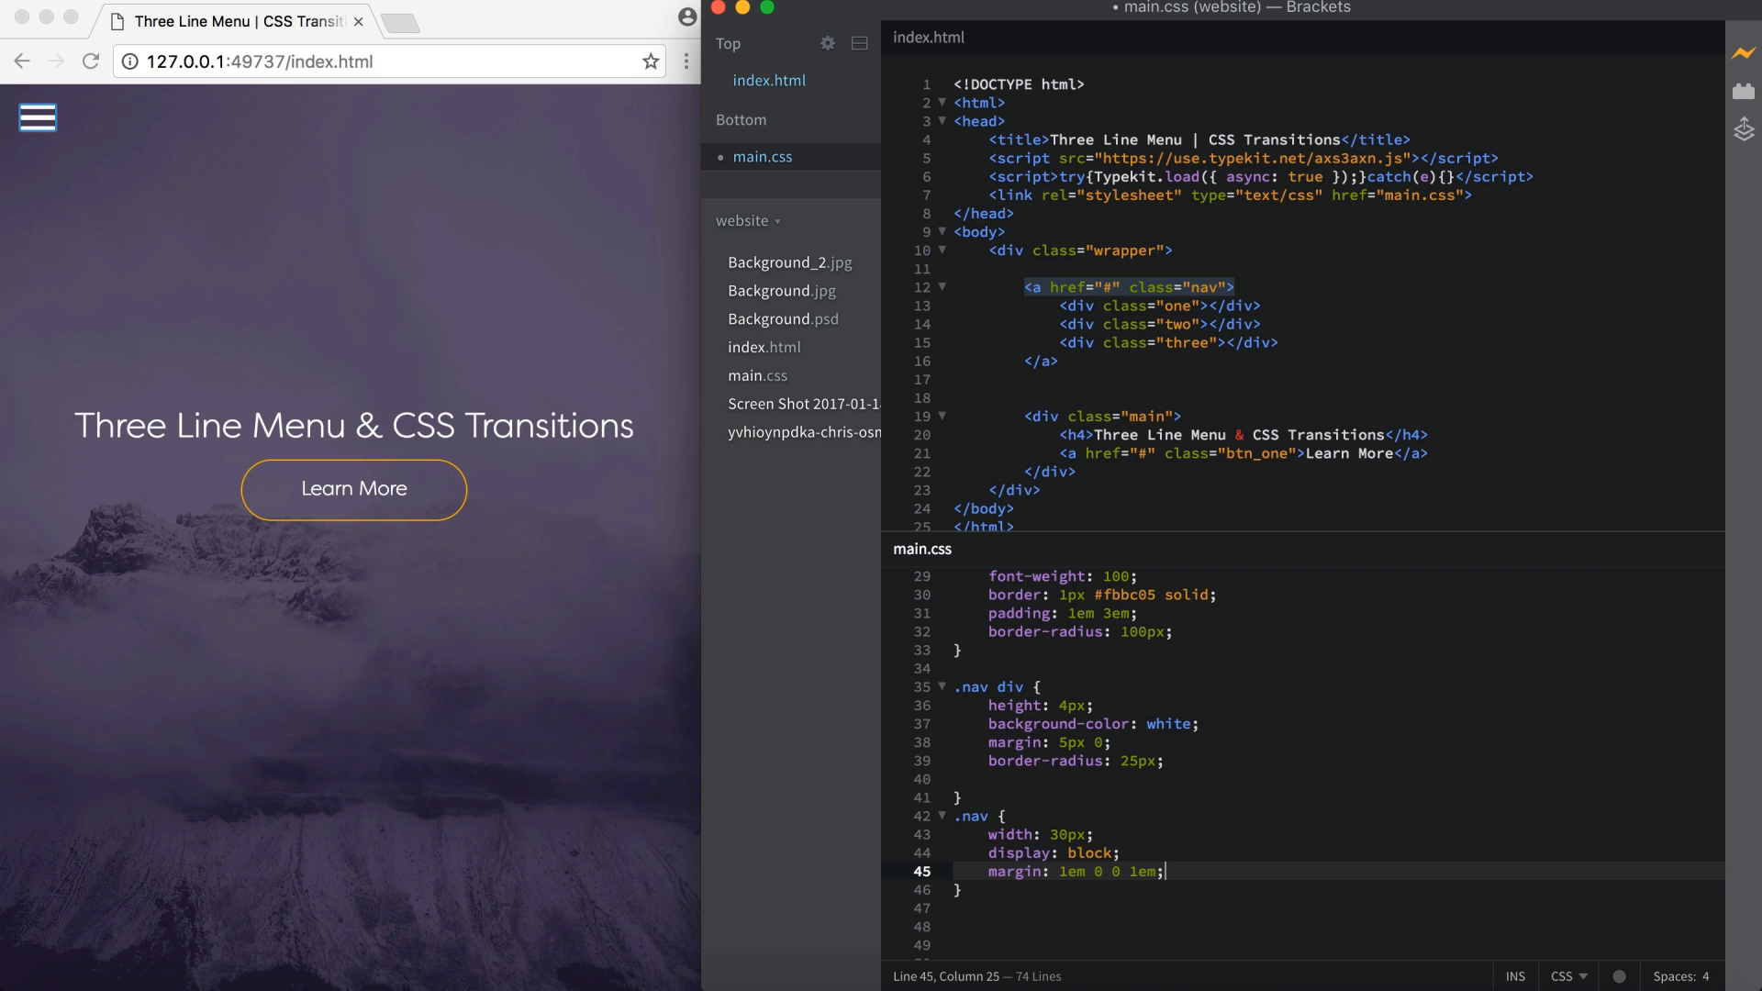
Set the .nav margin to 1em 0 0 1em, offsetting the menu from top and left
double_click(1100, 872)
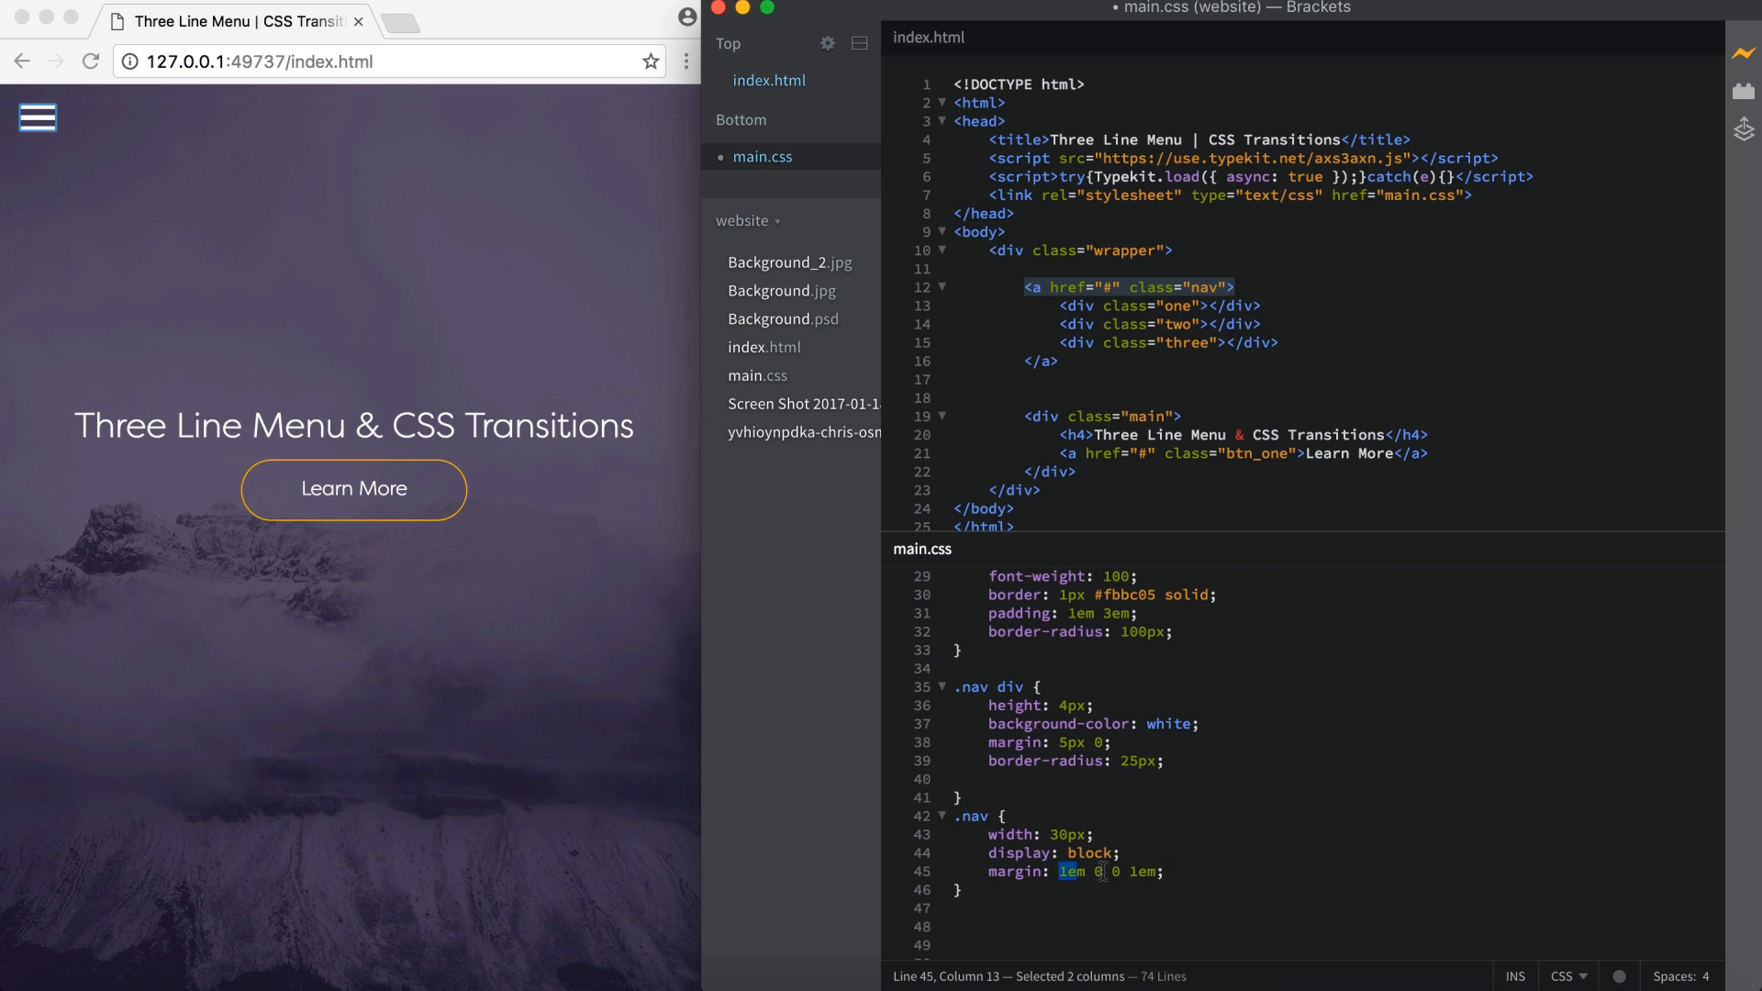
left_click(1163, 872)
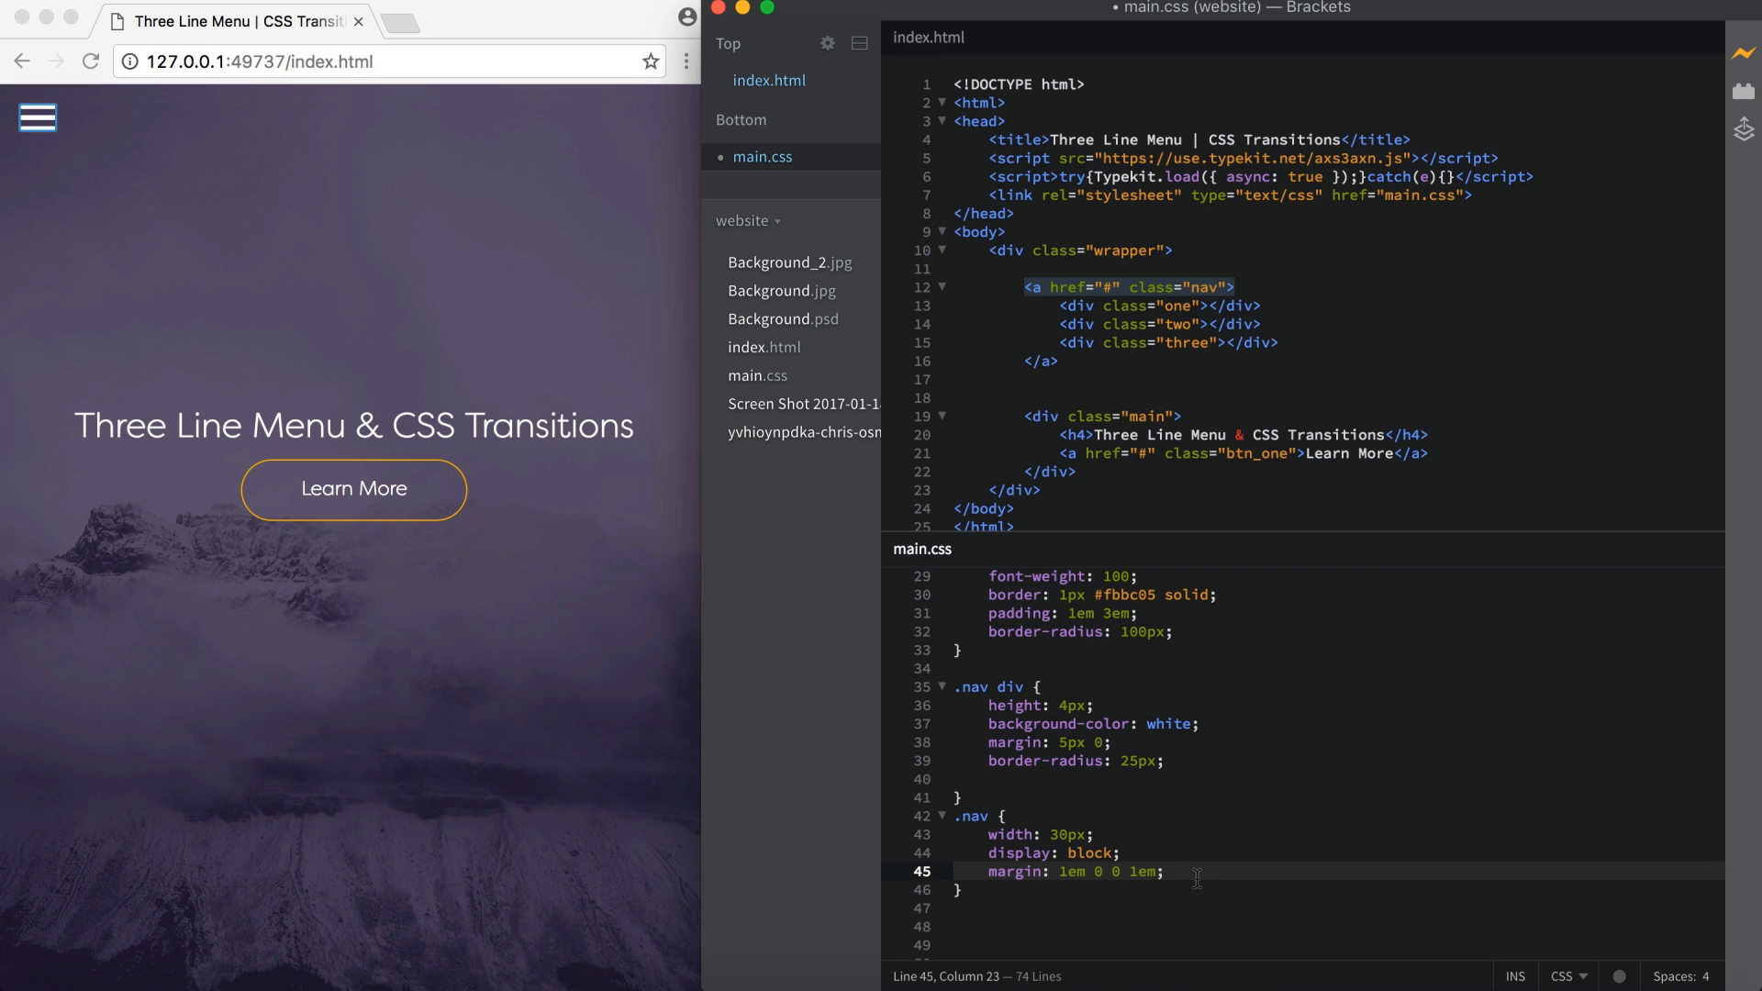
key("Return")
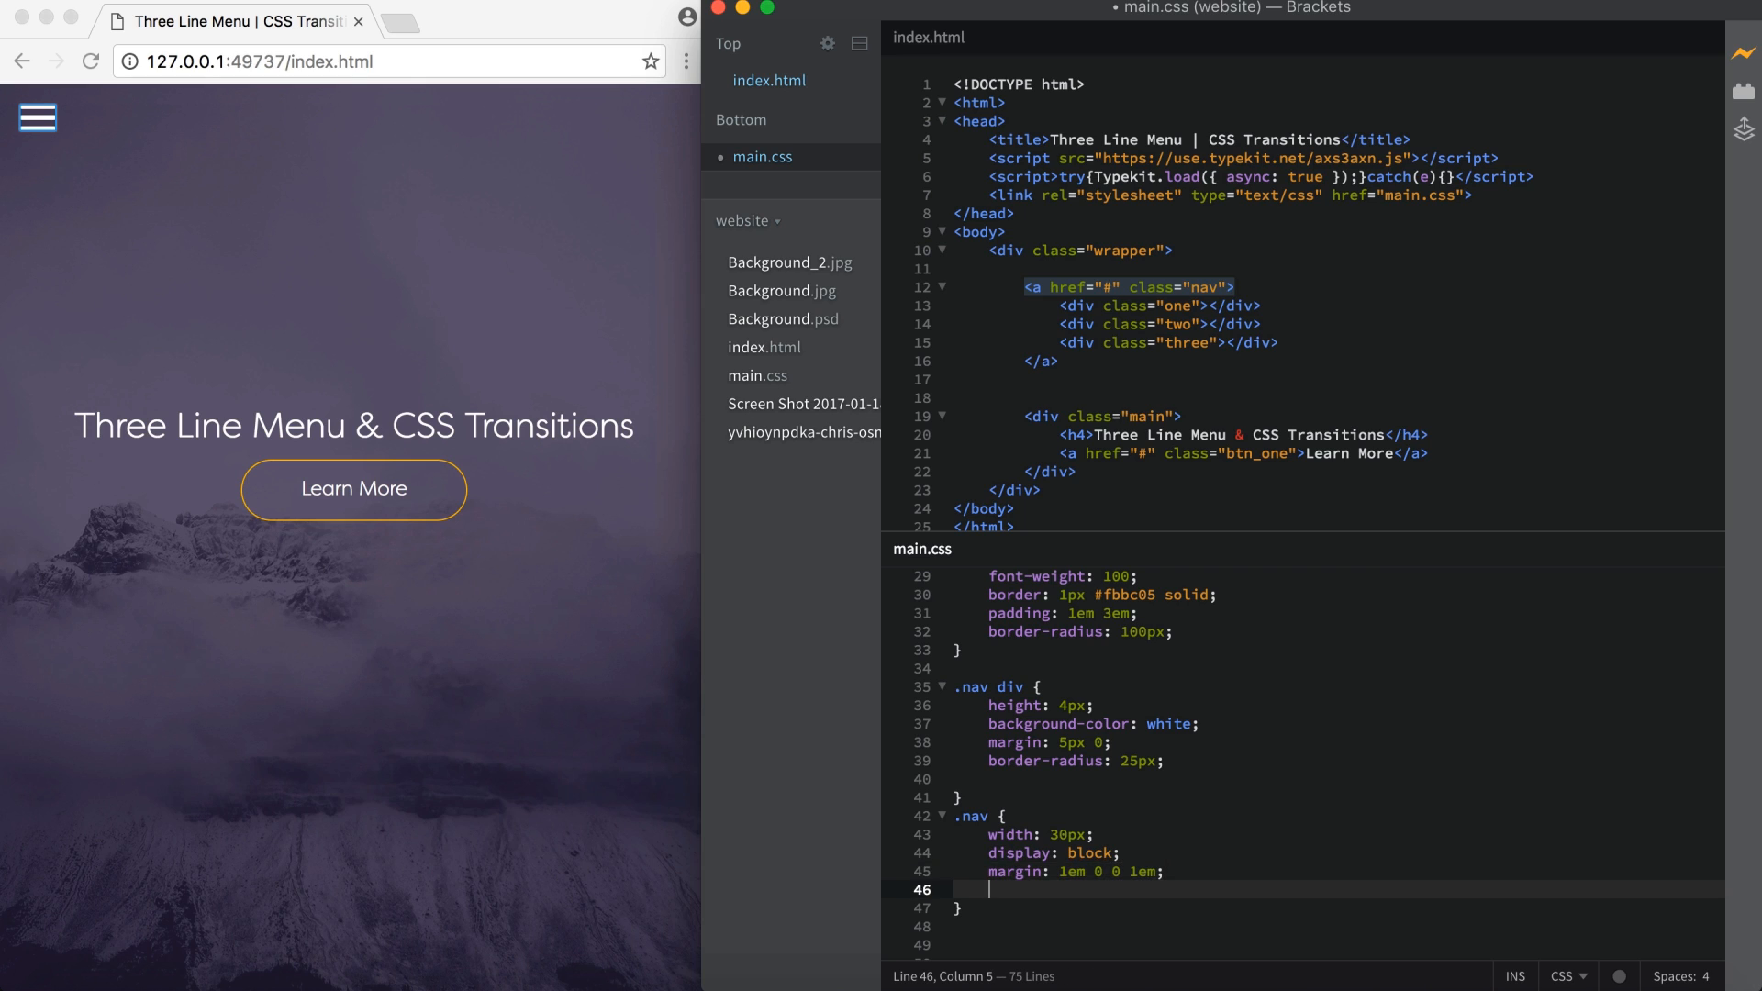
key("Return")
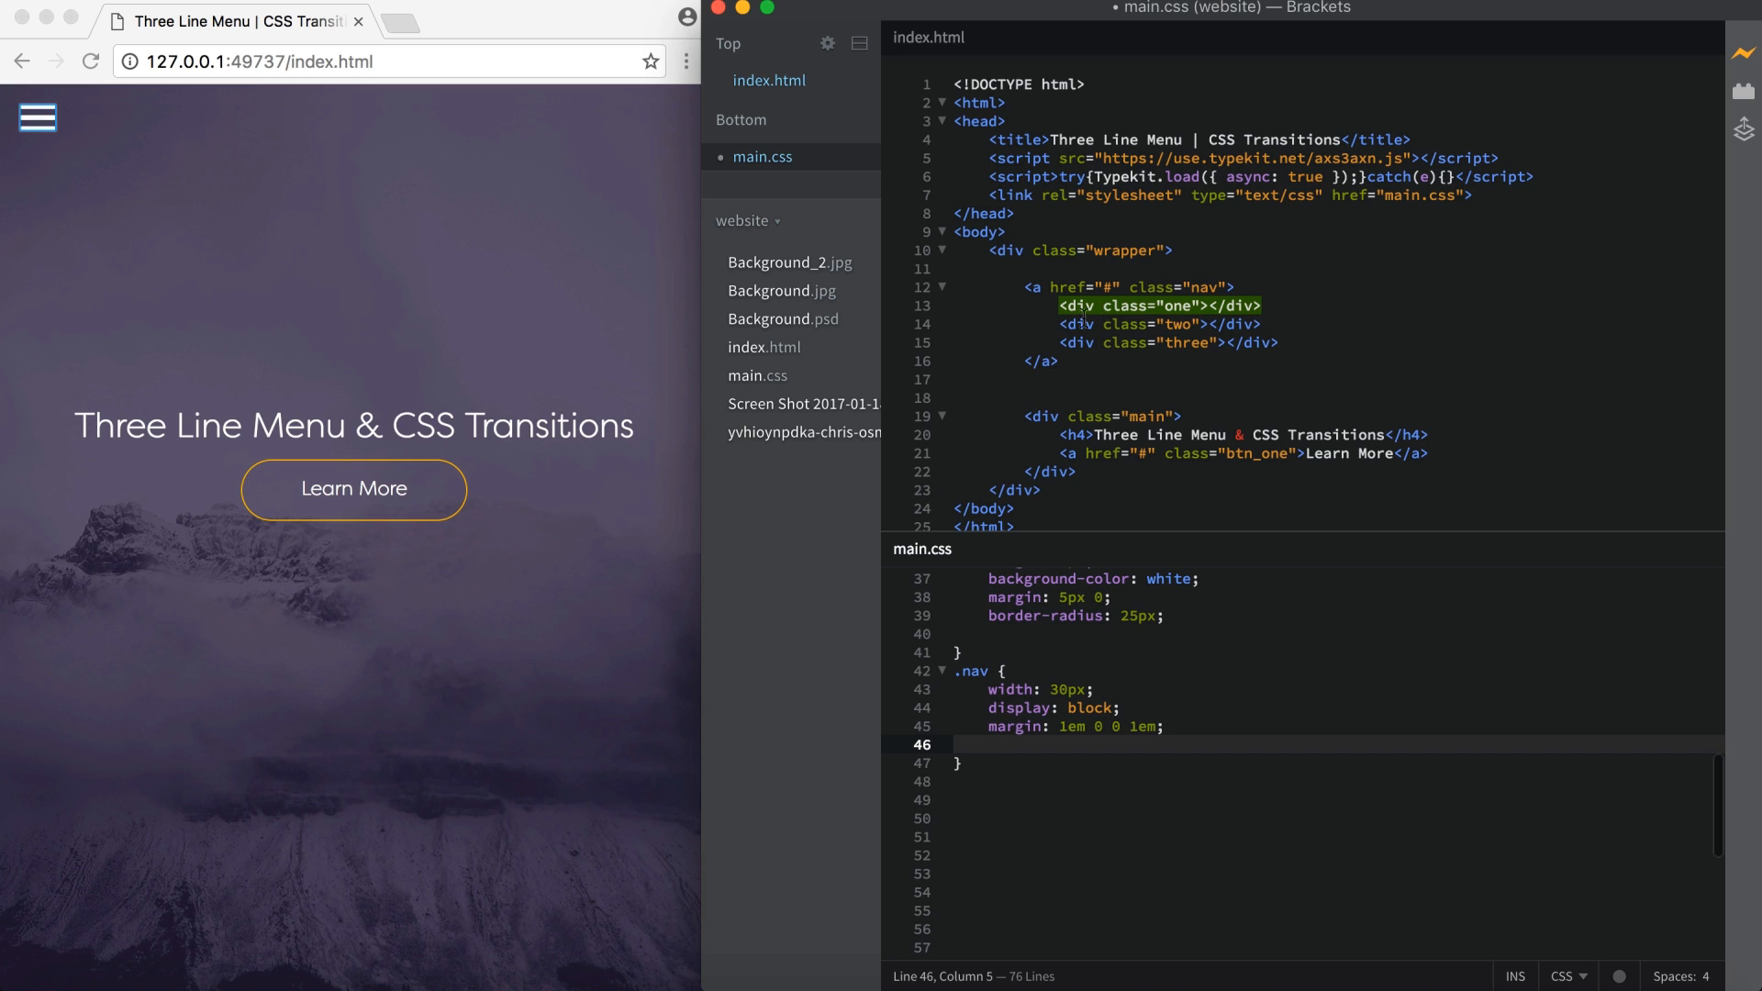
Add a .one rule giving the first bar a 30px width
left_click_drag(1060, 314, 1223, 320)
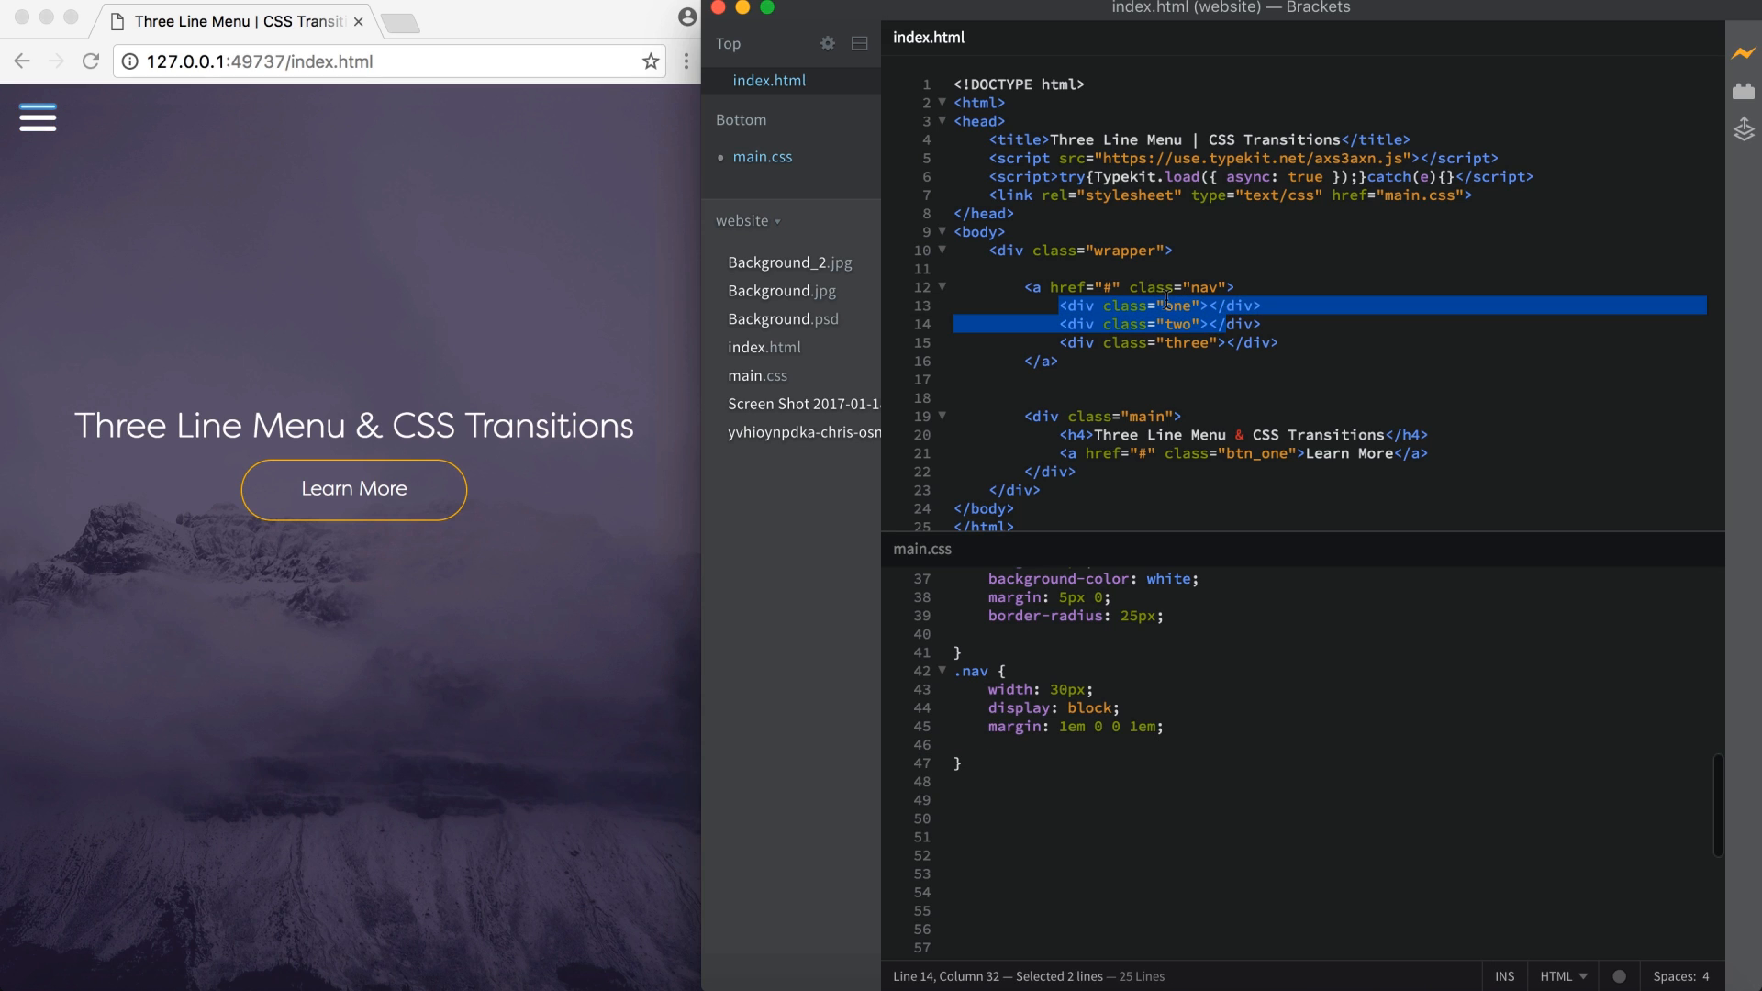
left_click(1170, 307)
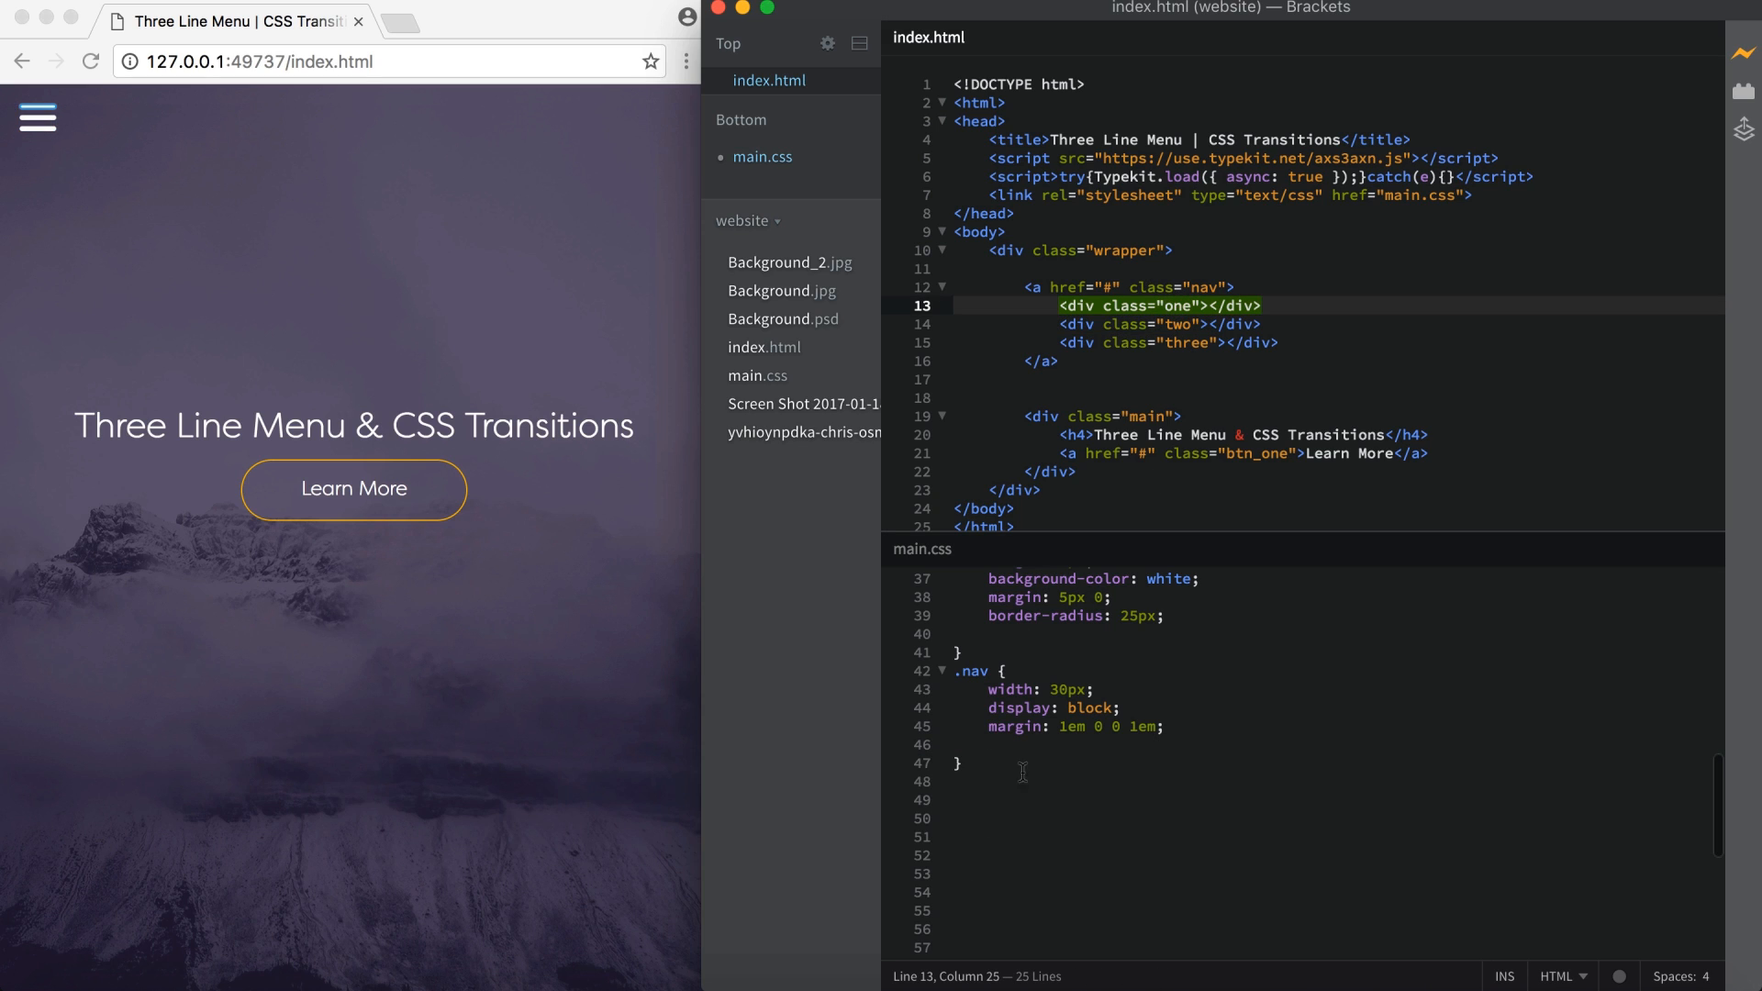
left_click(1022, 772)
type(".one ")
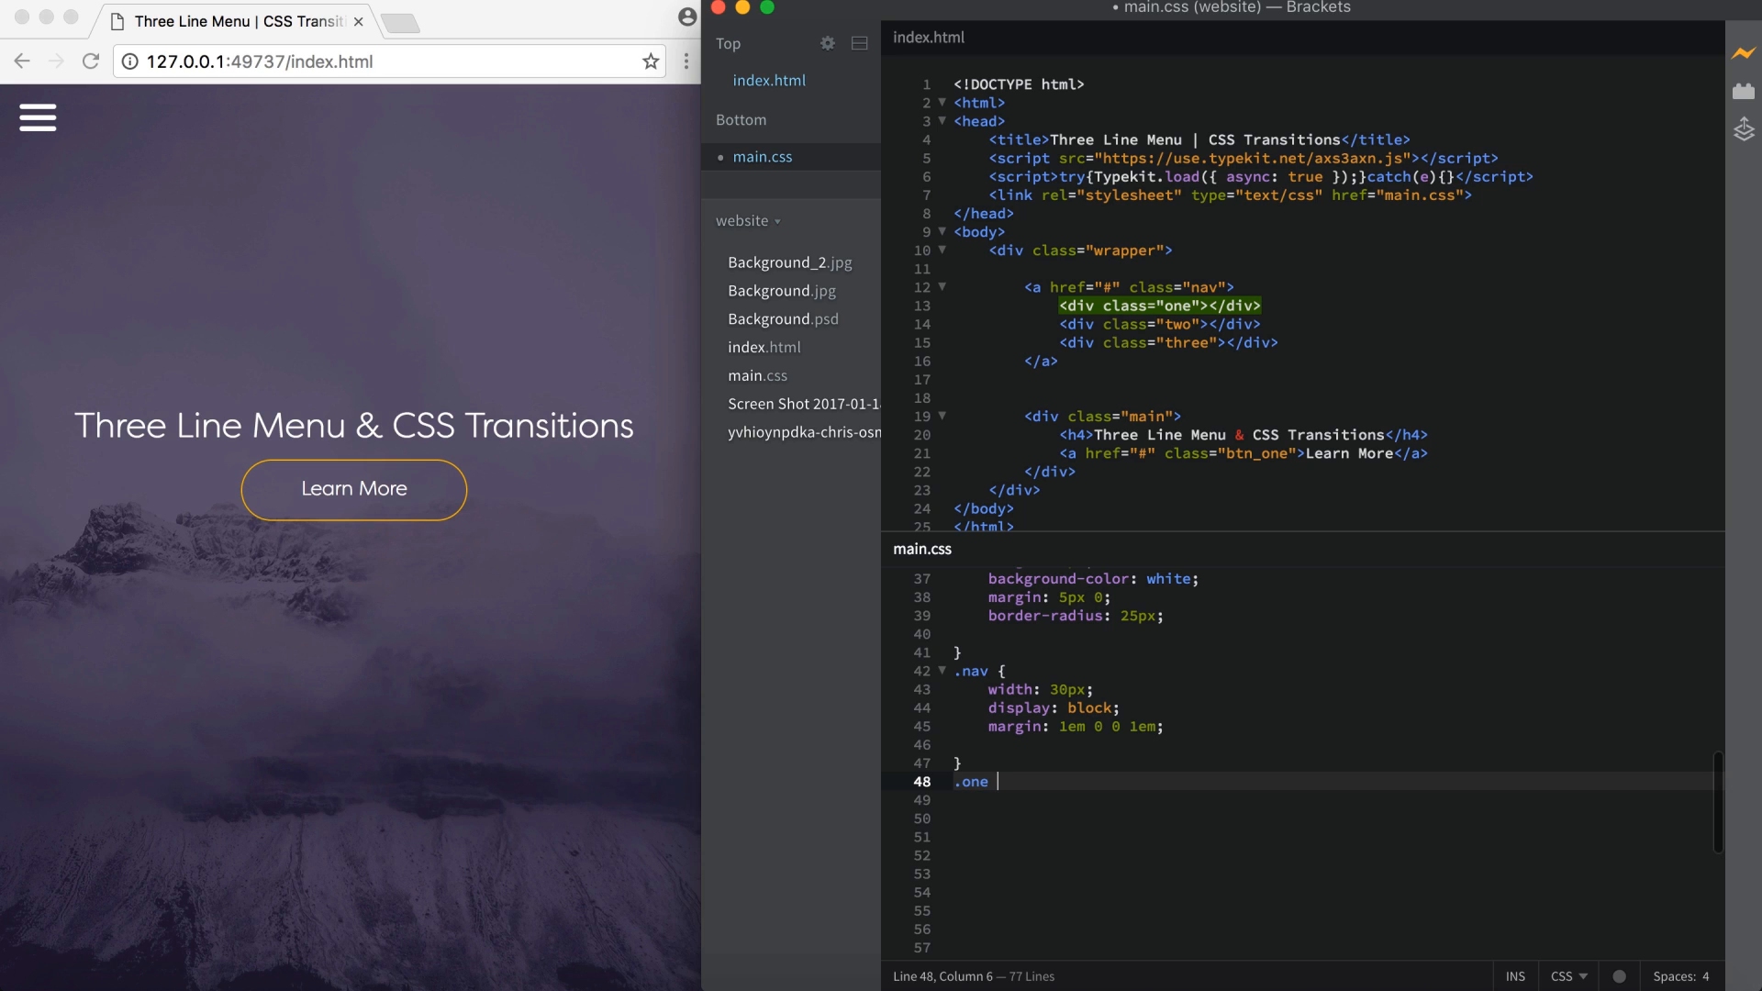
type("{")
key("Return")
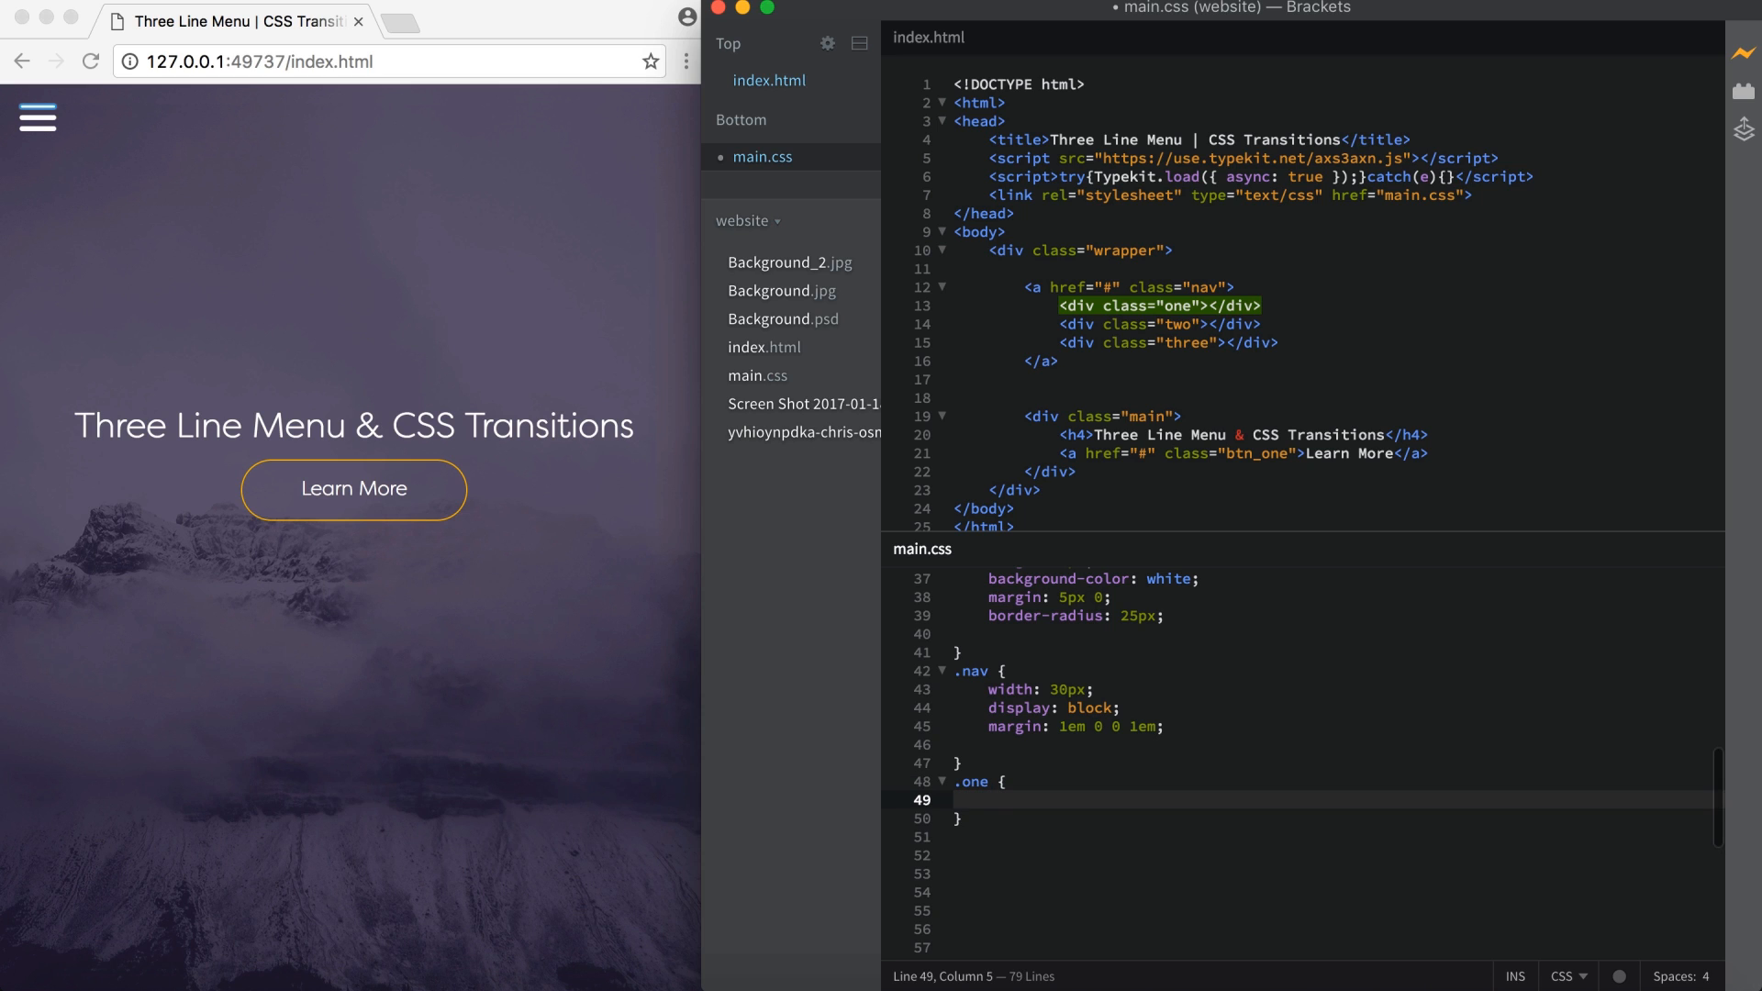
type("width:")
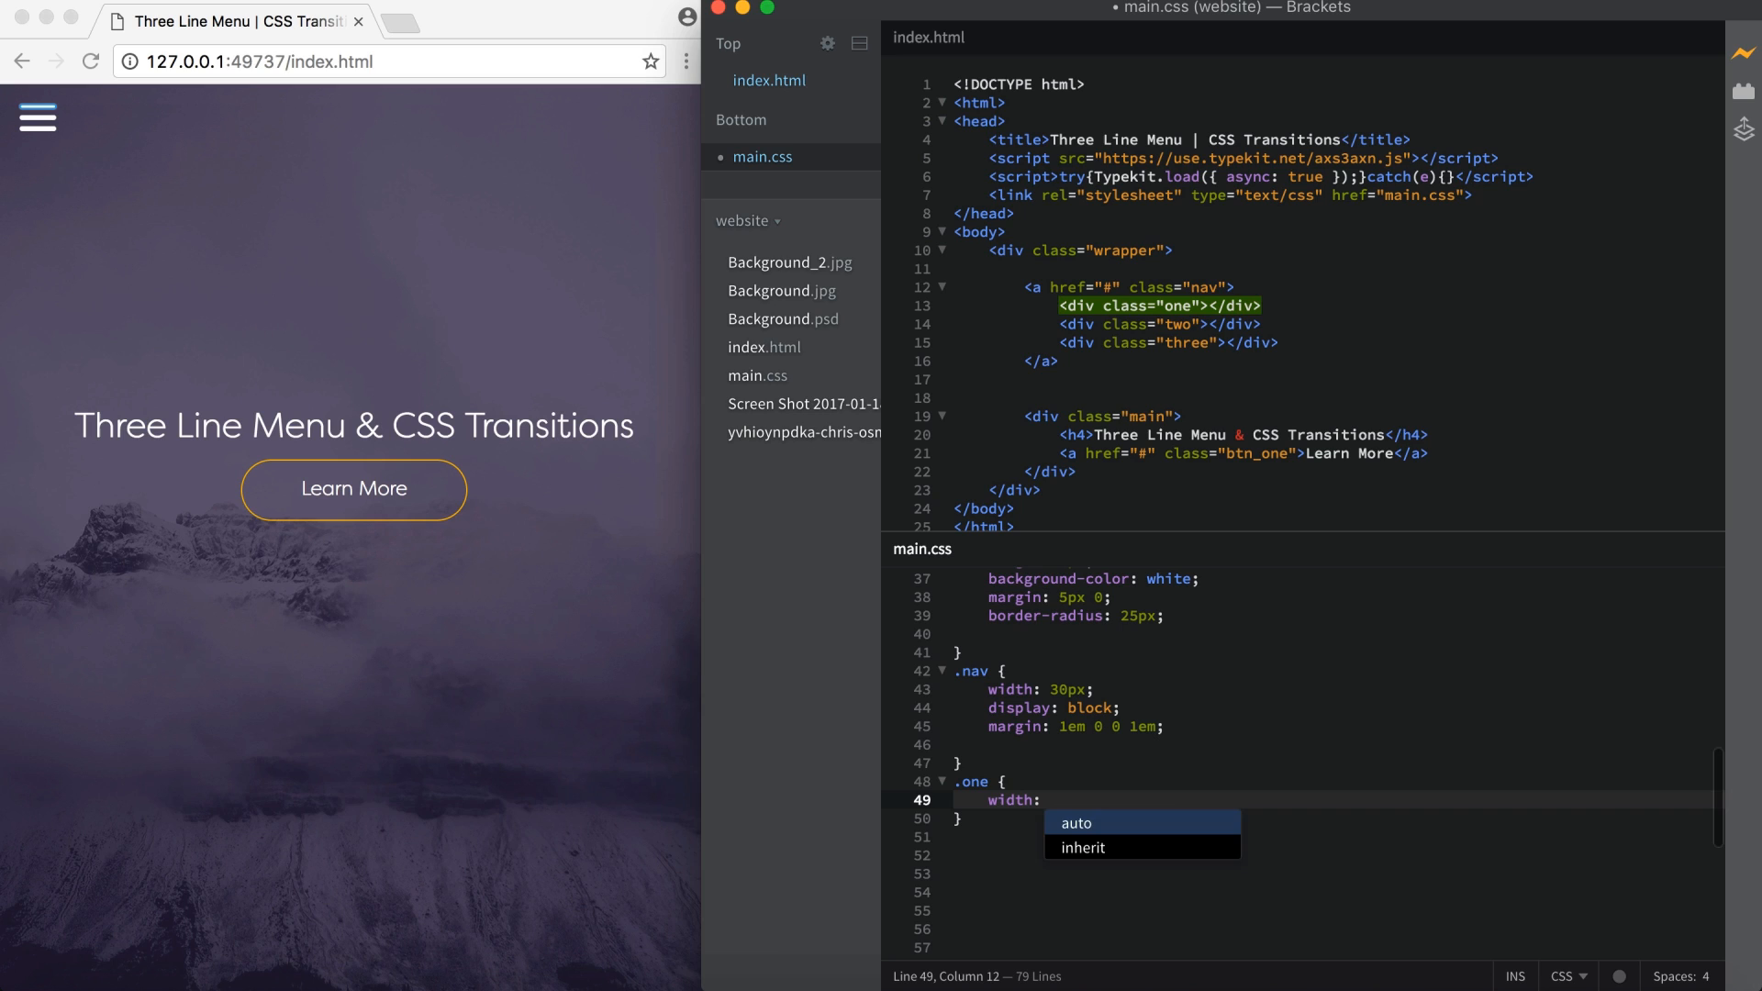
type(" 30px;")
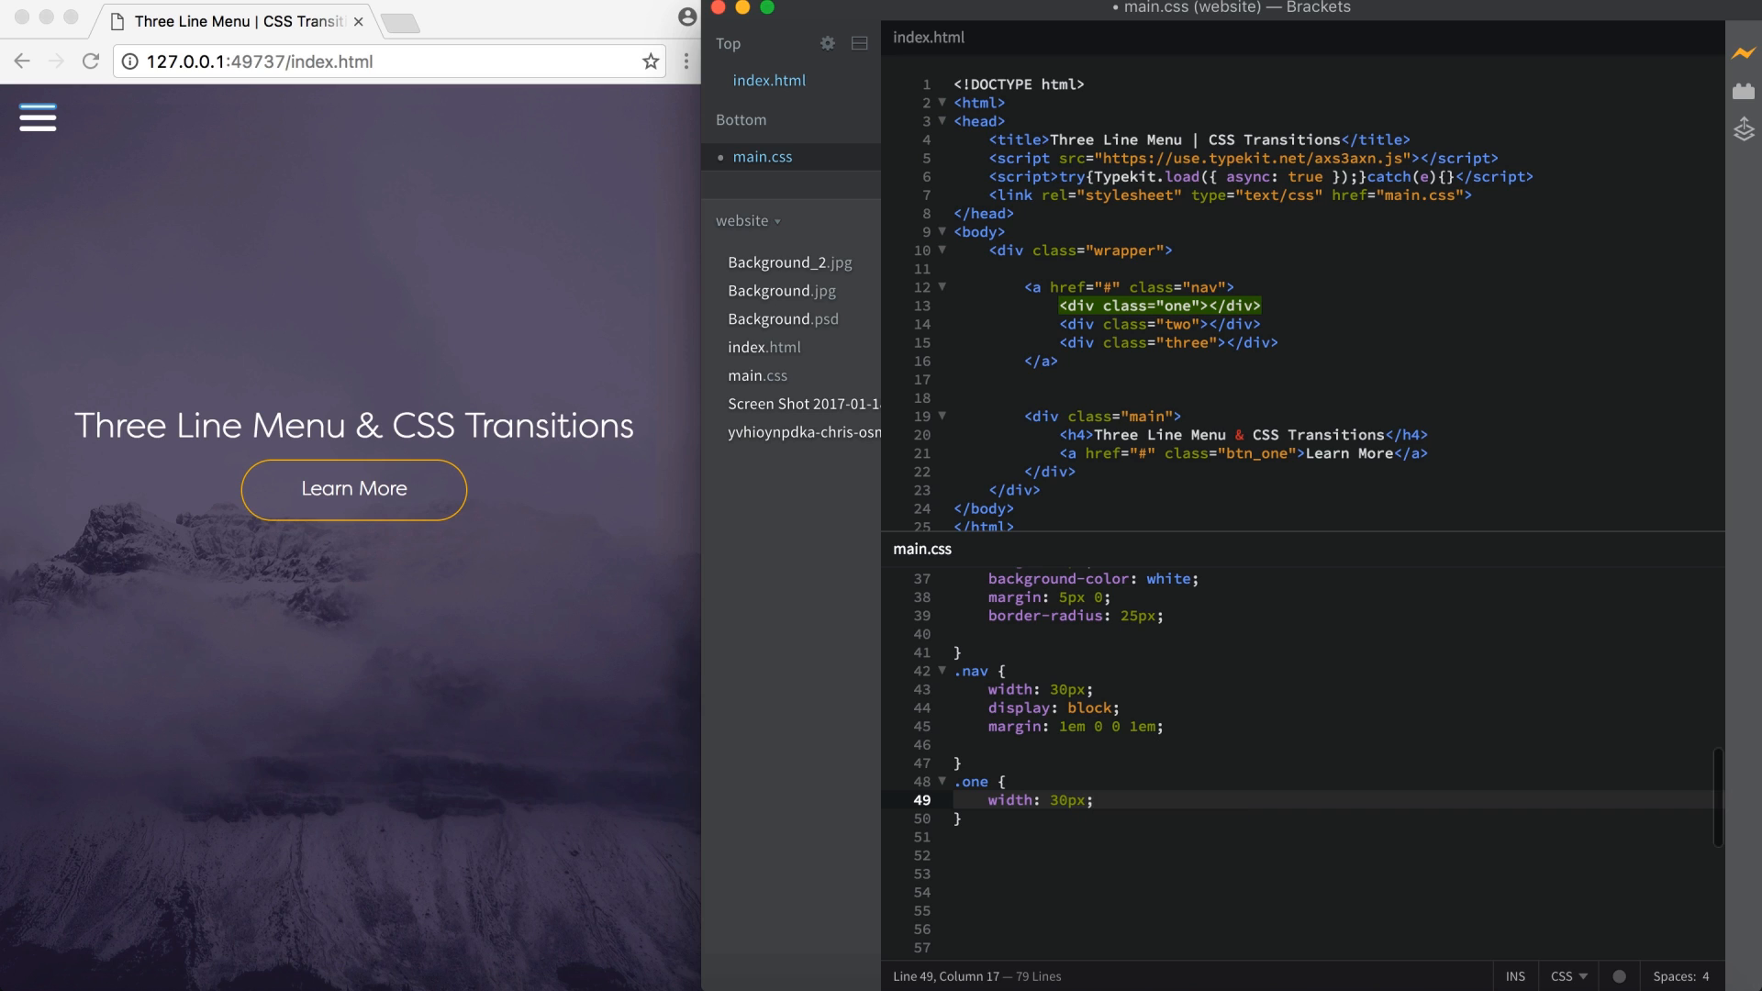
key("Down")
key("Return")
type(".tw")
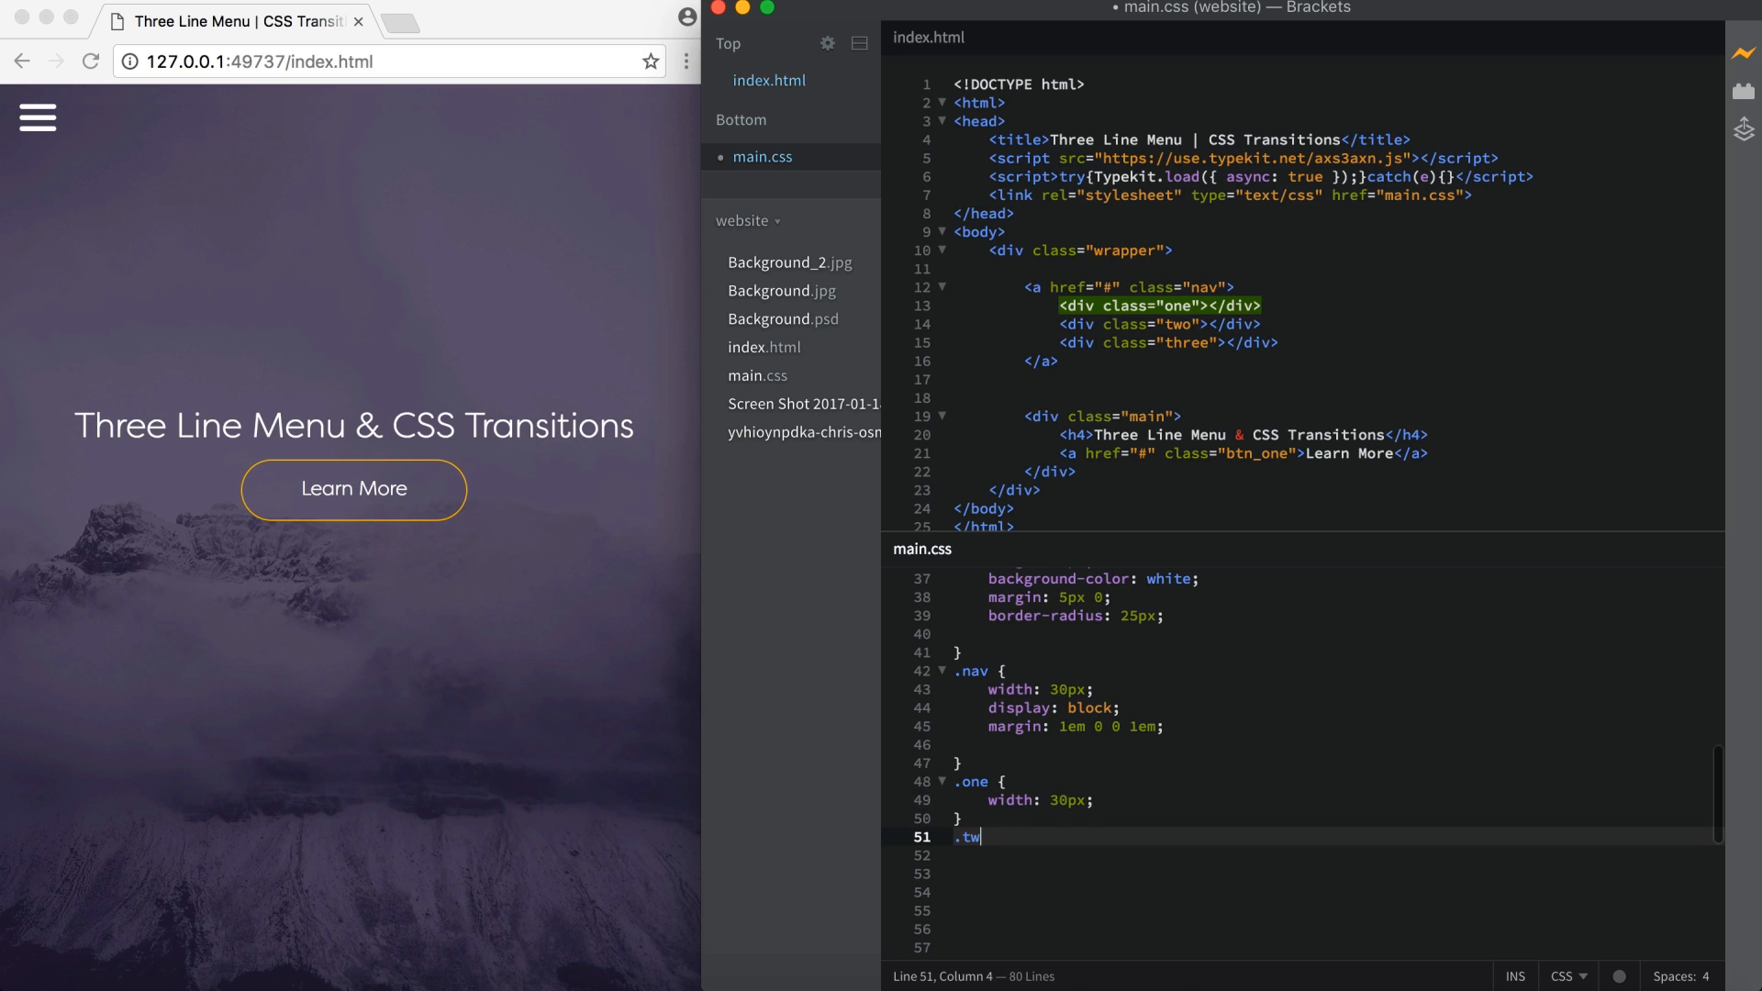
type("o {")
Add .two and .three rules with widths 20px and 25px
key("Return")
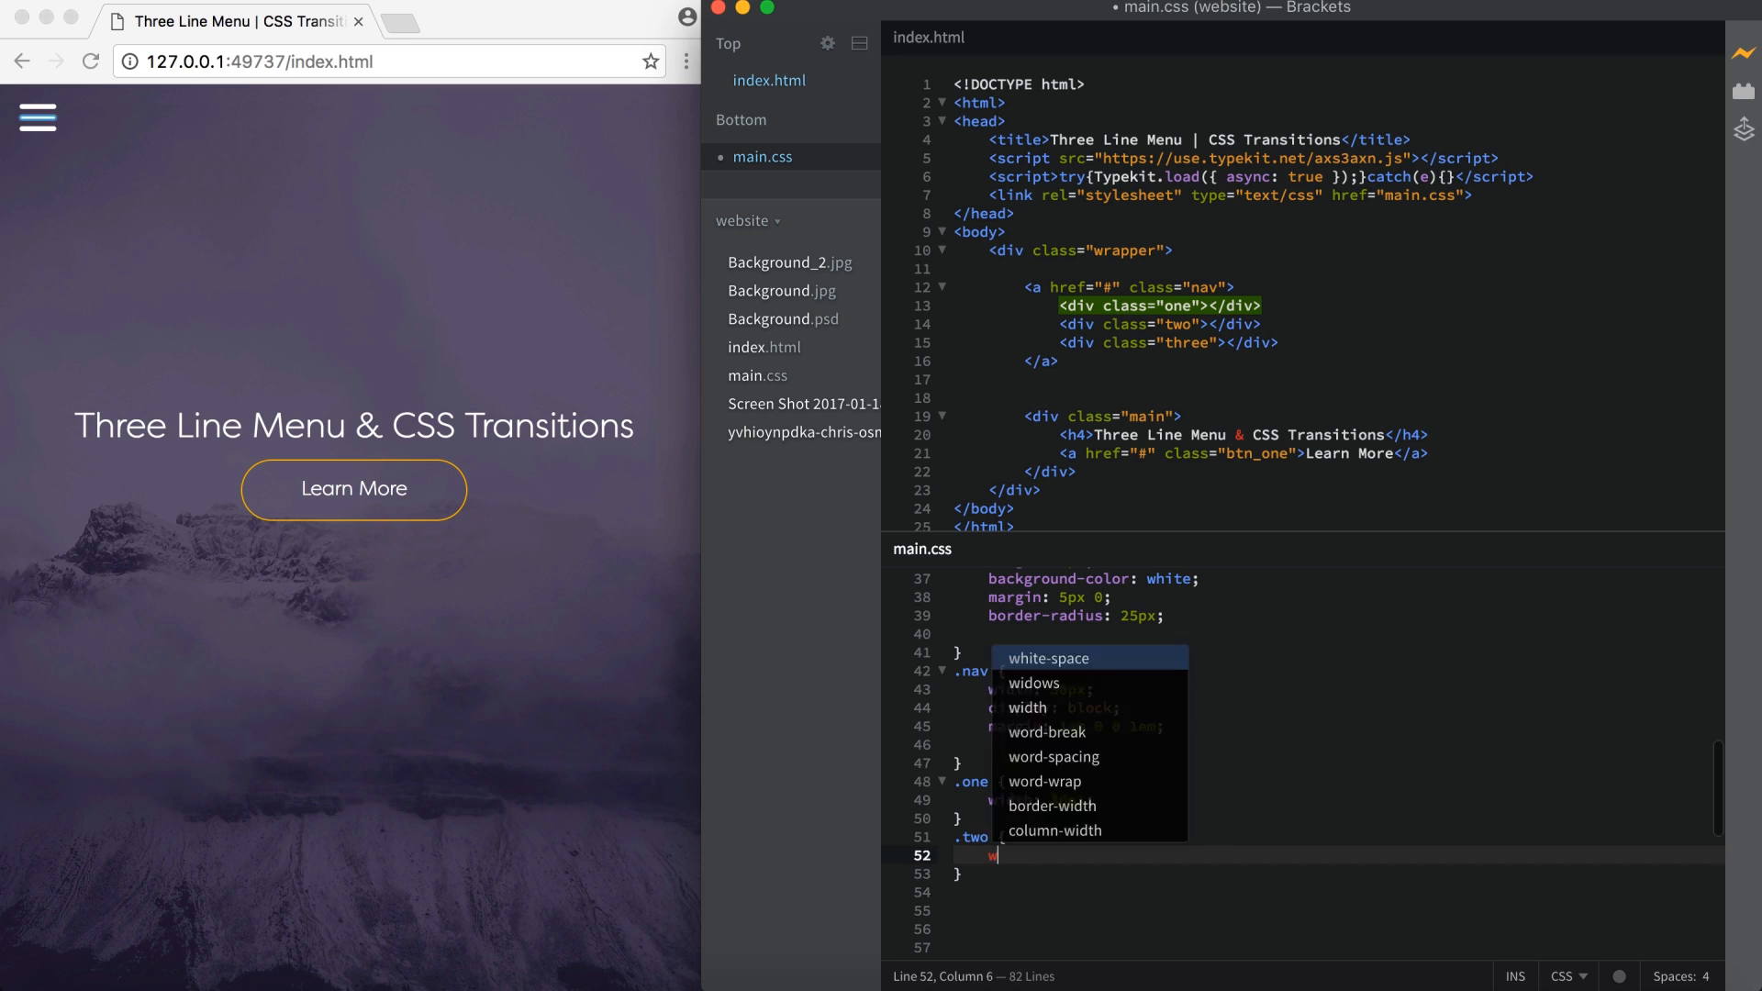
type("width: 20")
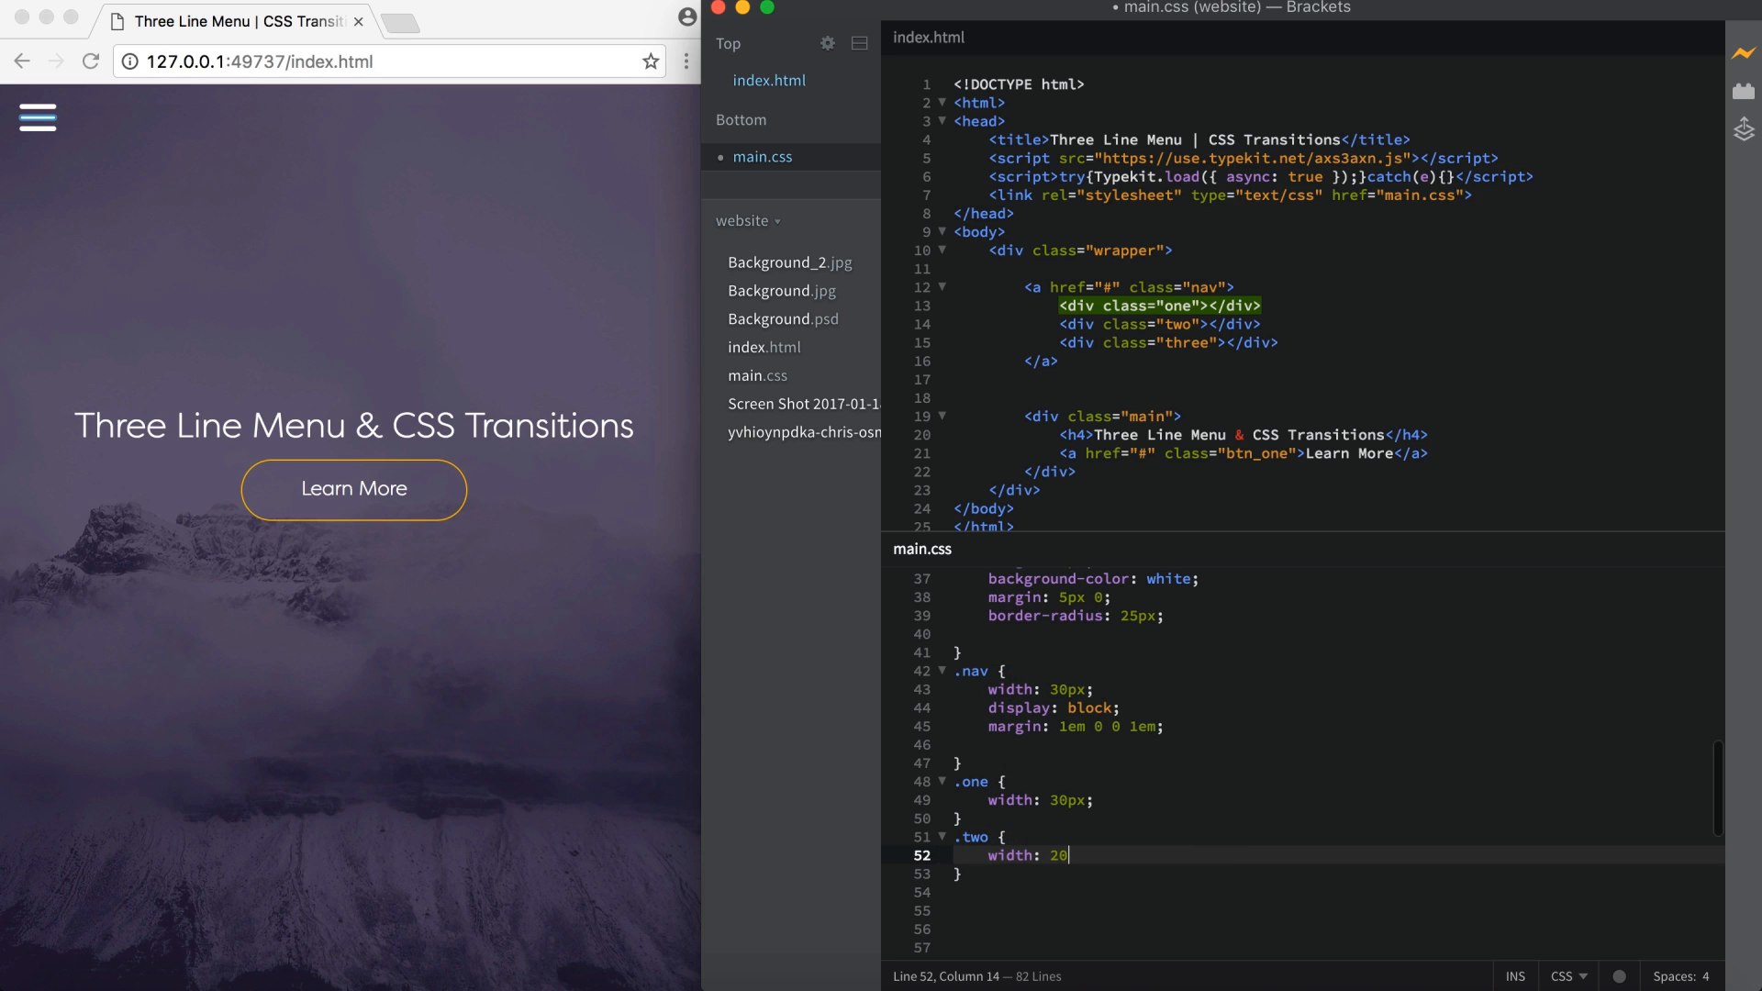
type("px;")
key("Down")
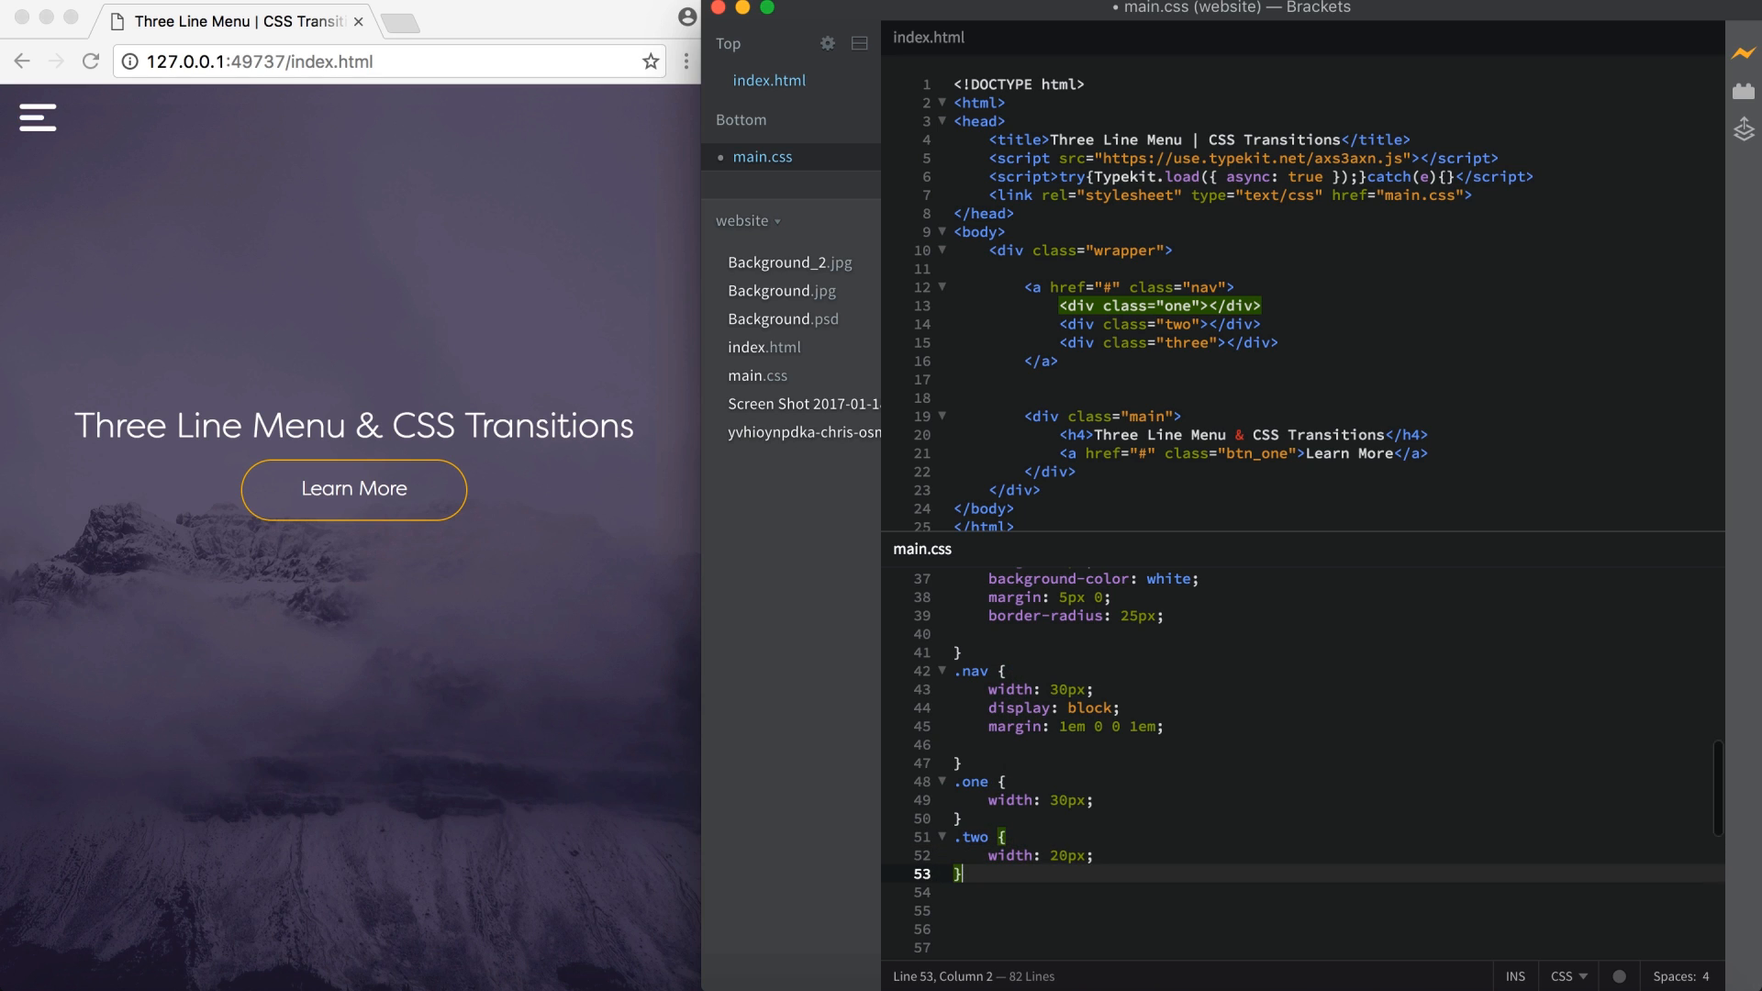
key("Return")
type(".thre")
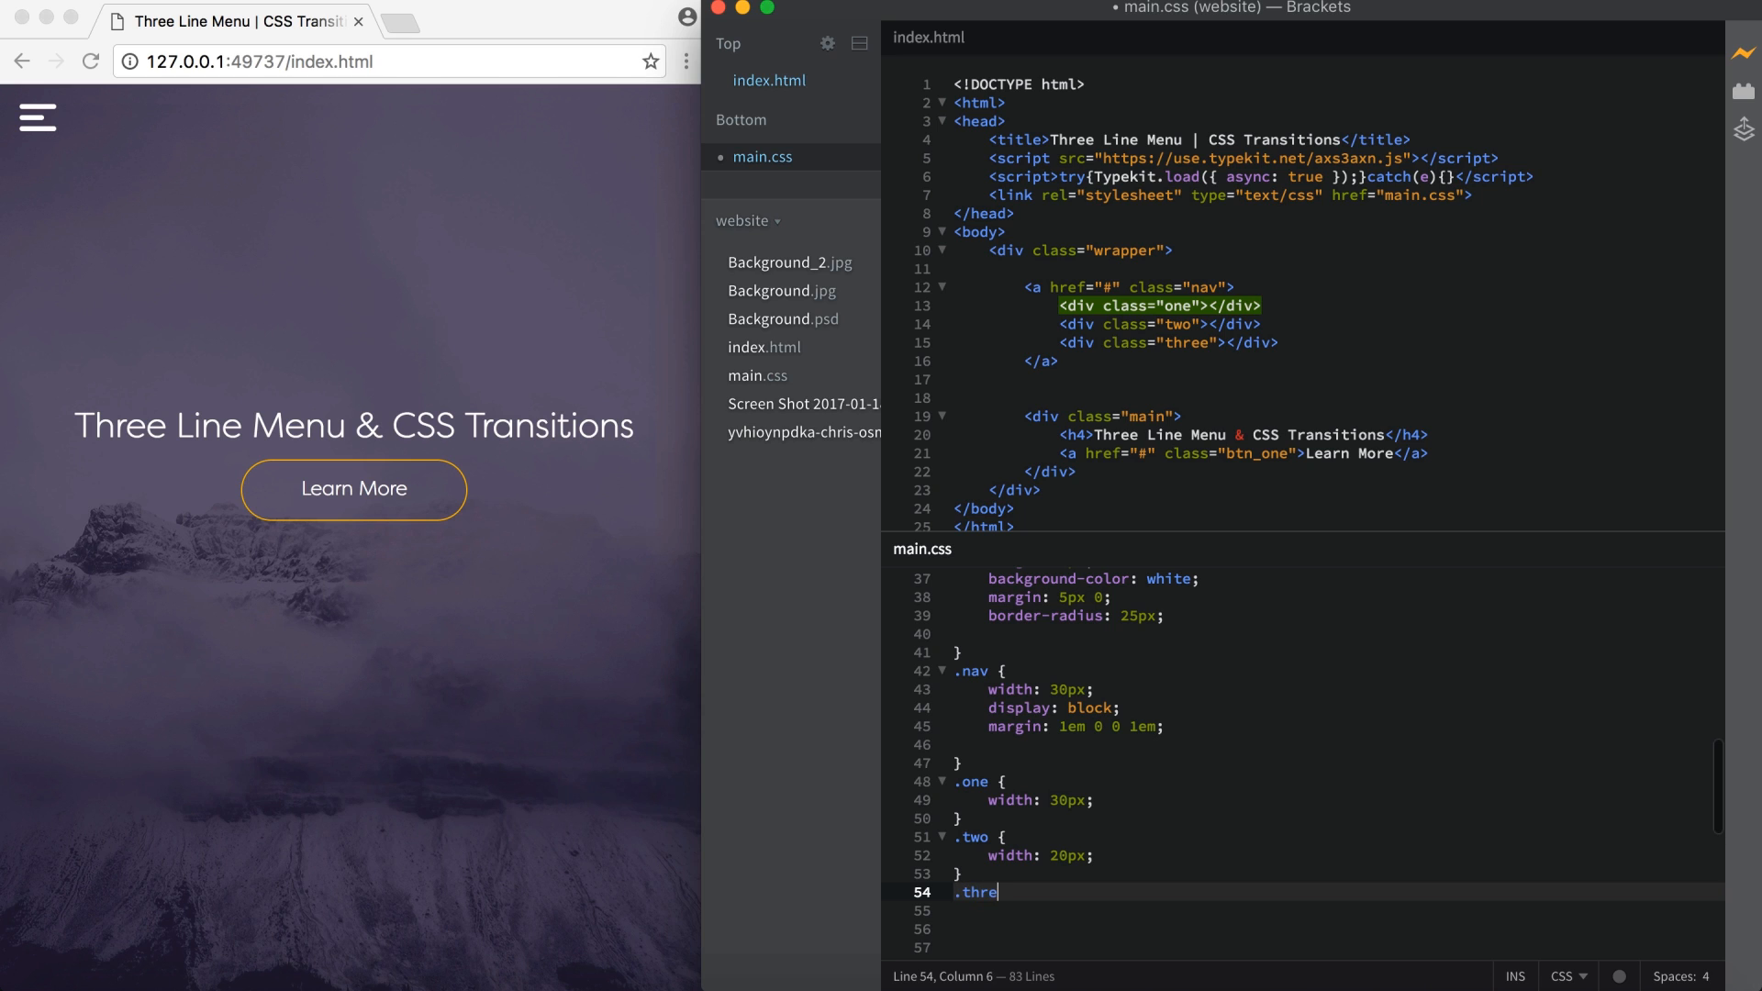
type("e {")
key("Return")
type("widt")
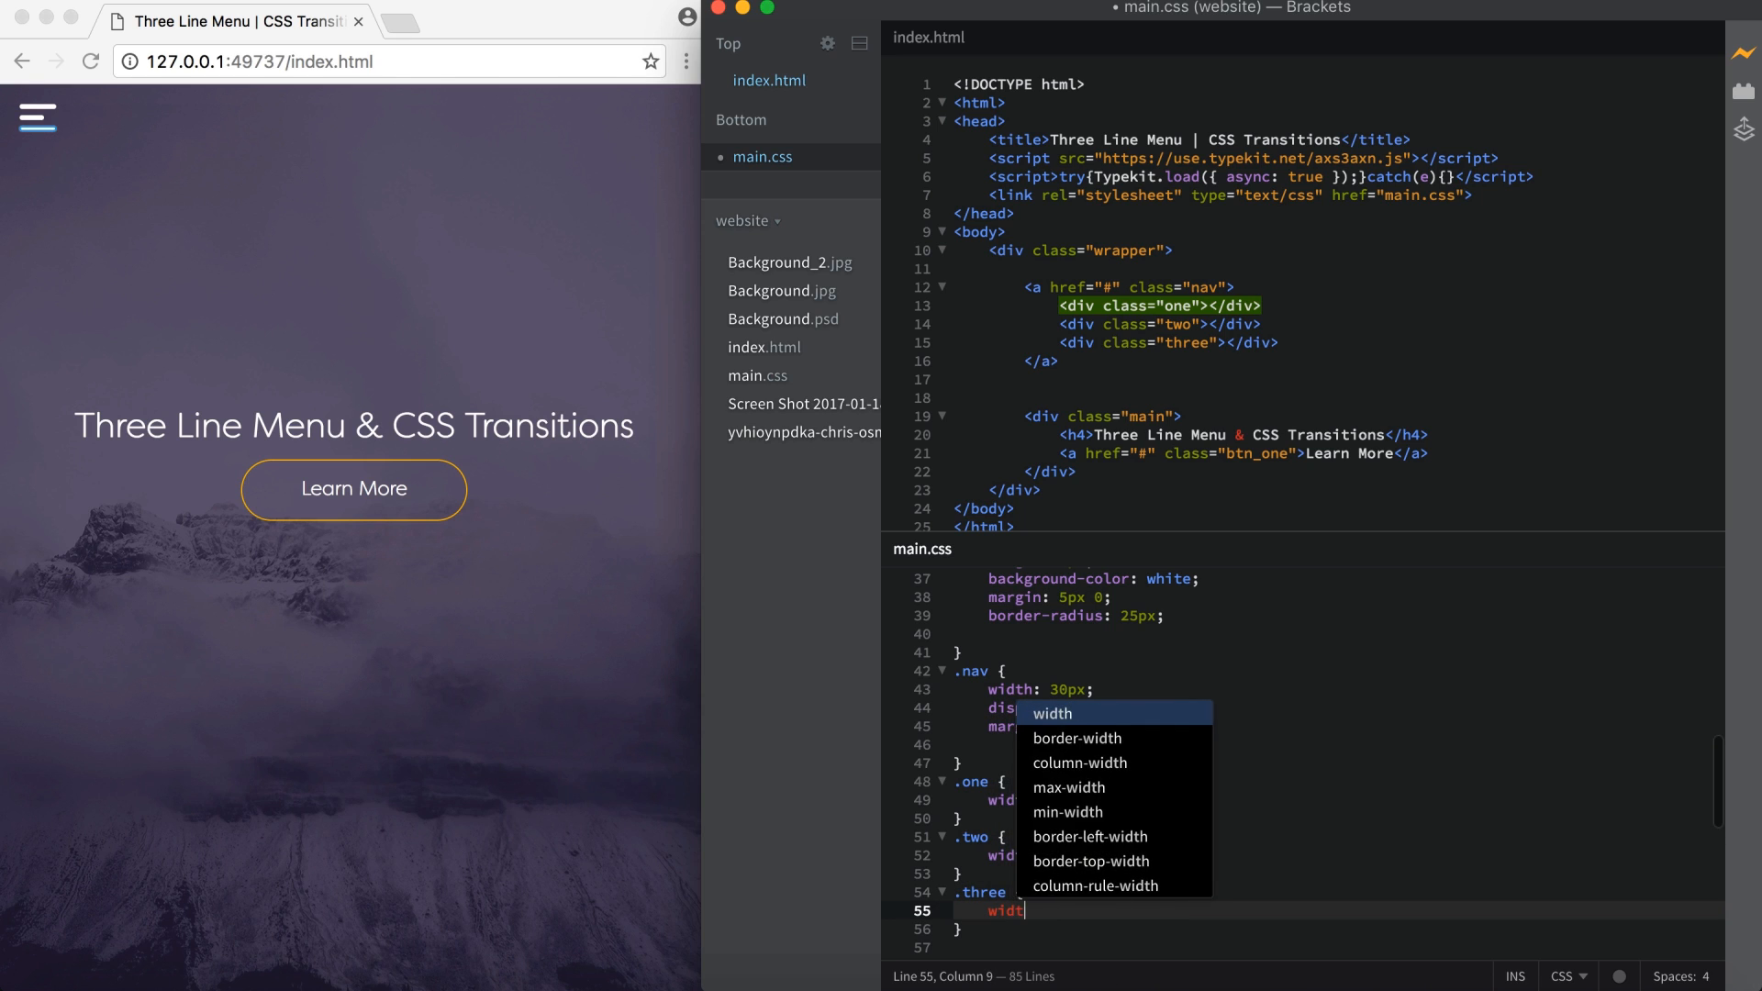
type("h:")
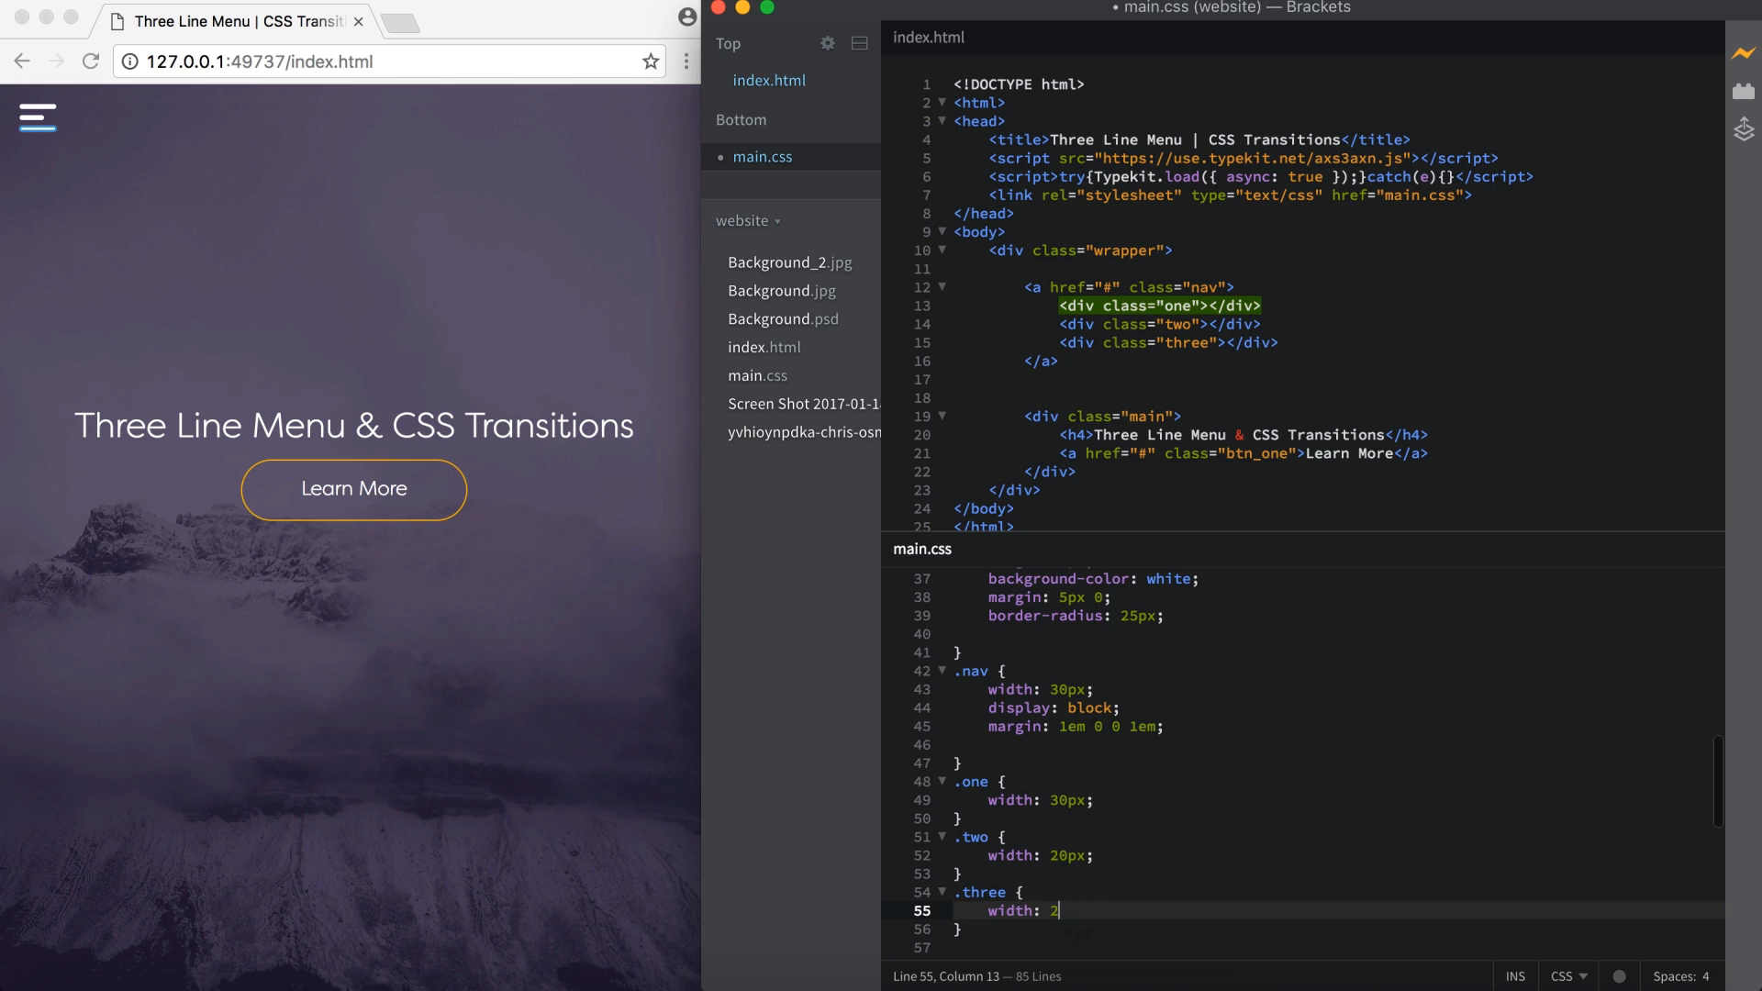
type(" 25px;")
key("Down")
key("Return")
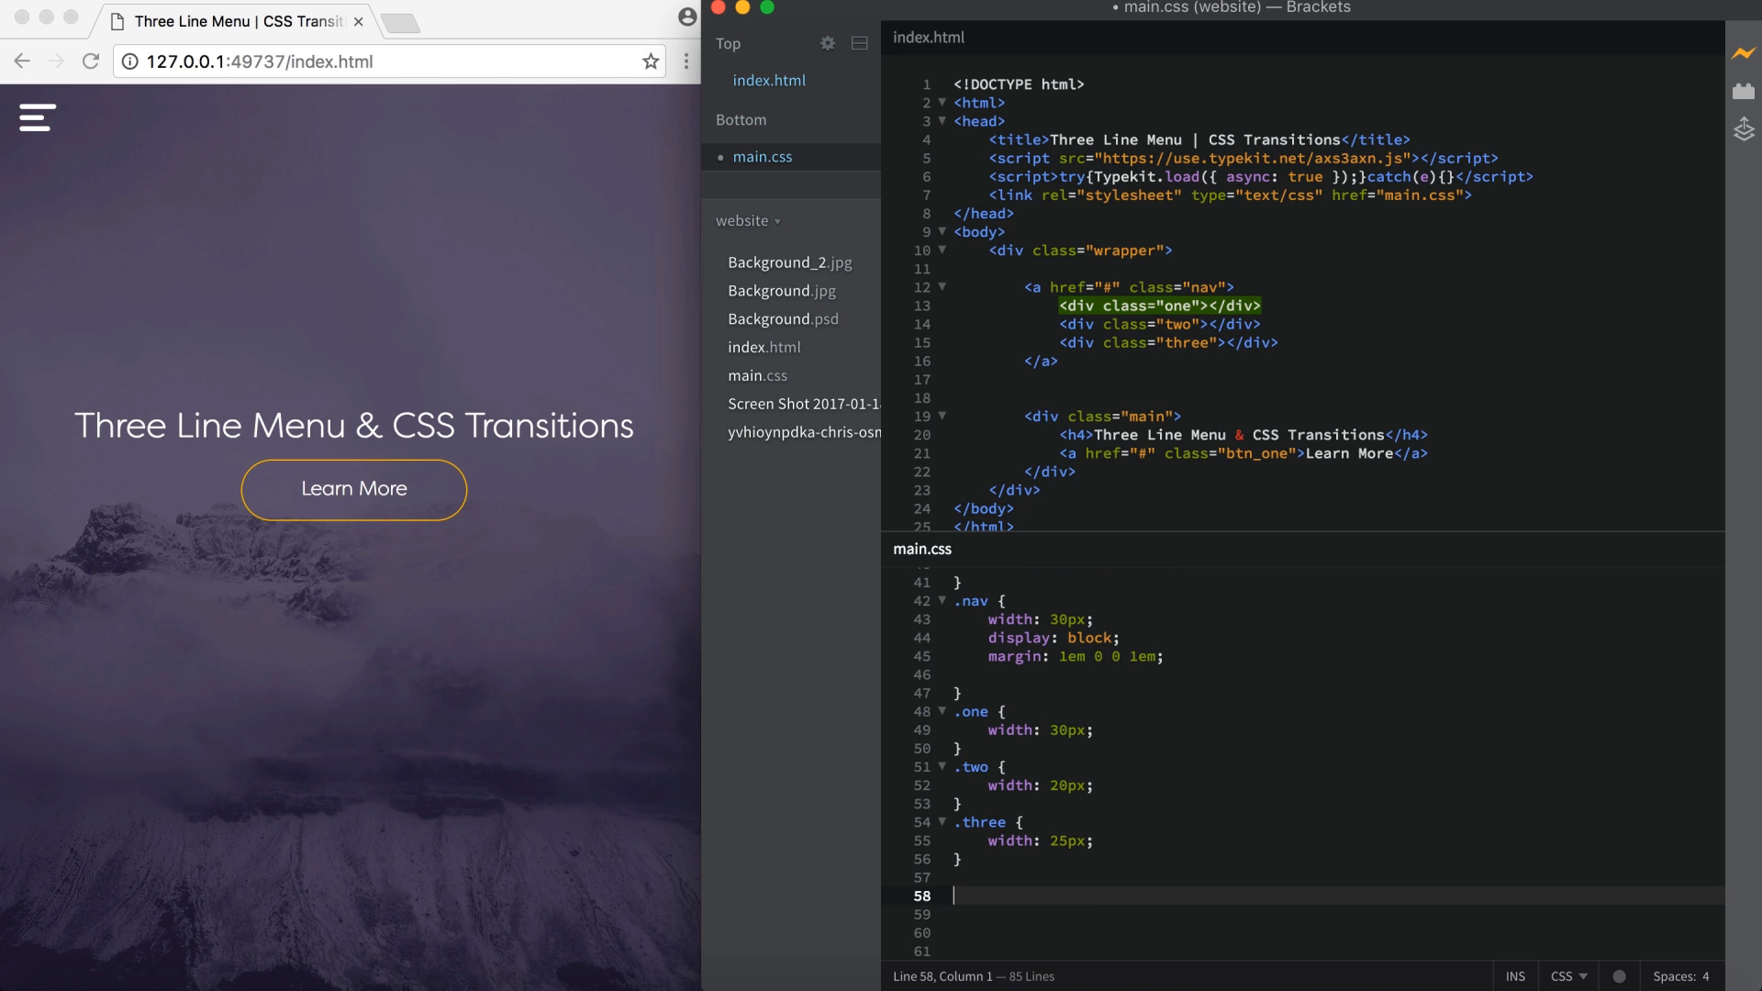
scroll(1034, 782, "down", 3)
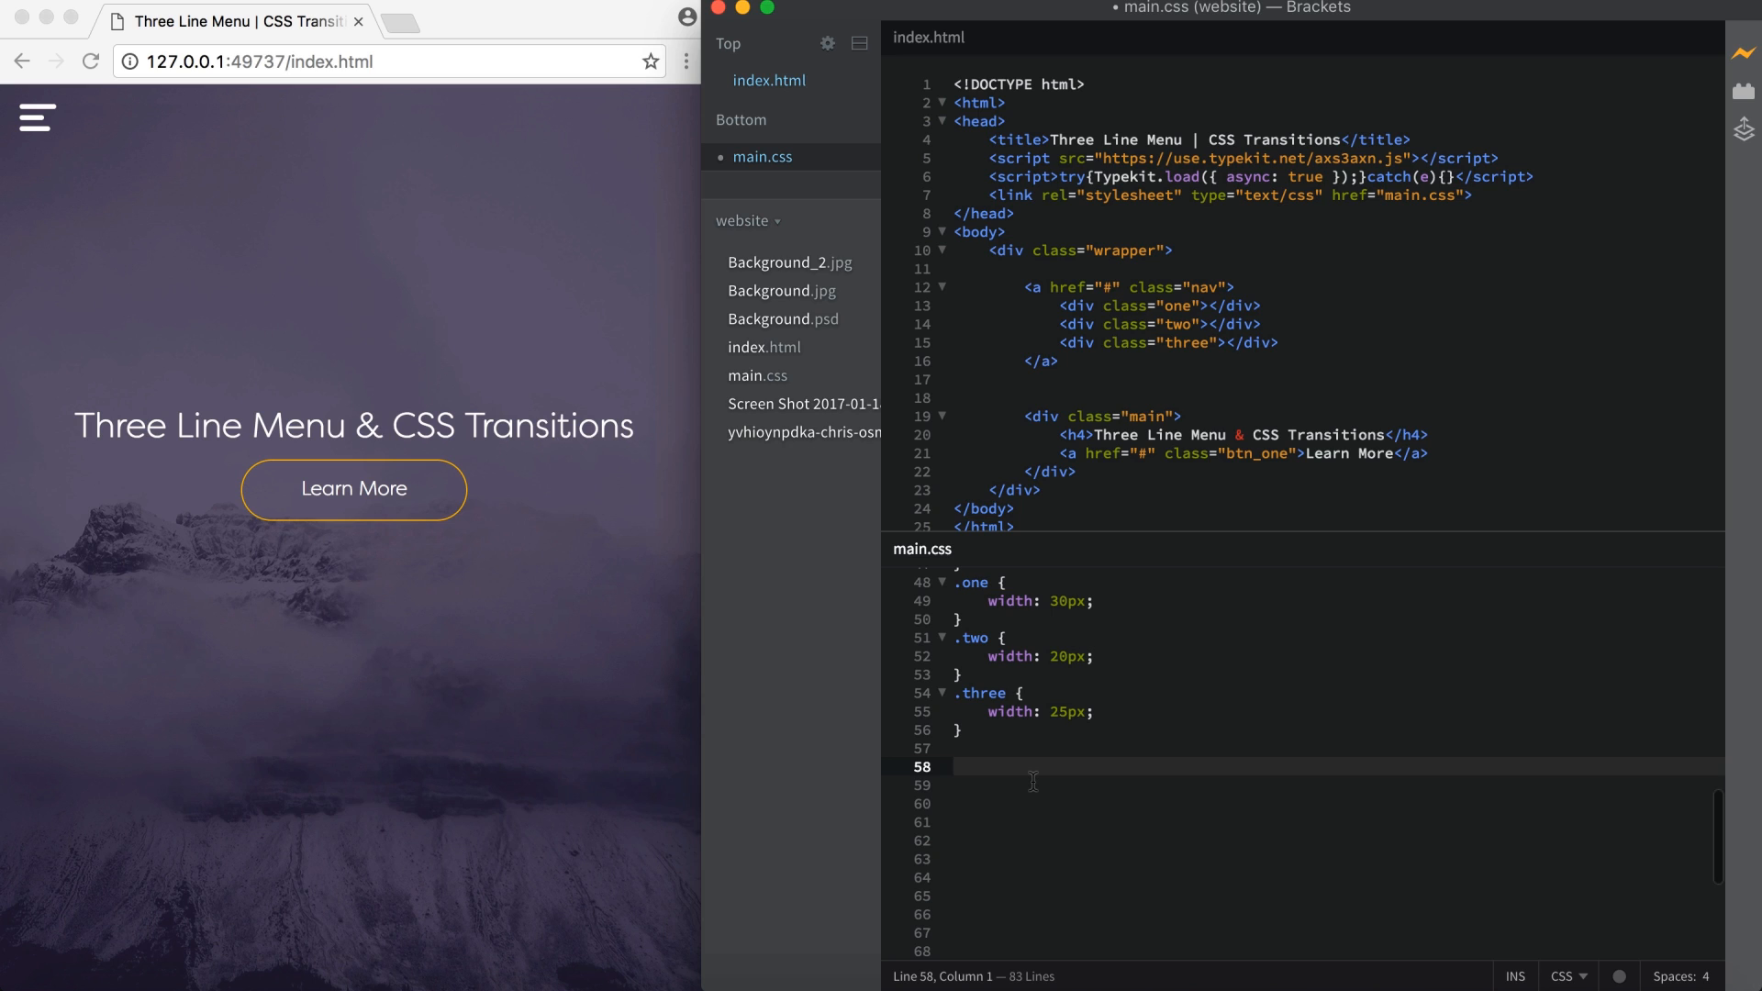
type(".nav")
type(":hover")
type(" div ")
type("{")
Add a .nav:hover div rule with width 30px and test the hover in Chrome
key("Return")
key("Return")
key("Up")
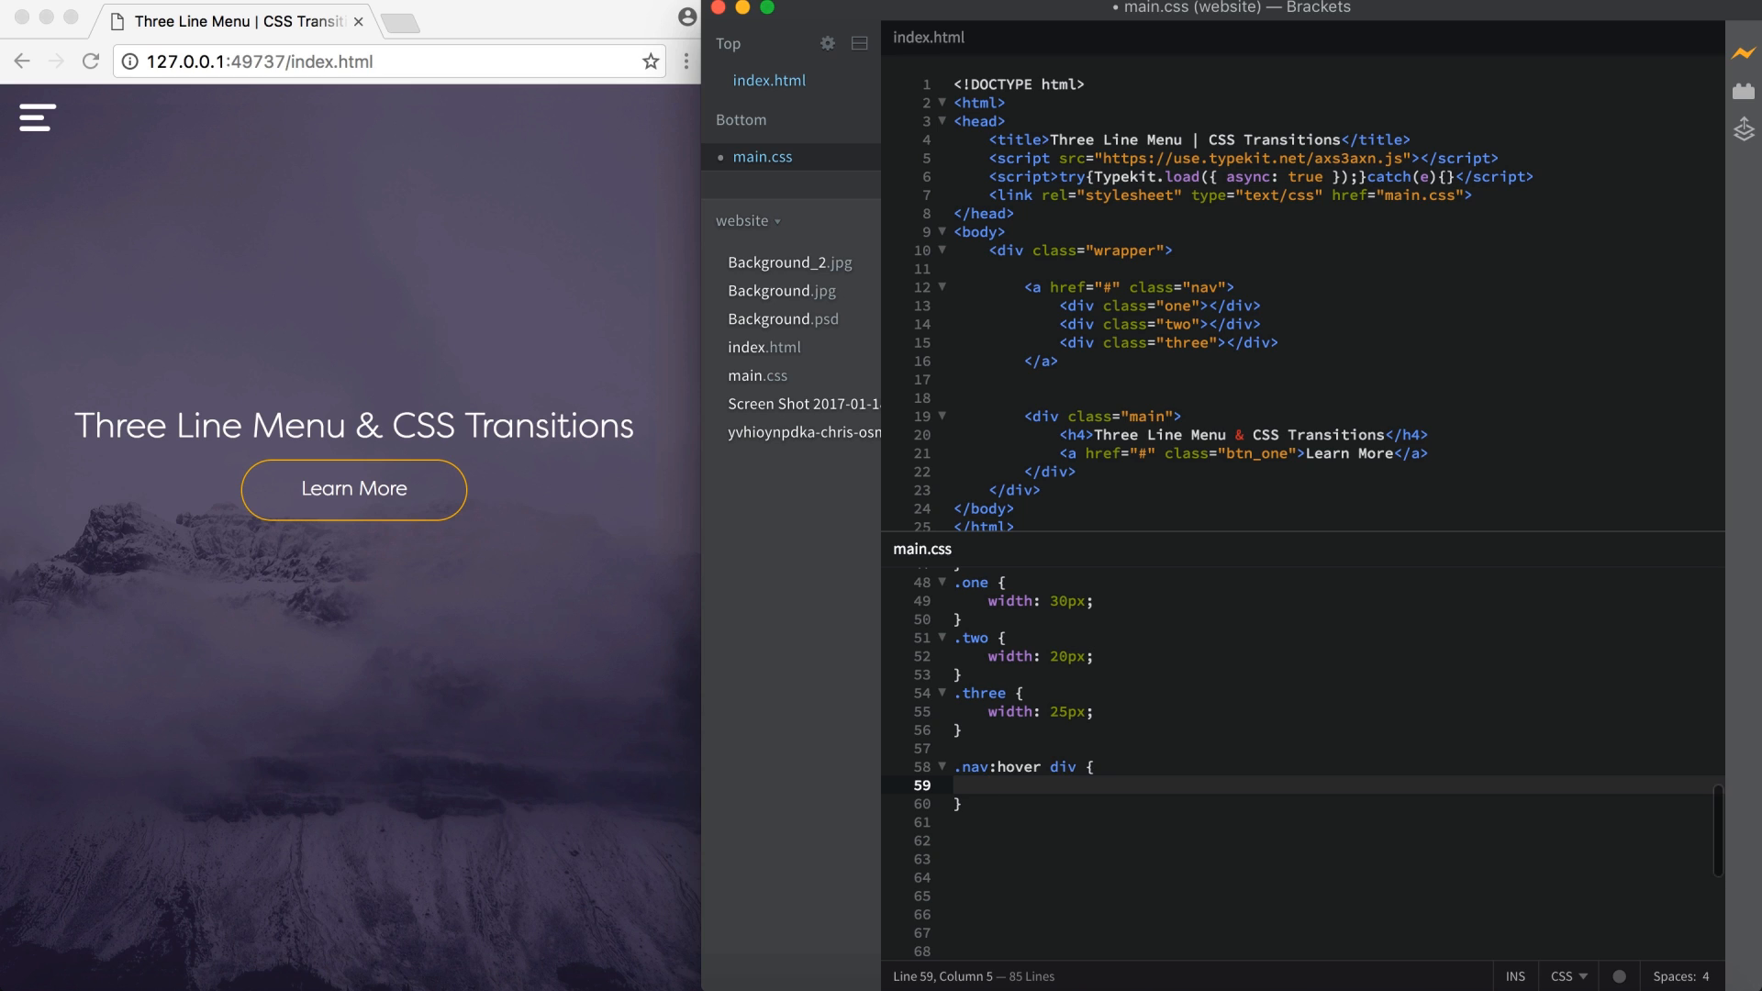
type("width")
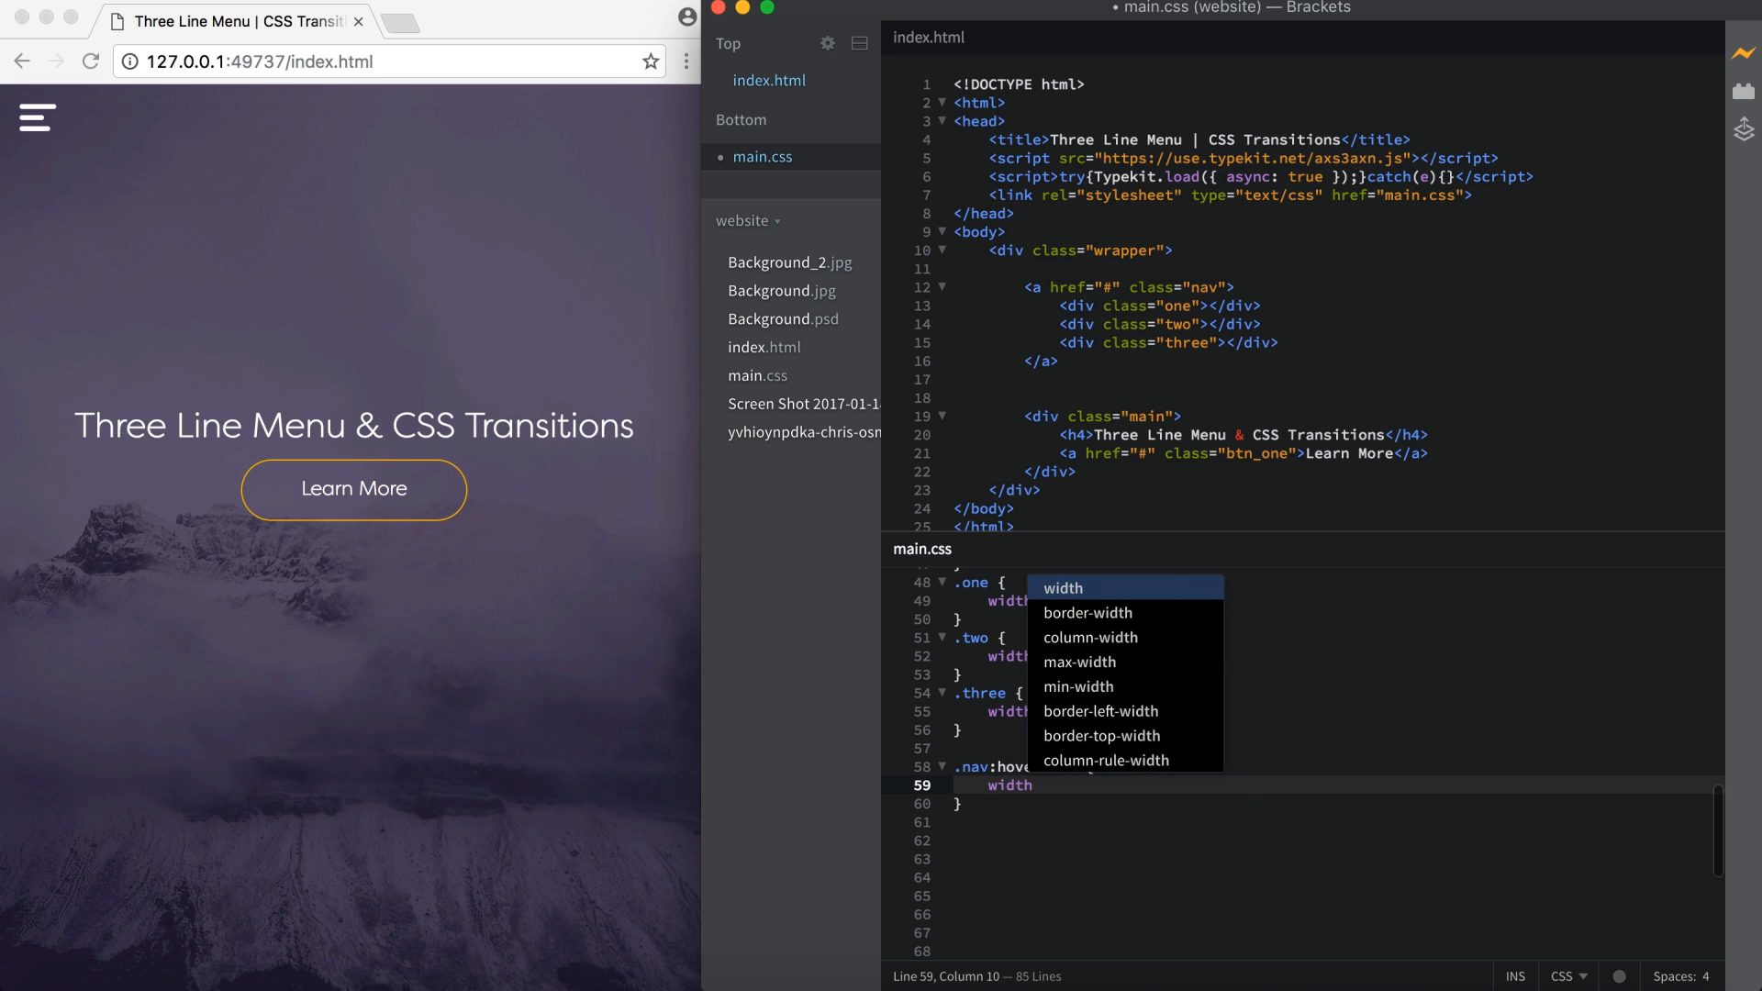
type(": 30px;")
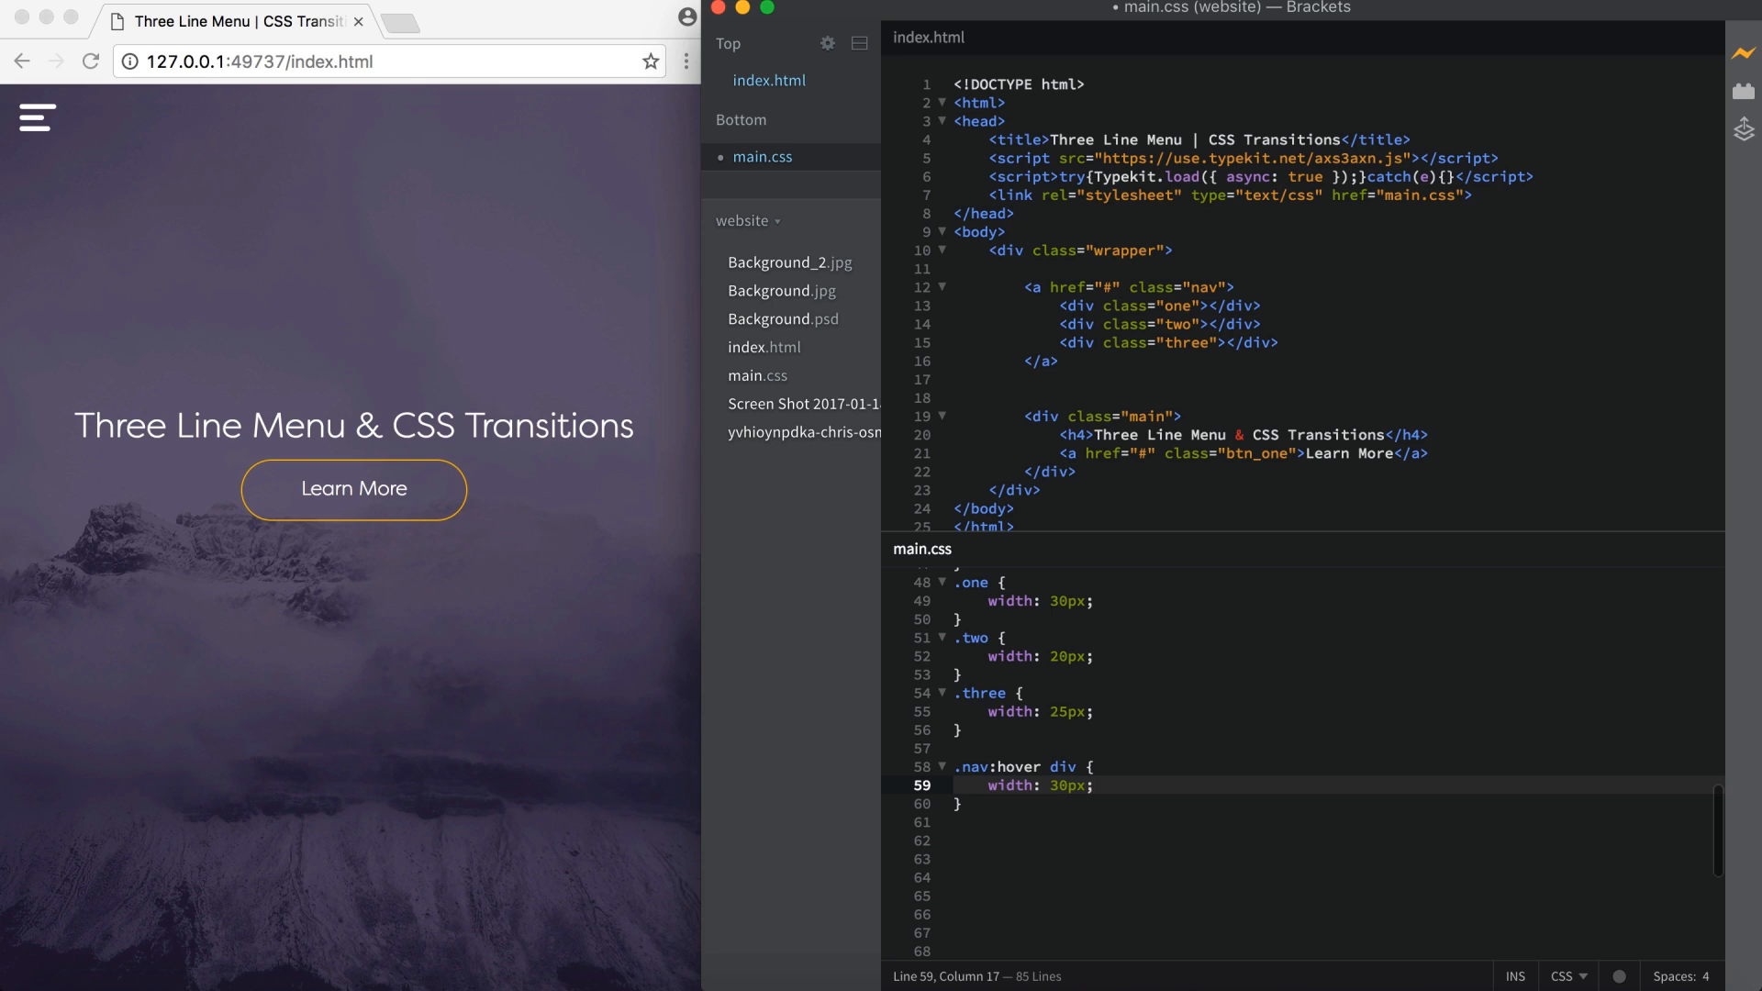
left_click(517, 232)
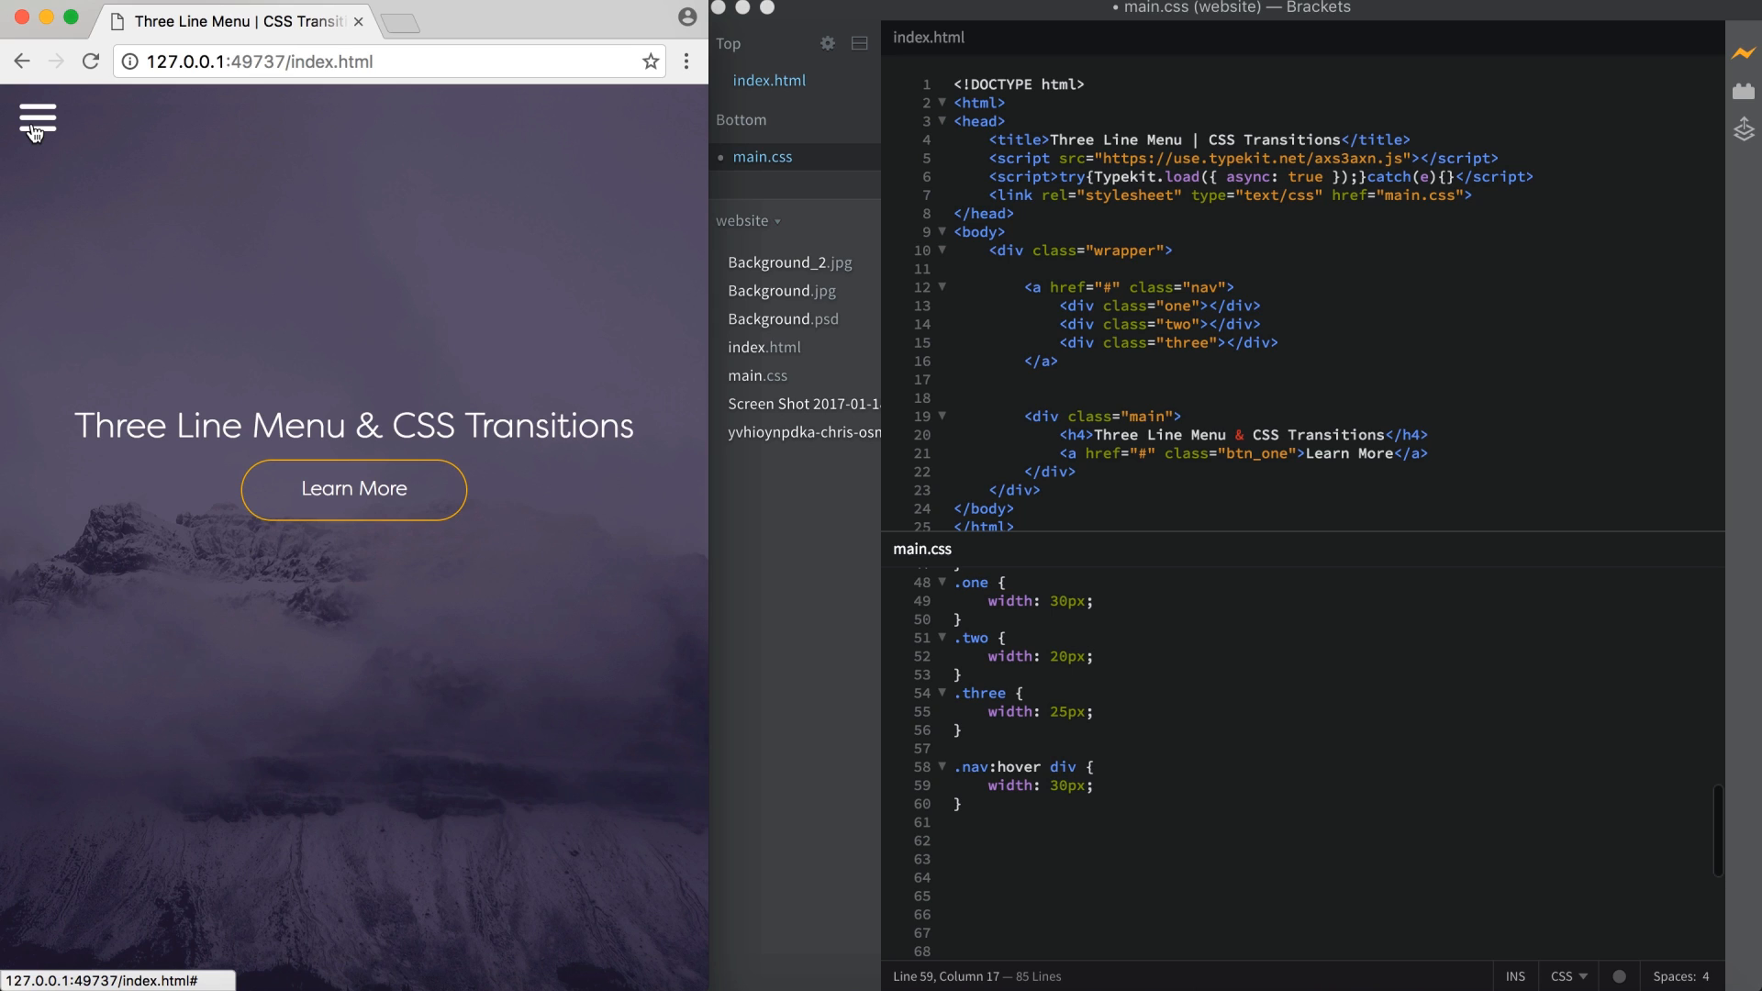
left_click(1027, 822)
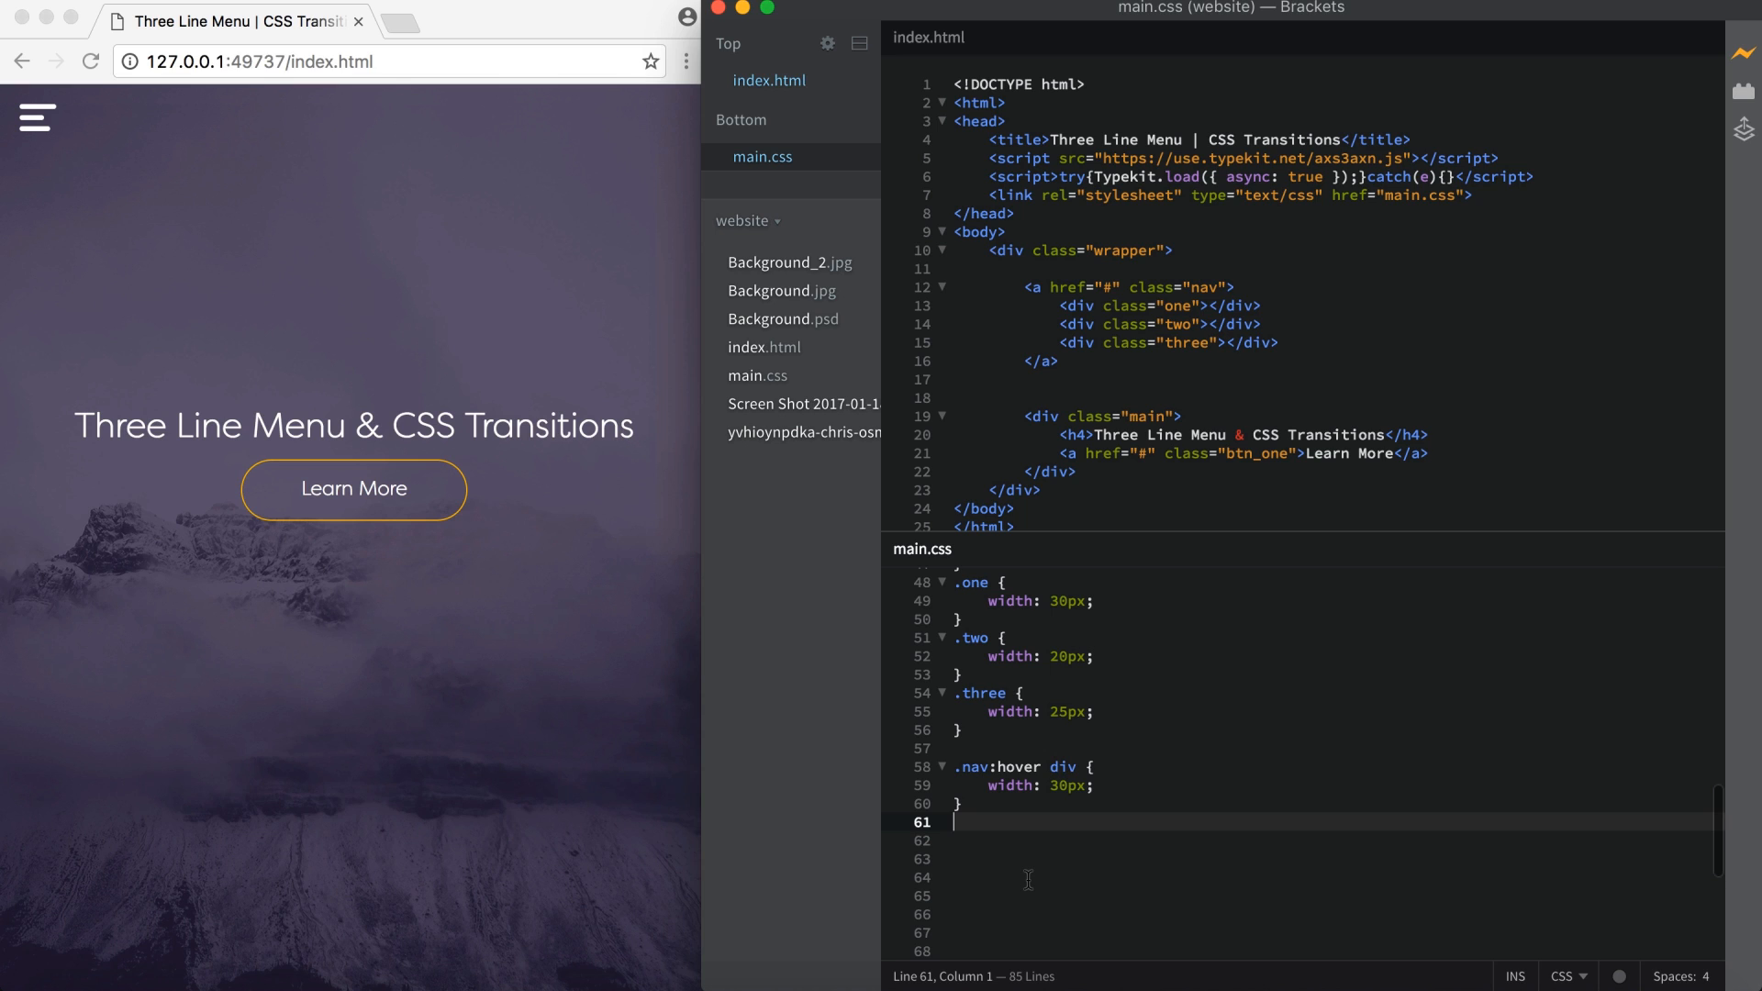
scroll(1029, 880, "up", 5)
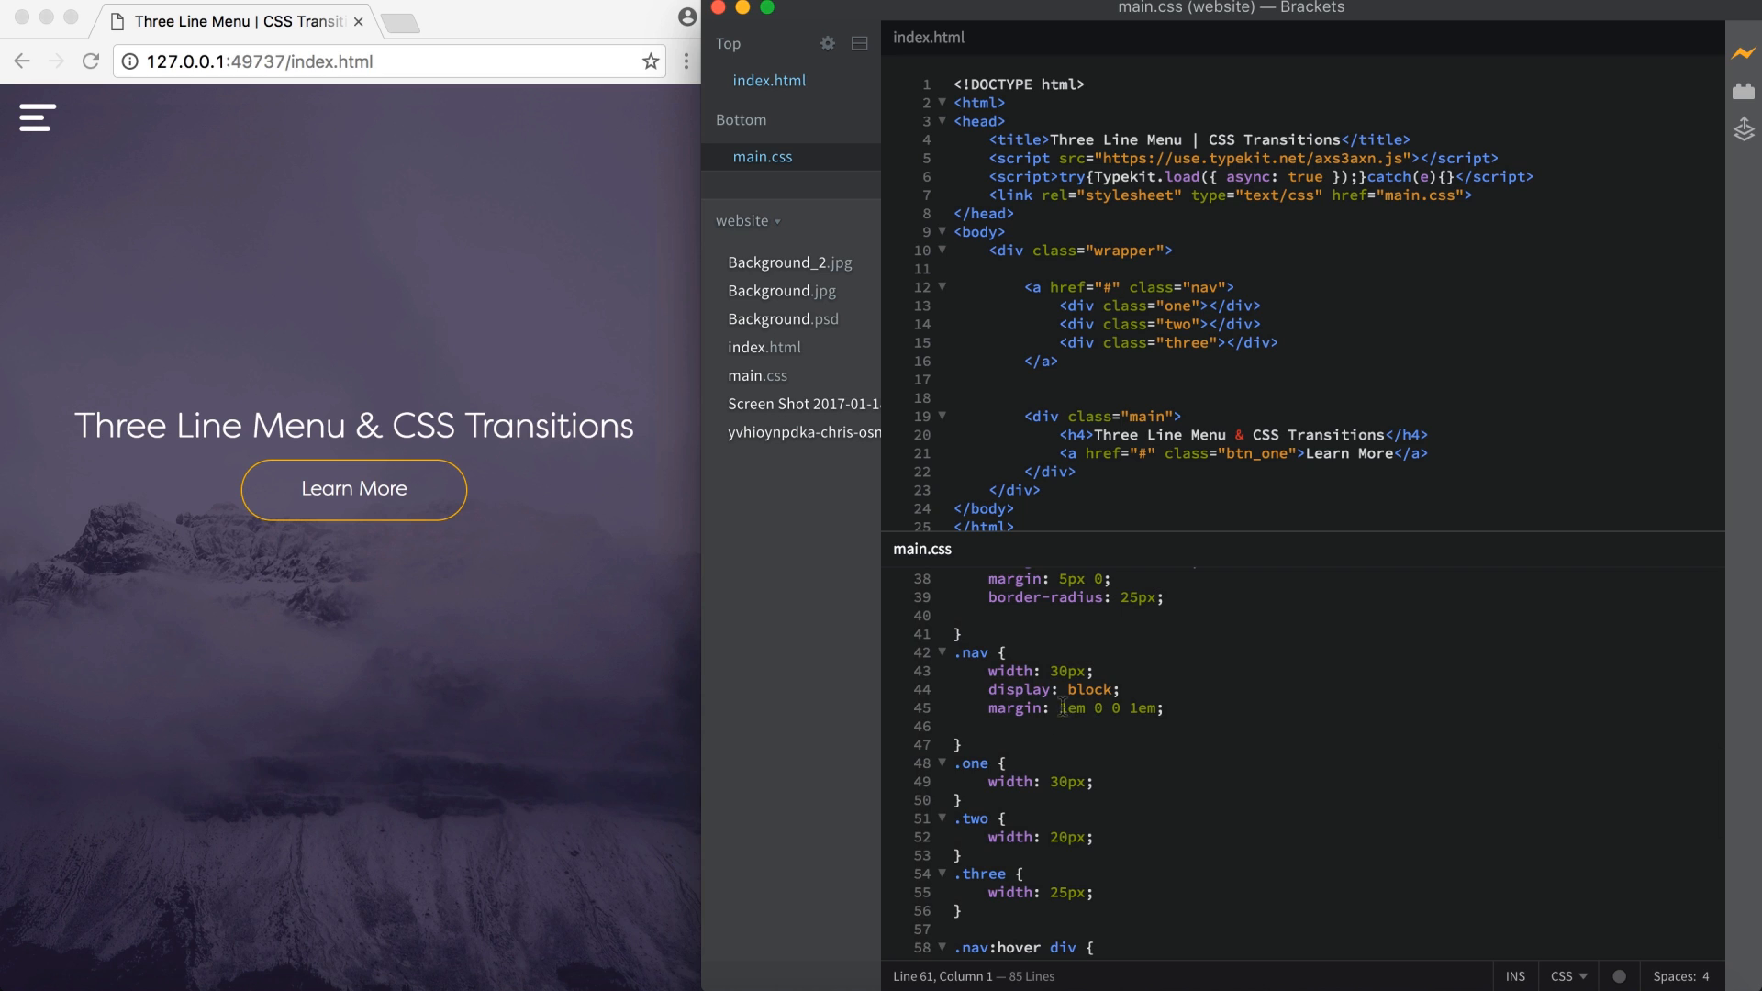
scroll(1061, 758, "up", 3)
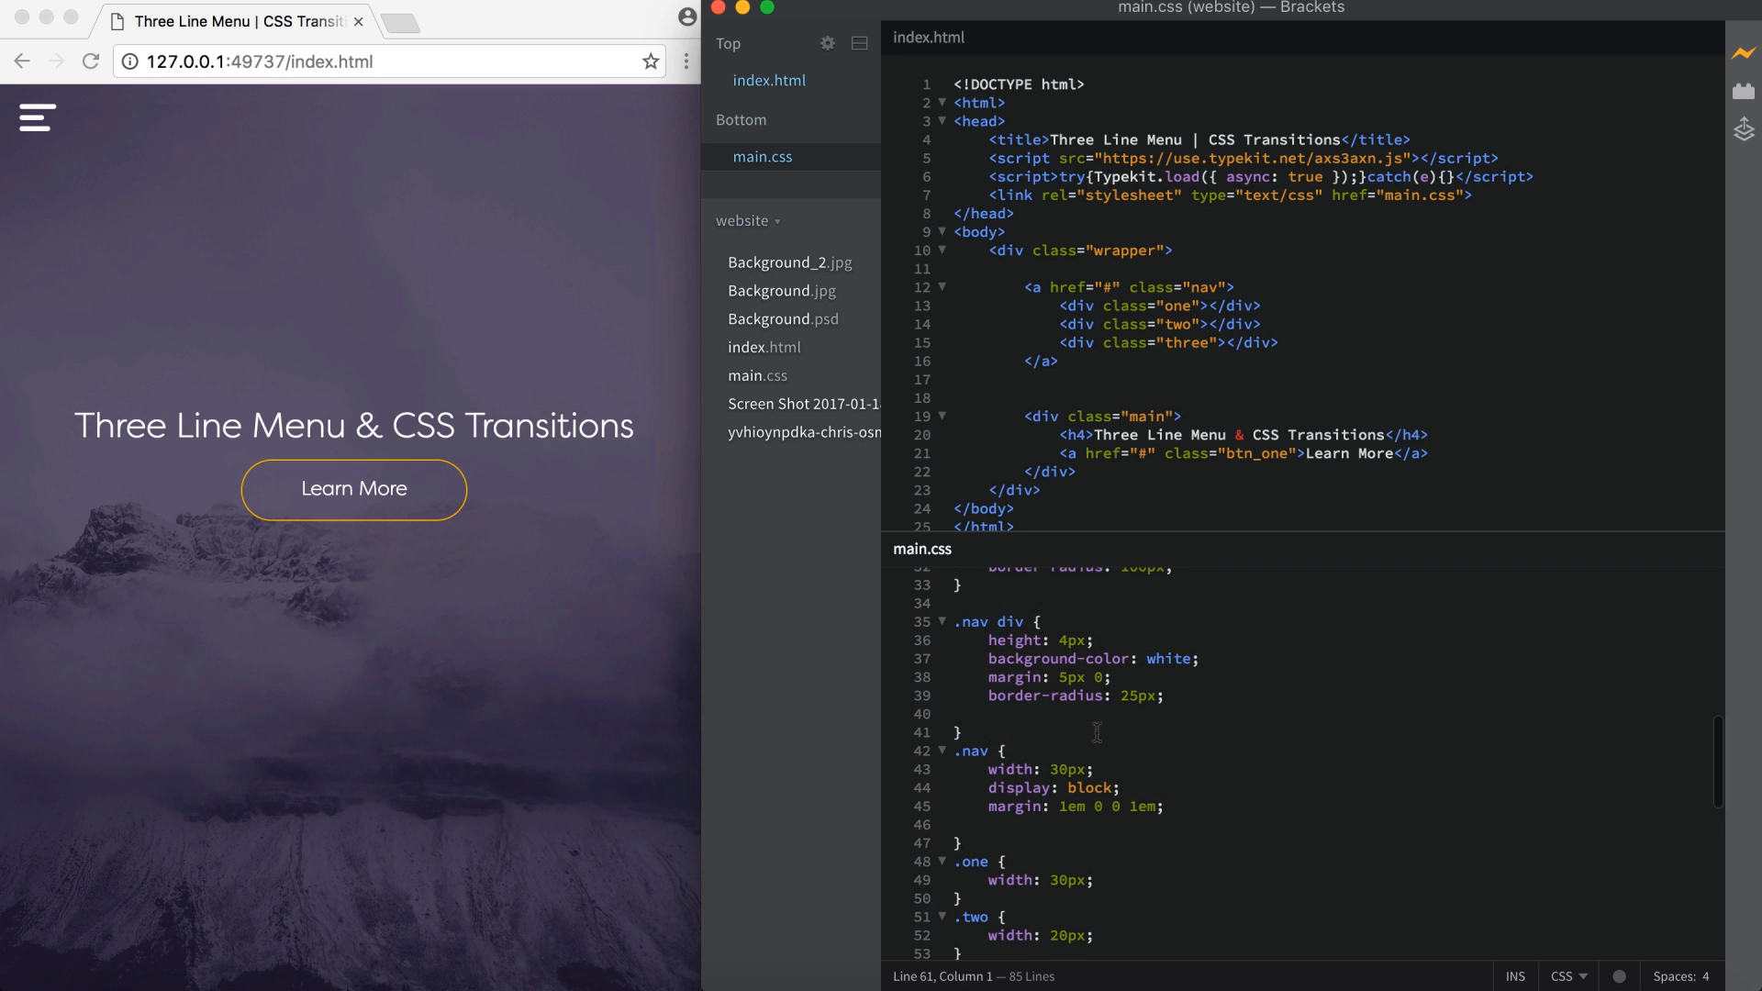
Add transition 0.3s to the .nav div rule and test the animated hover in Chrome
left_click(1056, 715)
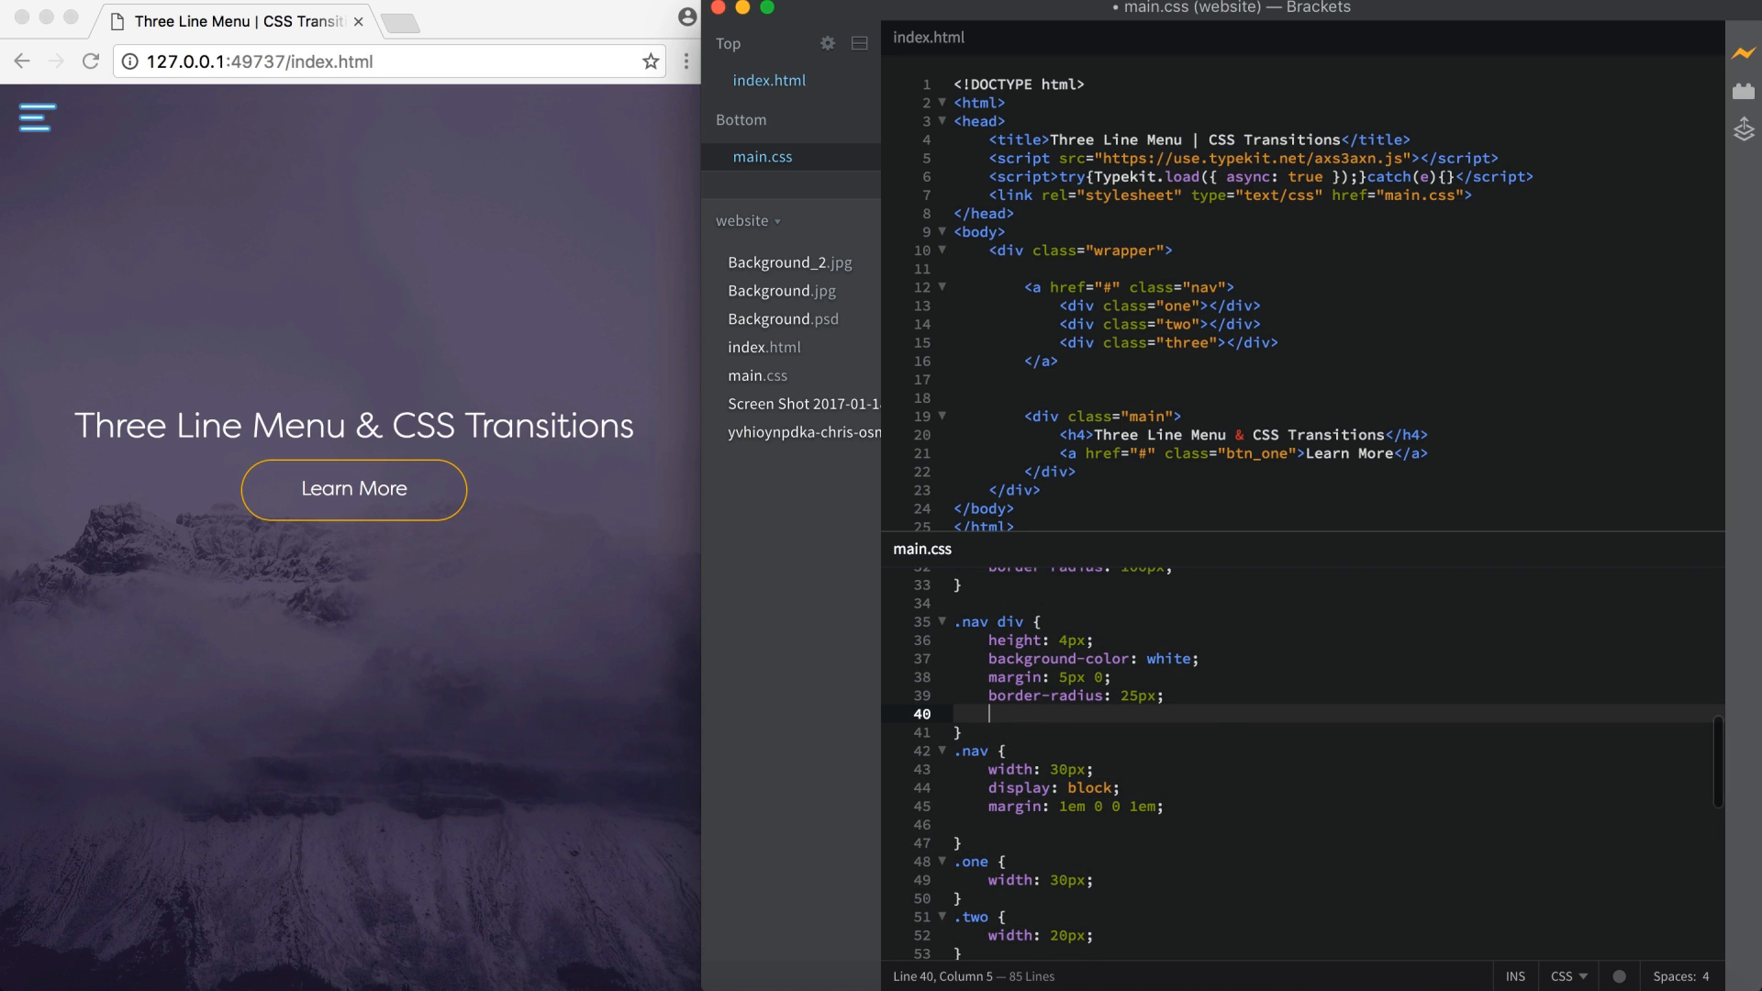
type("trans")
key("Down")
key("Down")
key("Down")
key("Return")
type("0.3s")
type(";")
scroll(1118, 764, "down", 5)
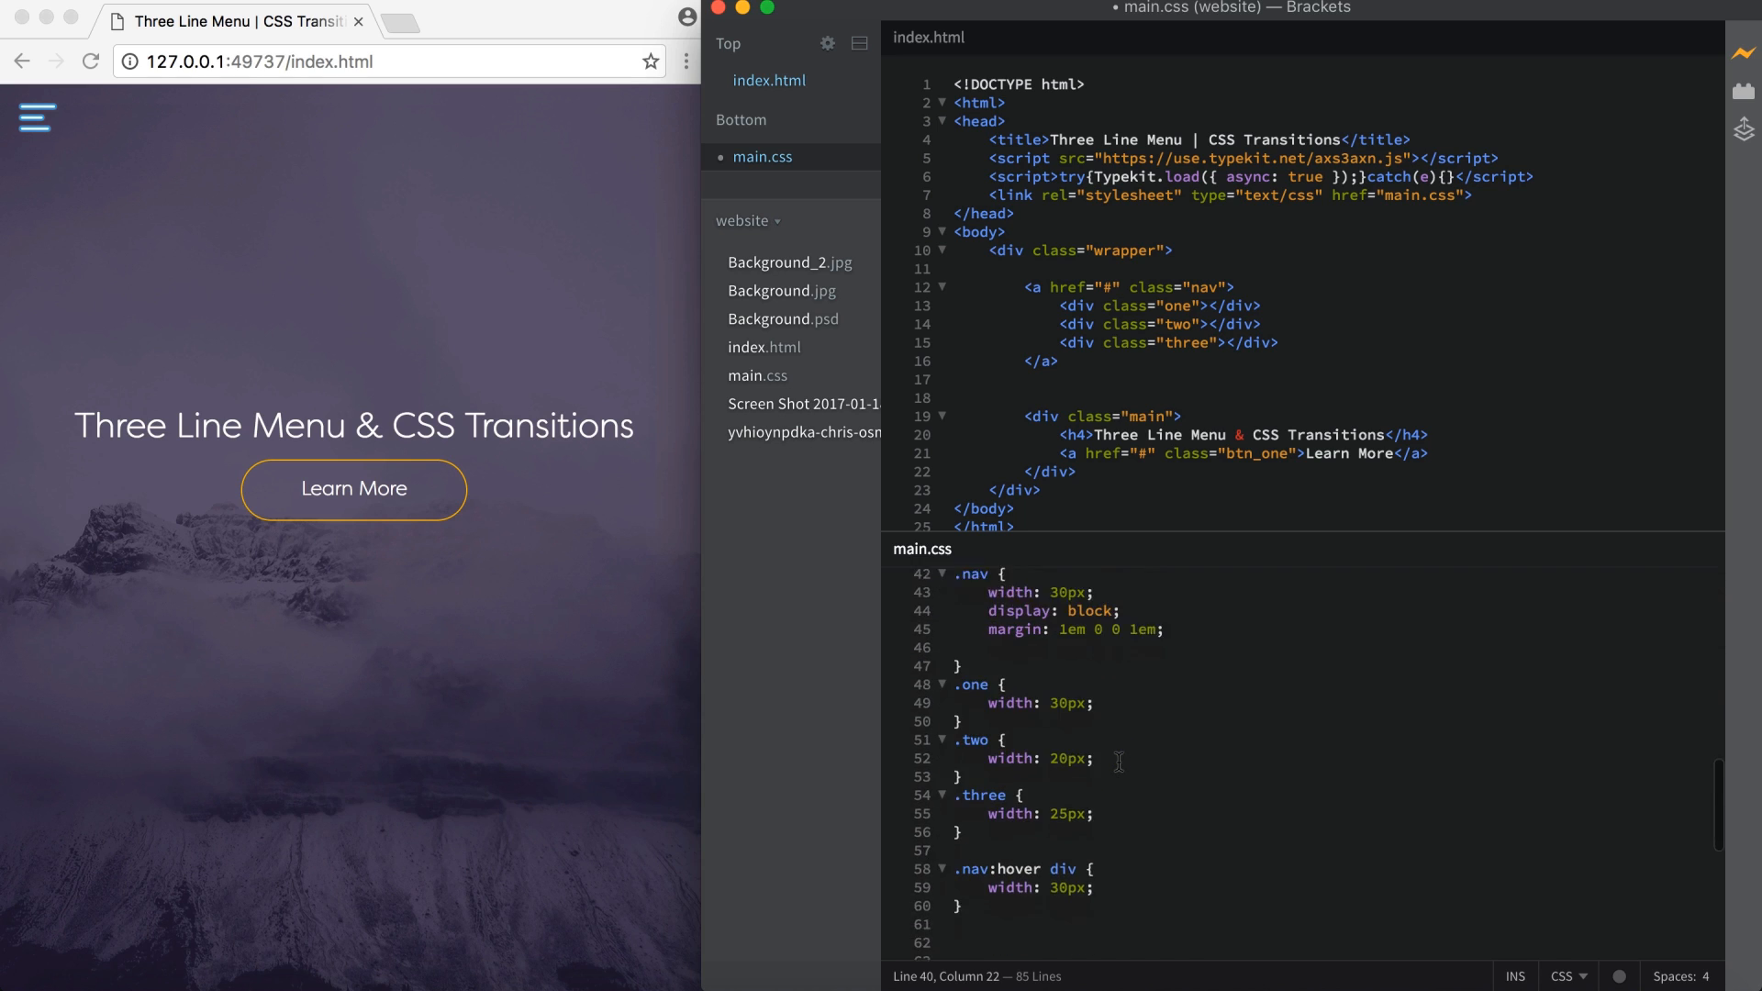
scroll(1019, 771, "down", 4)
scroll(1006, 827, "down", 4)
left_click(1006, 882)
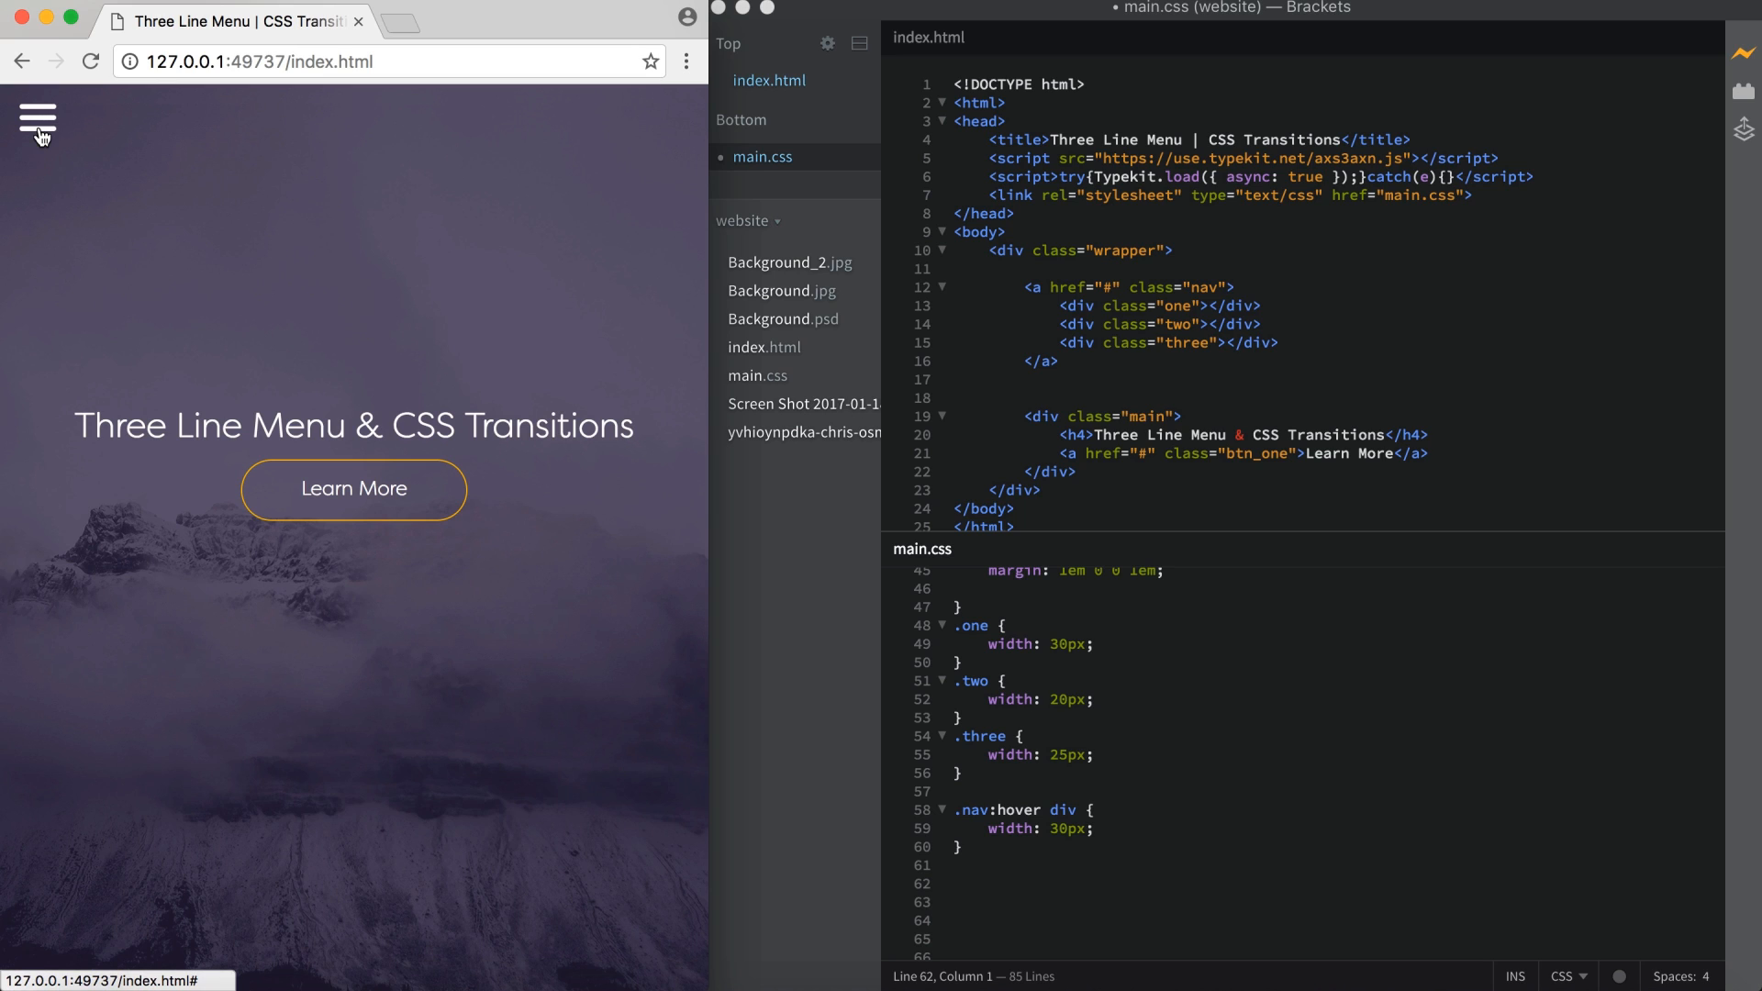
left_click(1144, 906)
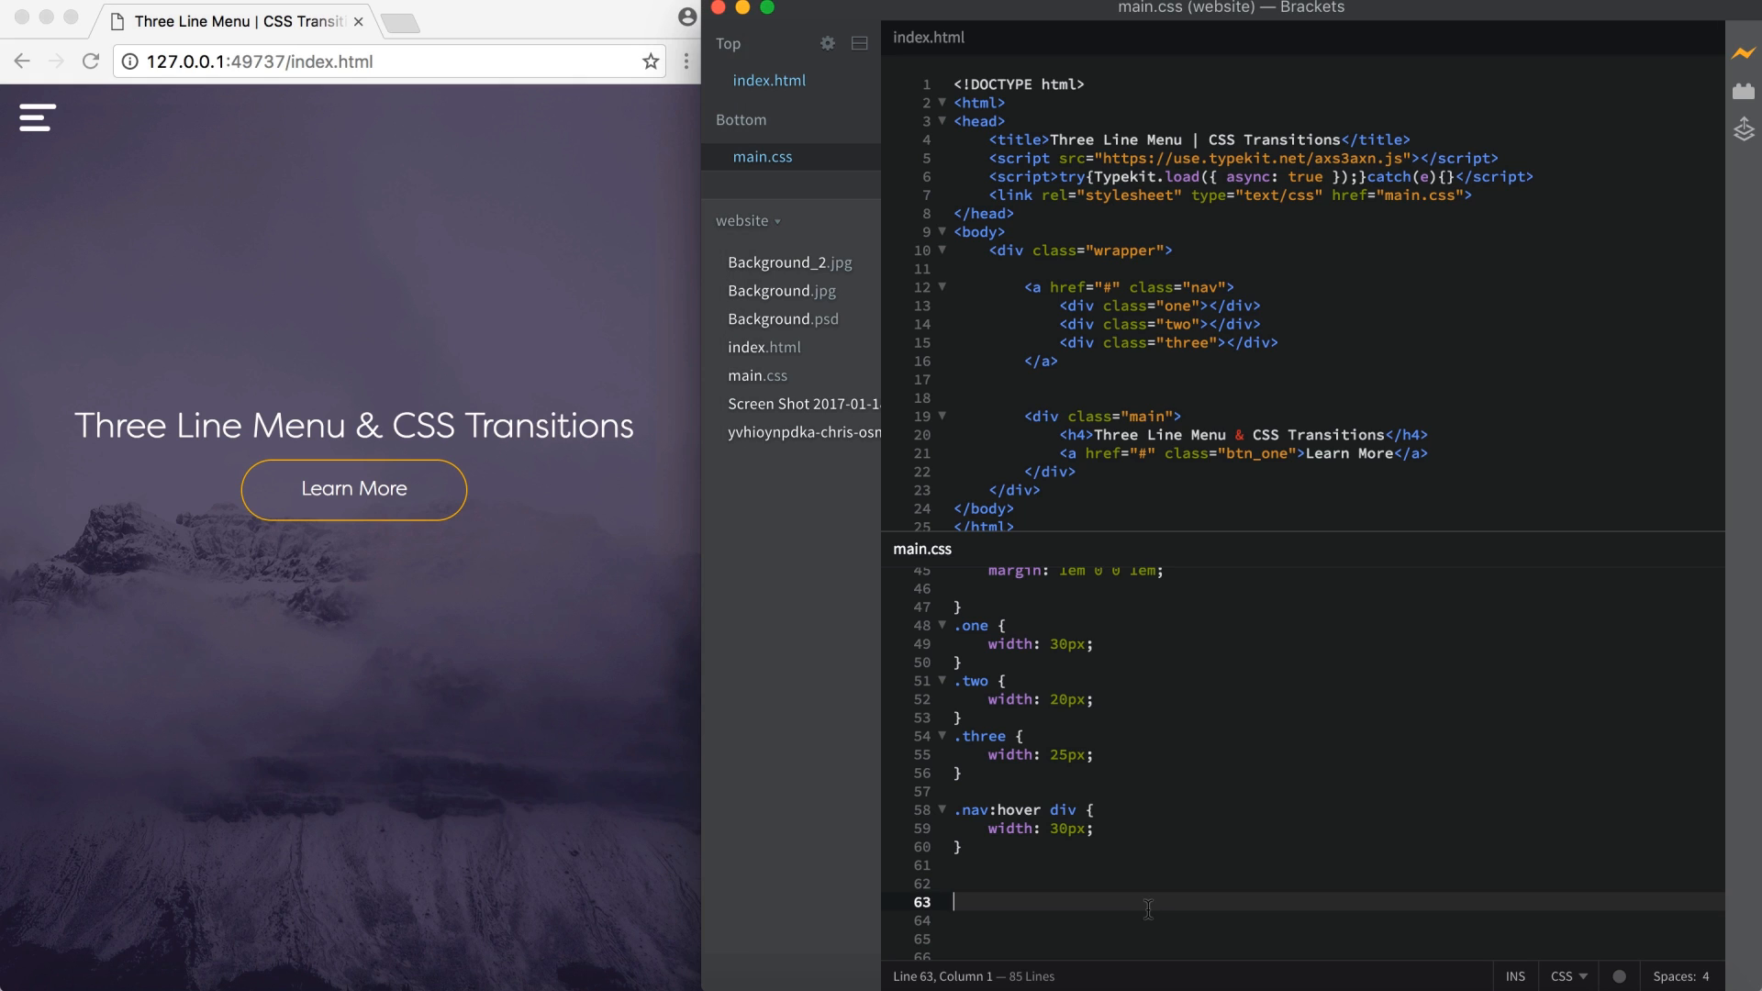